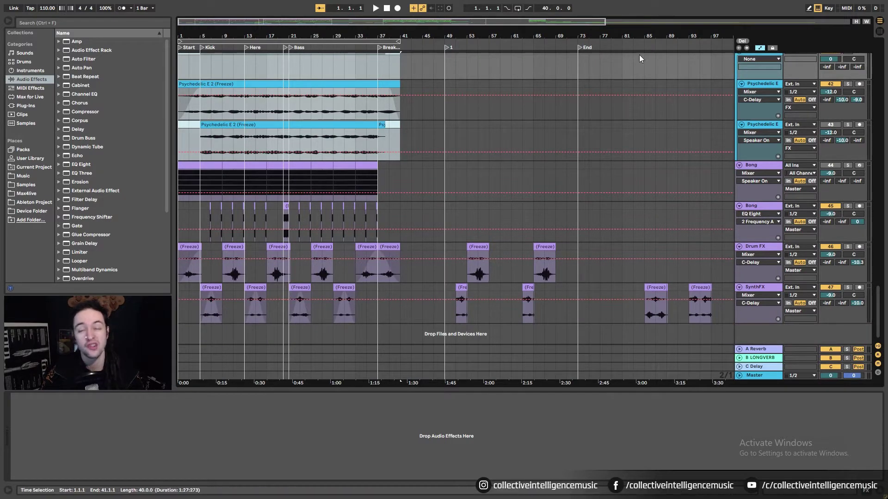
Step: Hide the automation lanes in the arrangement and clear the clip selection
key("a")
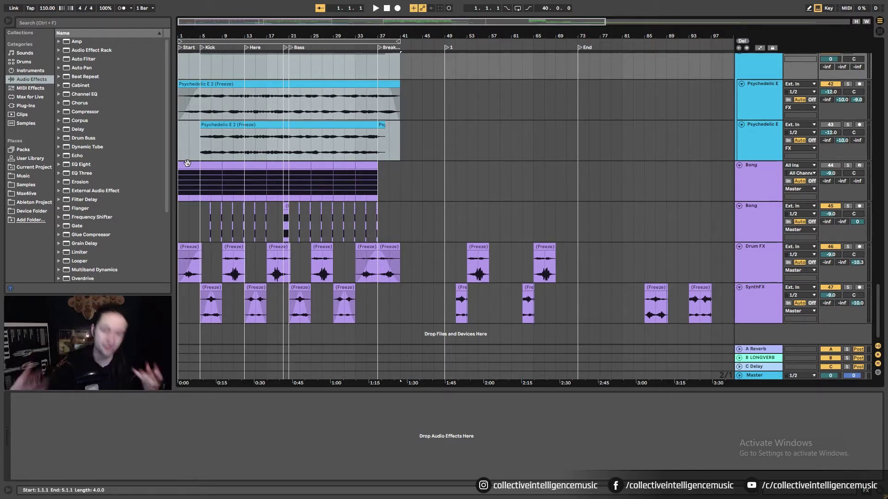
scroll(237, 231, "up", 4)
left_click(433, 207)
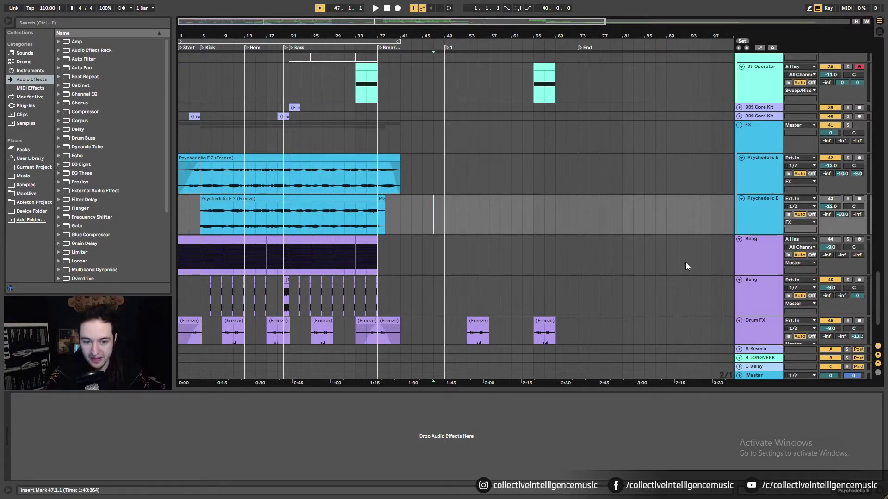
Step: Examine the upper Bong track and its Arpeggiator and Drum Rack devices, folding and unfolding the track
scroll(601, 254, "down", 3)
left_click(366, 201)
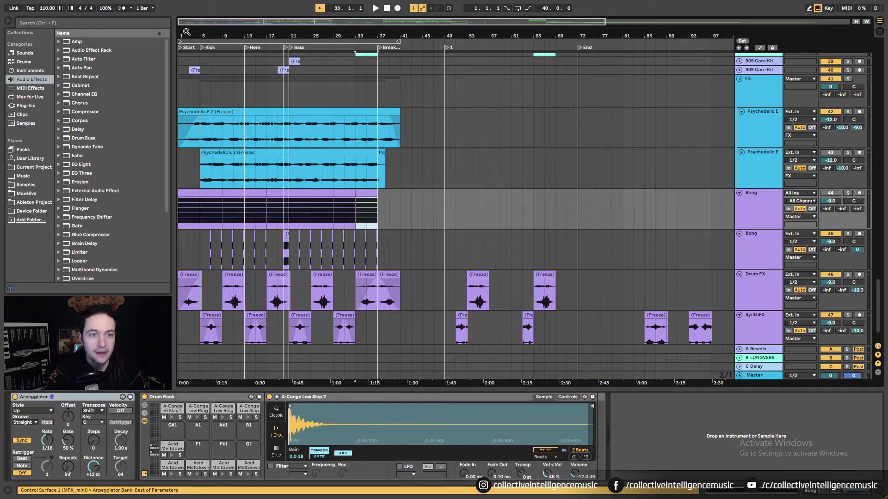
scroll(181, 36, "up", 5)
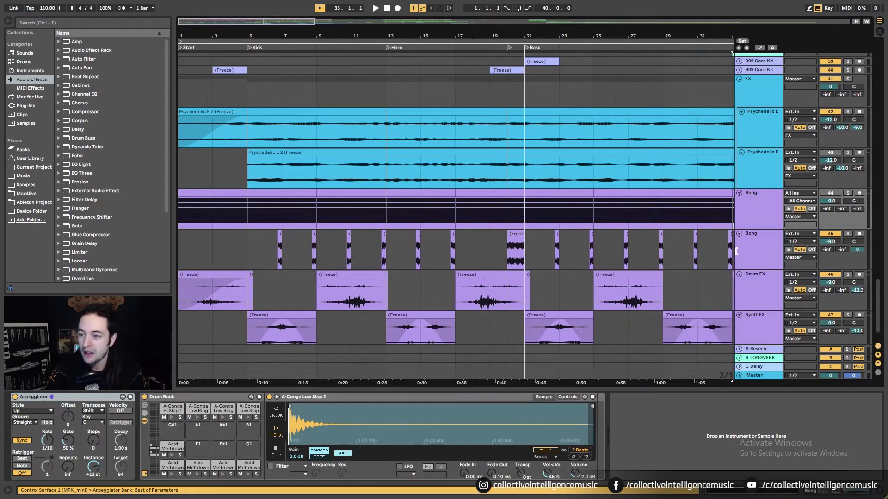
left_click(767, 212)
key("minus")
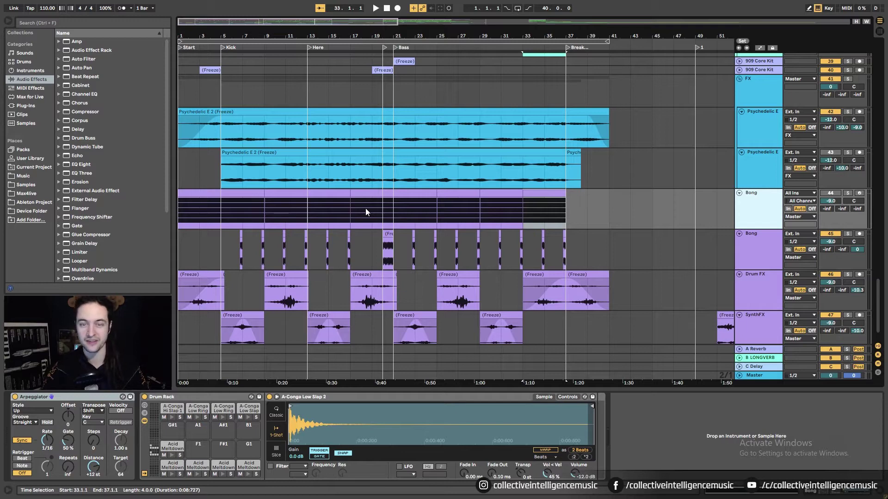
scroll(370, 207, "down", 1)
left_click(739, 184)
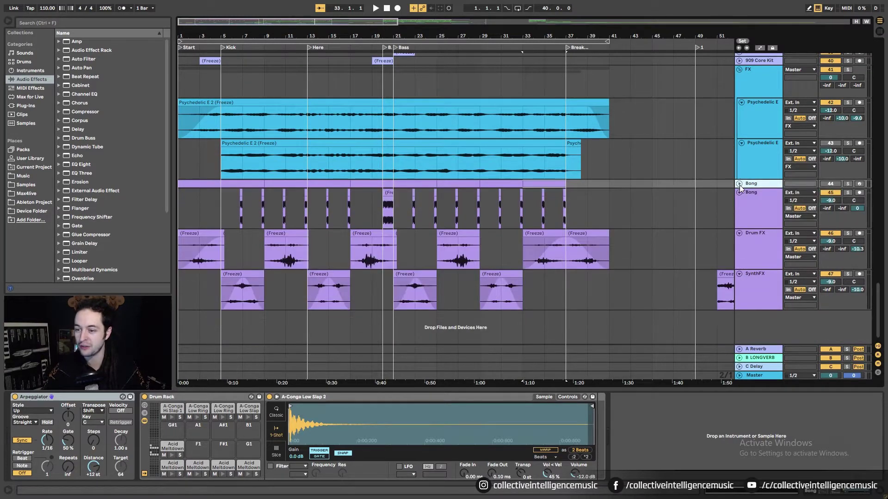
left_click(739, 184)
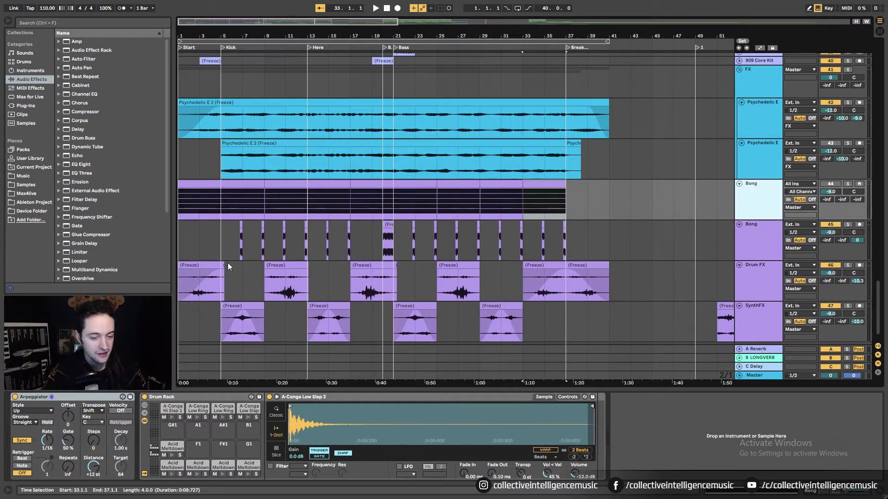
Step: Delete the short leftover clip fragment at bar 5 on the Drum FX track
left_click_drag(228, 262, 225, 264)
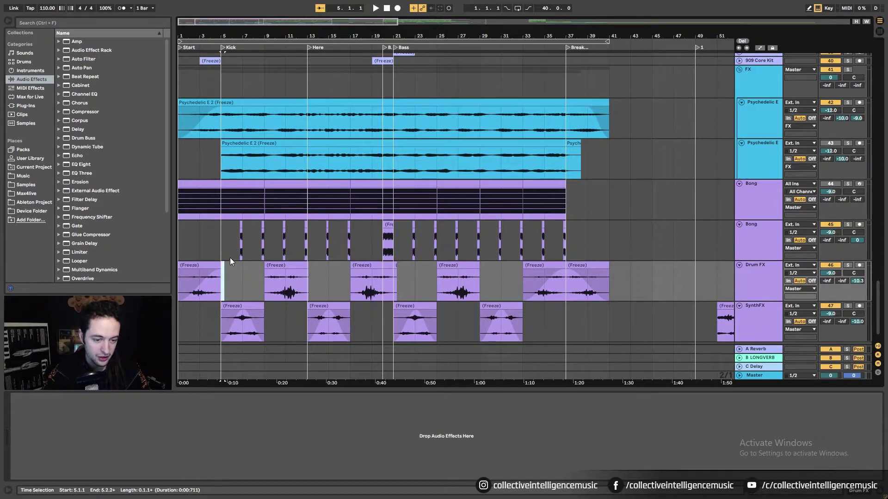
scroll(230, 260, "up", 3)
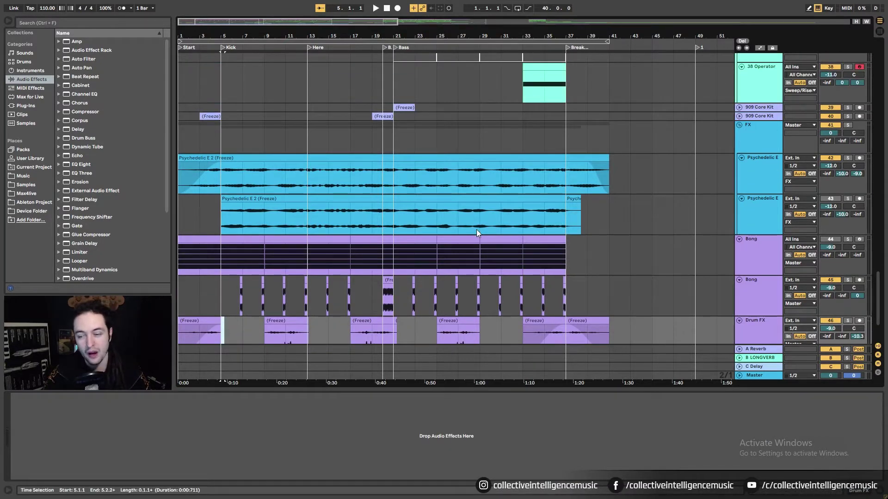
left_click(728, 230)
Step: Audition the long clip on the lower Psychedelic track in solo, starting at bar 5, and turn solo off again
left_click(434, 212)
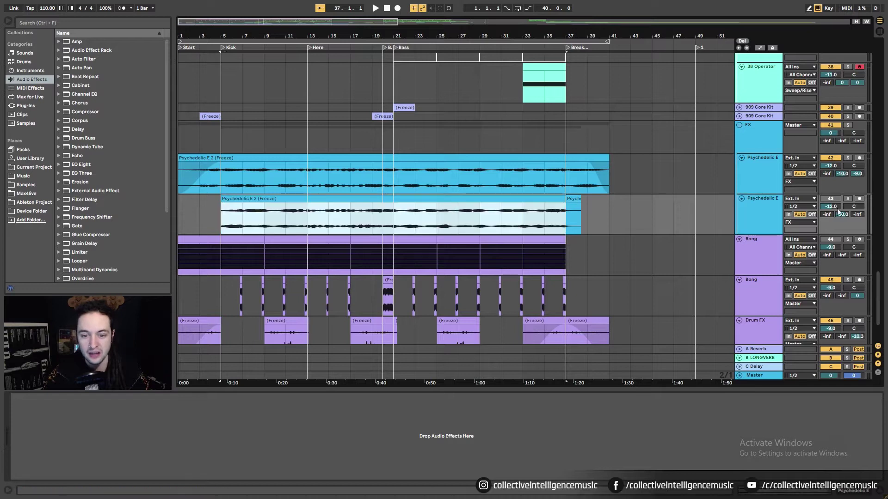
left_click(847, 200)
key("space")
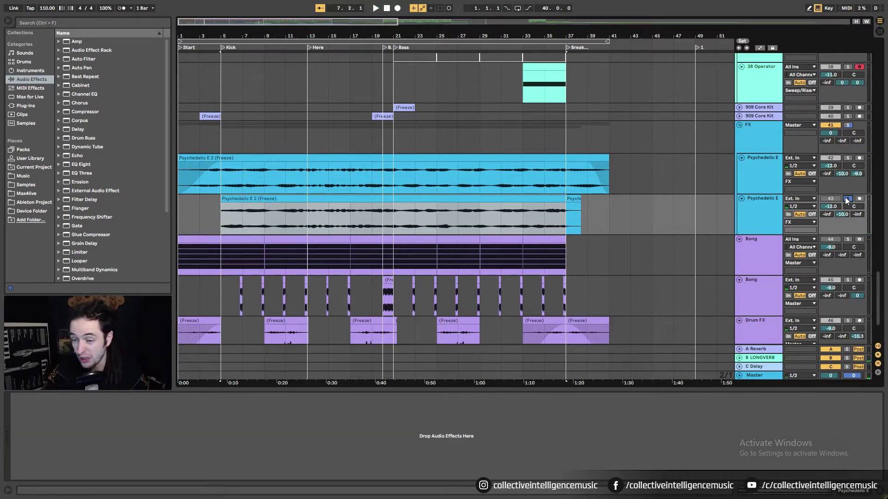
left_click(846, 200)
key("space")
Step: Select the full-length clip on the upper Psychedelic track and look over the FX tracks beneath it
scroll(208, 165, "down", 1)
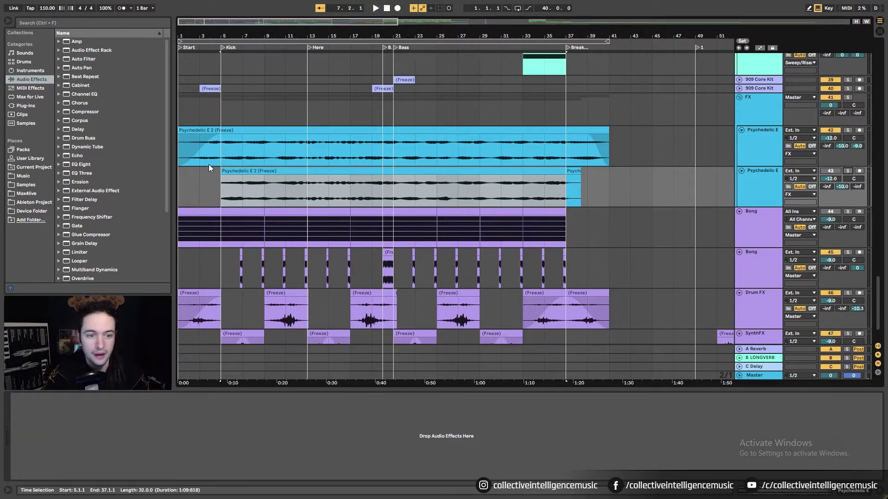
left_click(269, 134)
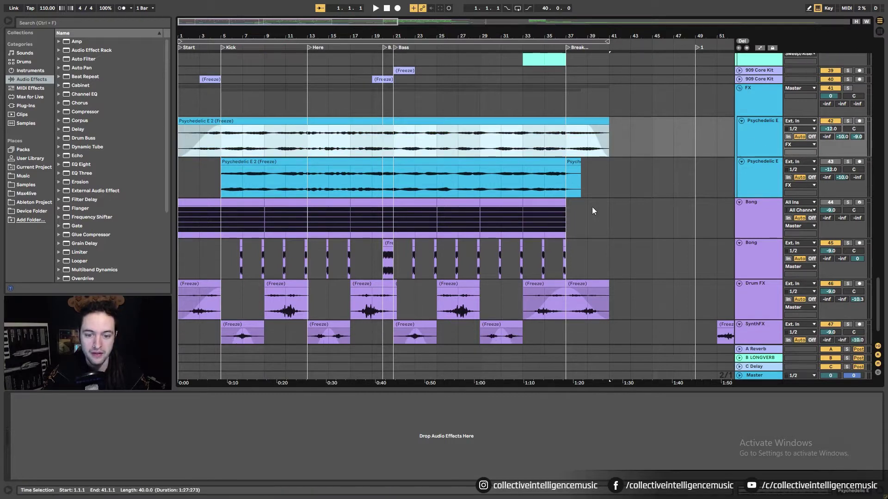
scroll(591, 207, "down", 1)
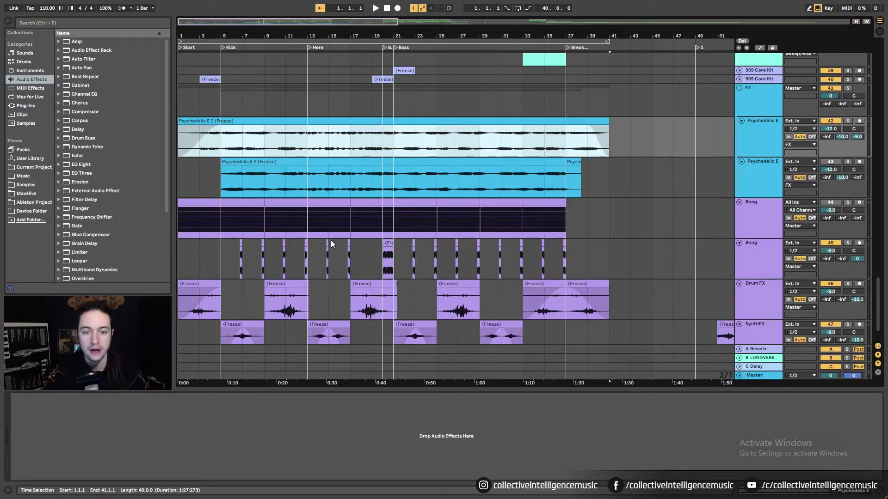
scroll(331, 244, "down", 3)
scroll(407, 276, "down", 1)
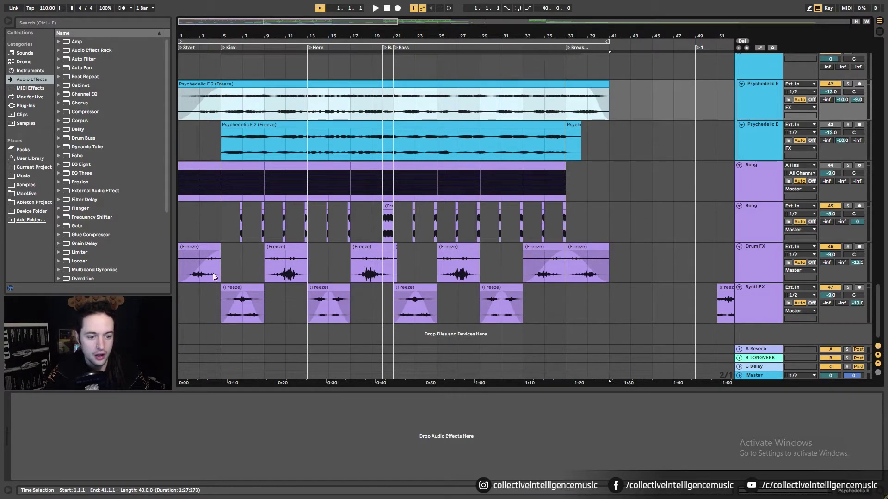
Step: Briefly show the automation lanes, try a fade-in and fade-out on the second Drum FX clip, and undo the fades
mouse_move(210, 260)
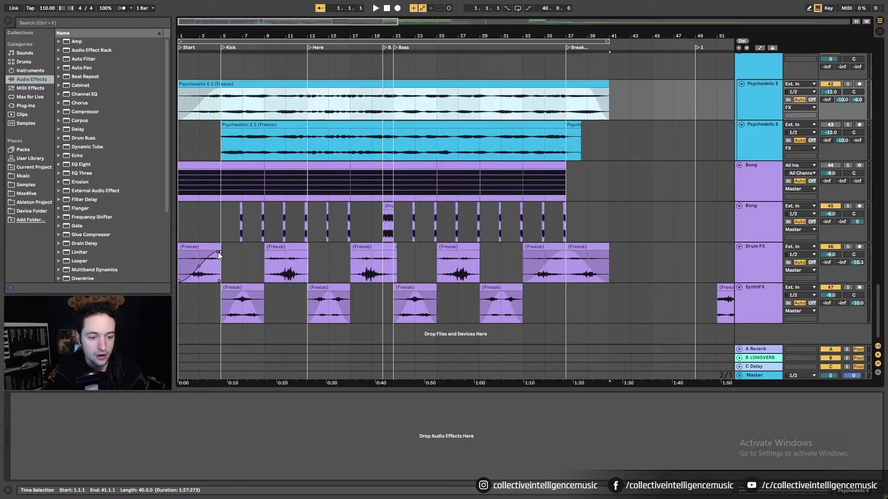
left_click(760, 47)
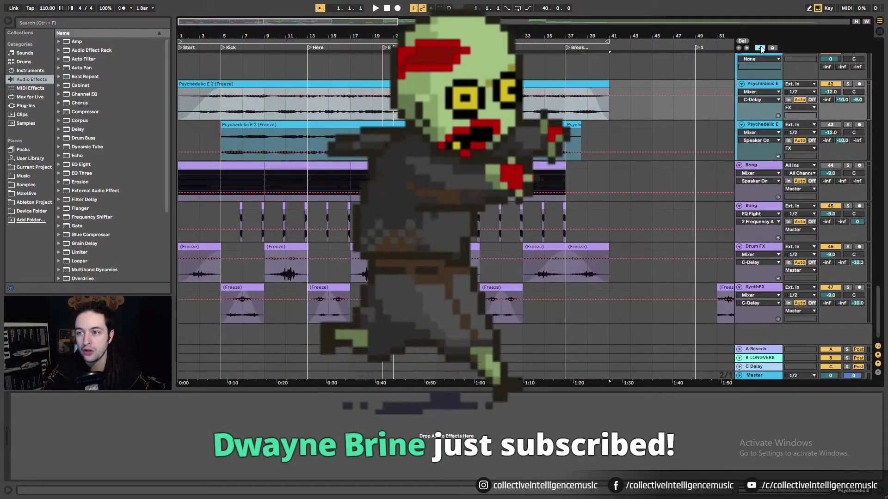
left_click(759, 47)
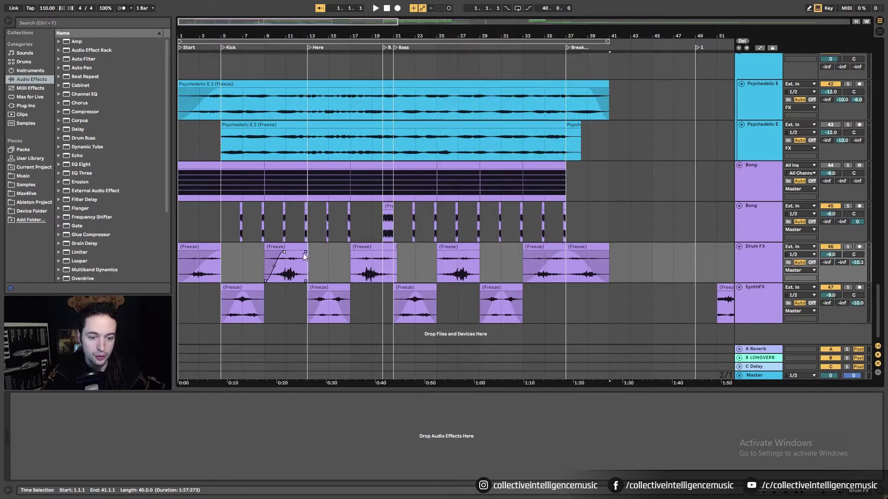
left_click_drag(305, 252, 287, 256)
key("ctrl+z")
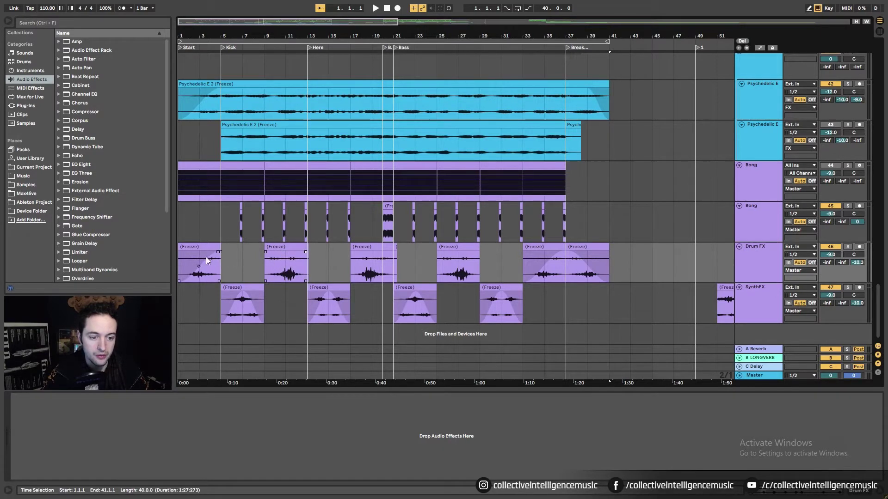
Step: Examine the clip layout across the arrangement, from the SynthFX track up through the sweeps, atmosphere, leads and clap tracks
left_click_drag(222, 303, 575, 312)
left_click(592, 312)
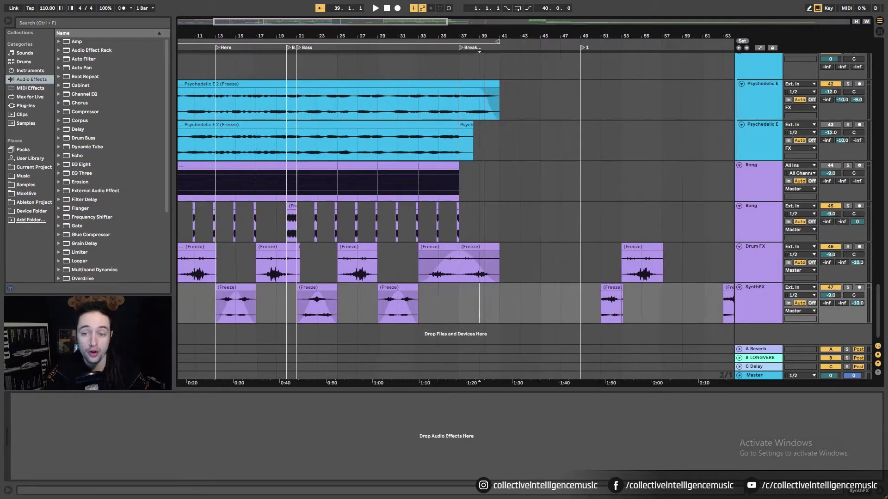
scroll(473, 266, "up", 8)
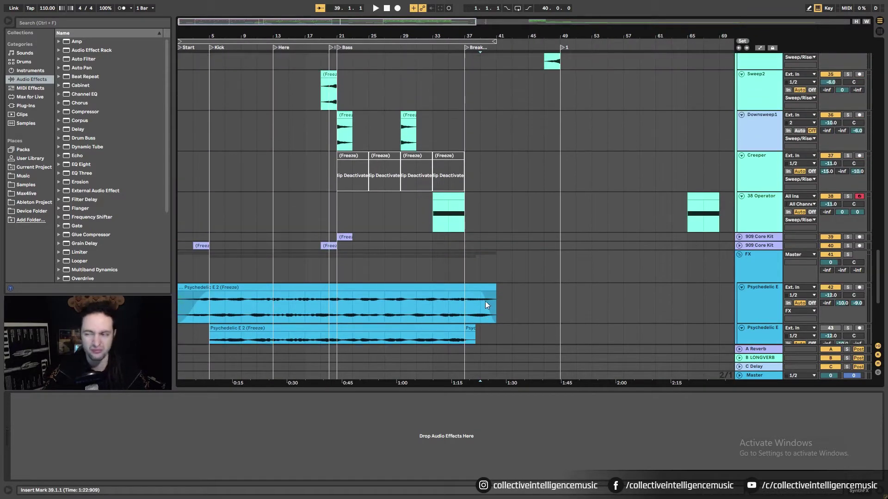
scroll(485, 304, "up", 4)
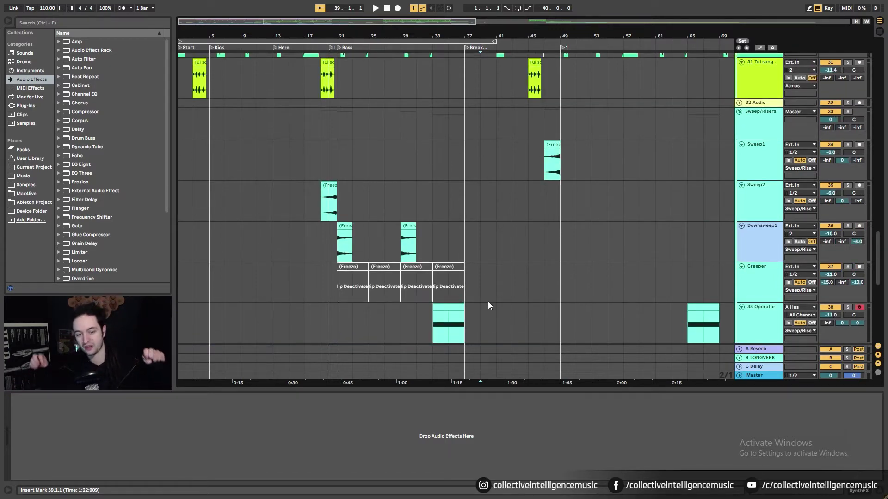
scroll(489, 305, "up", 10)
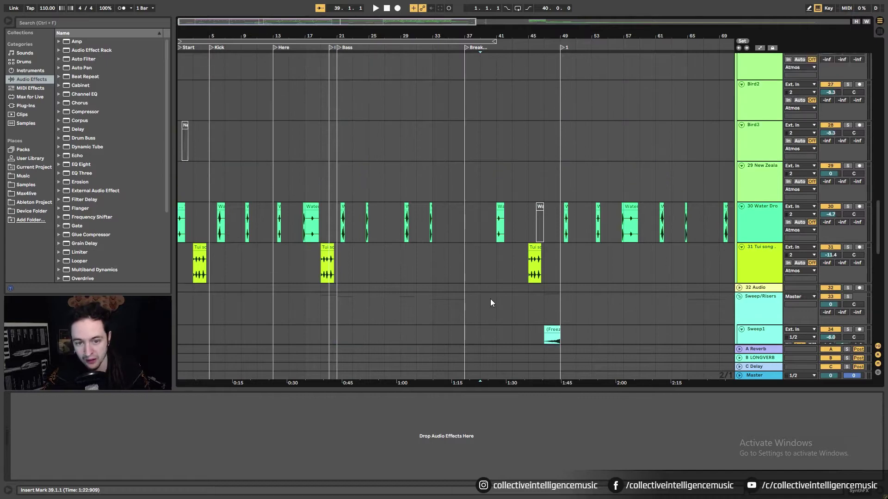
scroll(493, 300, "up", 8)
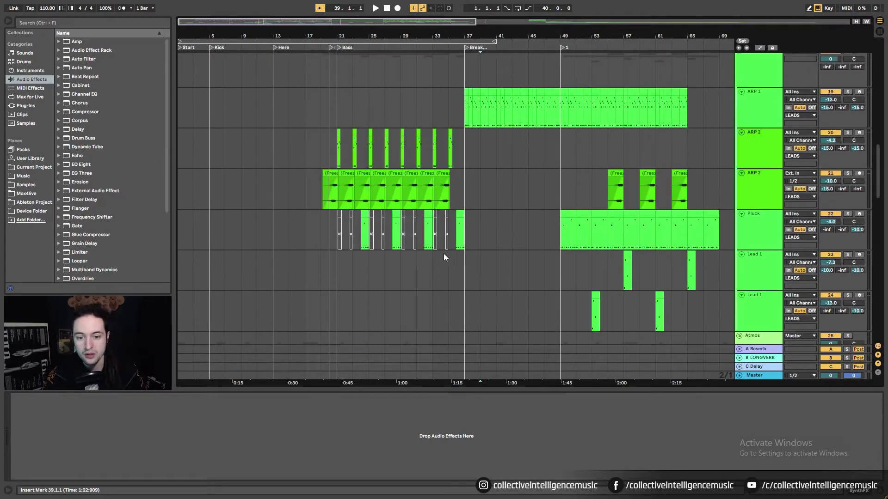
scroll(429, 223, "up", 6)
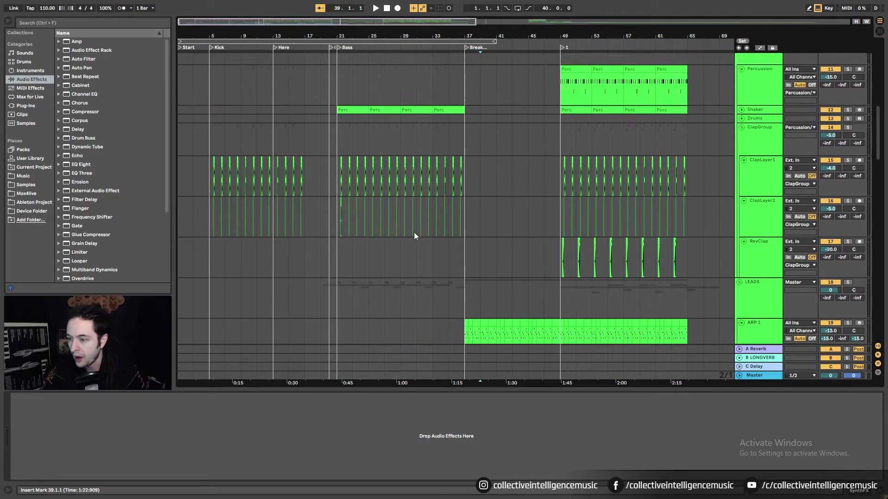
Step: Select a short section of the ARP 1 clip near bar 37 and inspect the filter types in its Operator
left_click(469, 271)
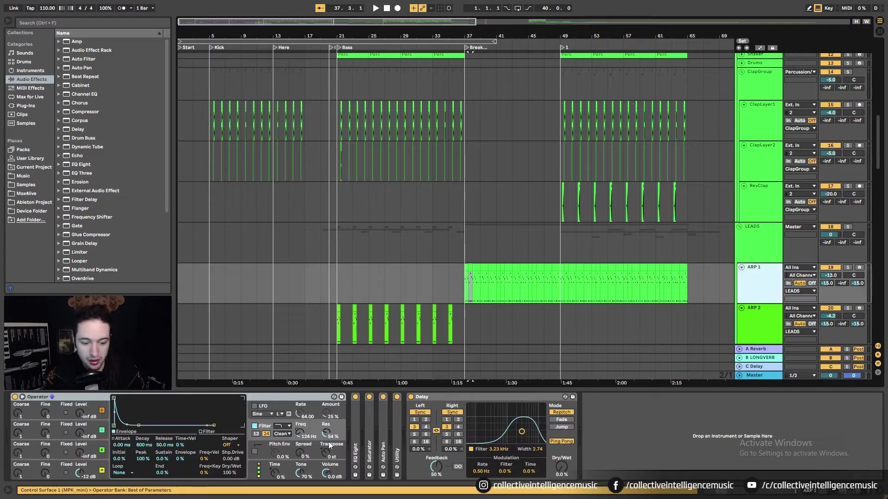
left_click(281, 426)
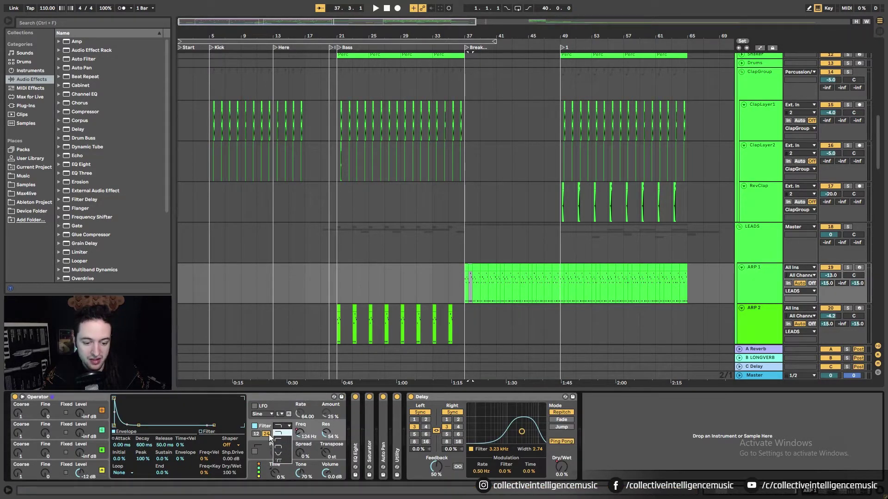
left_click(283, 435)
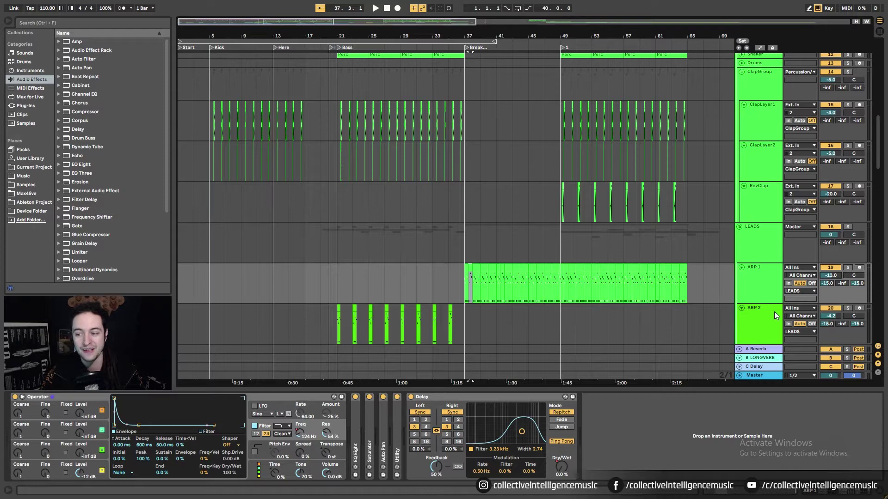
scroll(726, 298, "down", 5)
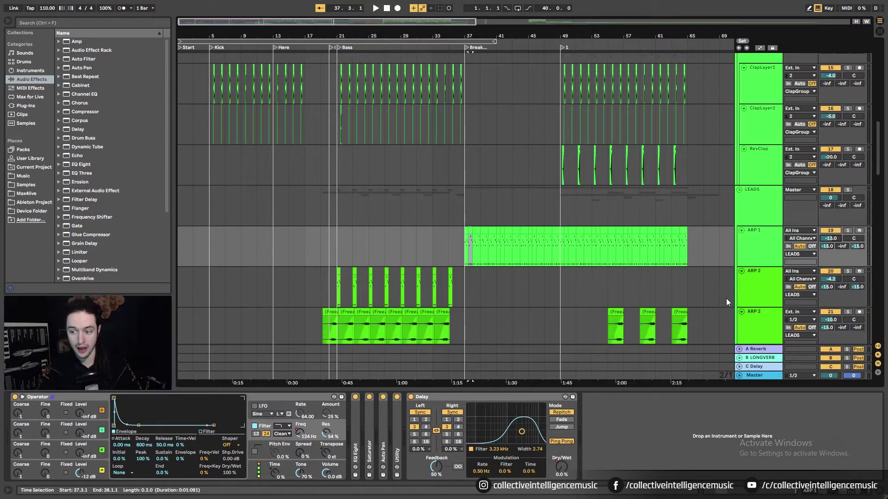
scroll(725, 298, "up", 5)
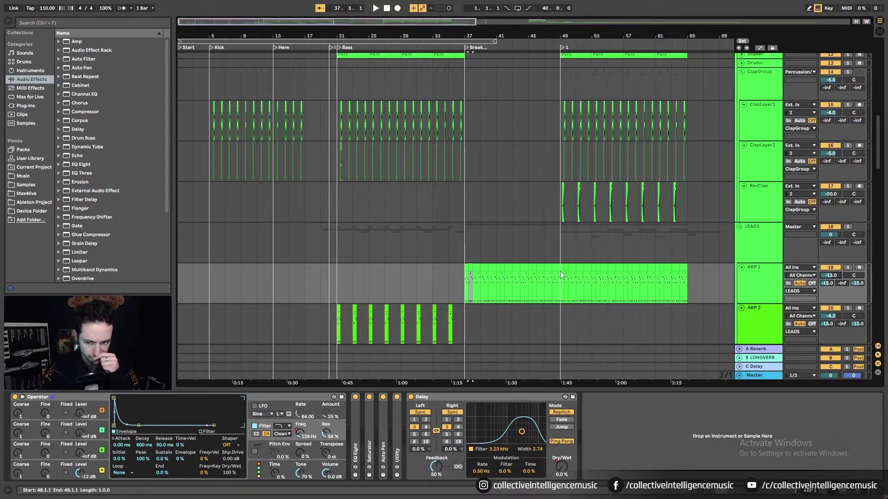
Step: Show the automation of ARP 1's Delay Dry/Wet and select its ramp from bar 55 to bar 57
right_click(563, 472)
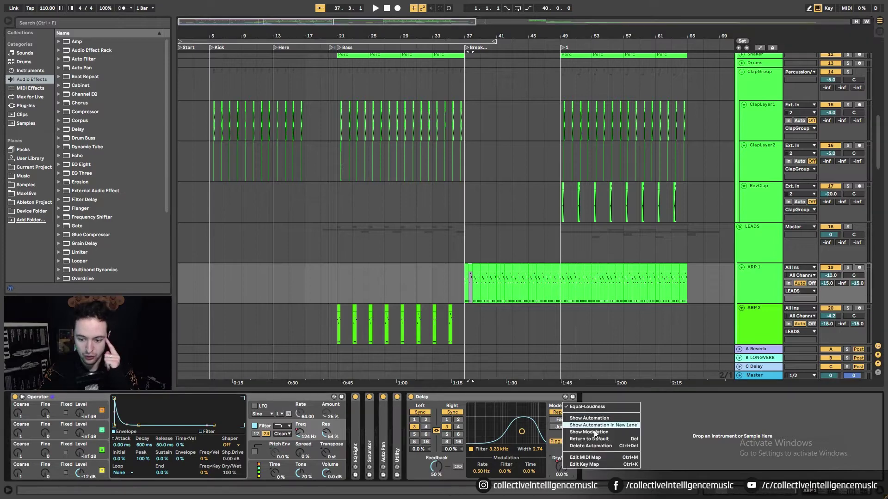
left_click_drag(550, 473, 550, 471)
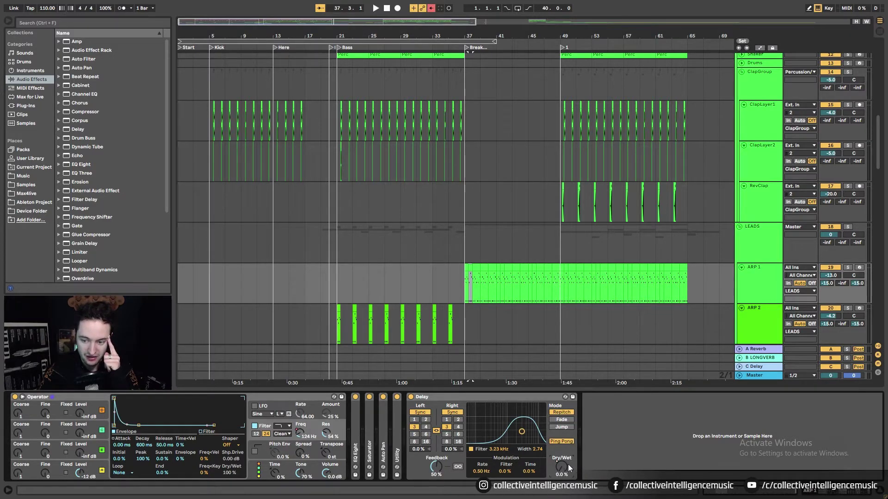
right_click(562, 470)
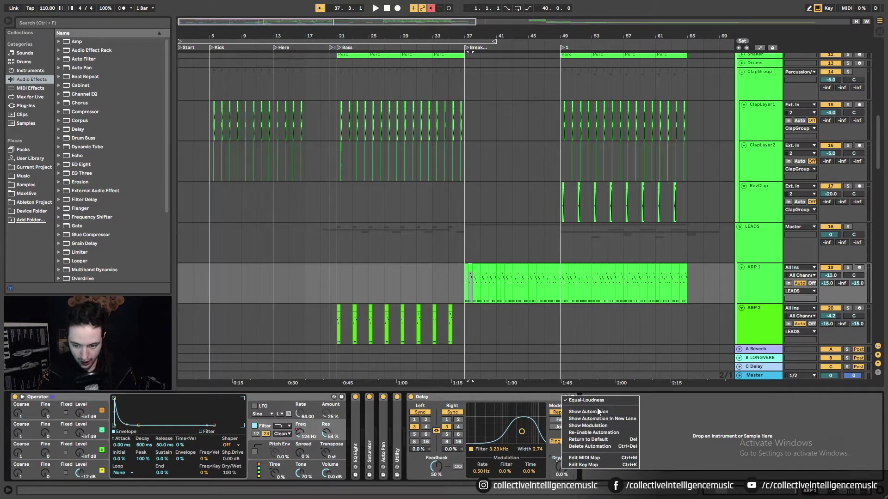
left_click(600, 412)
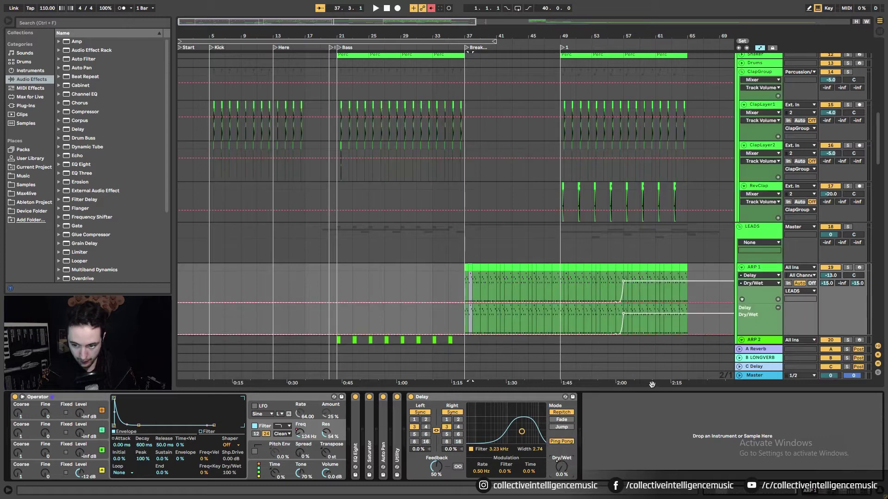
left_click(615, 326)
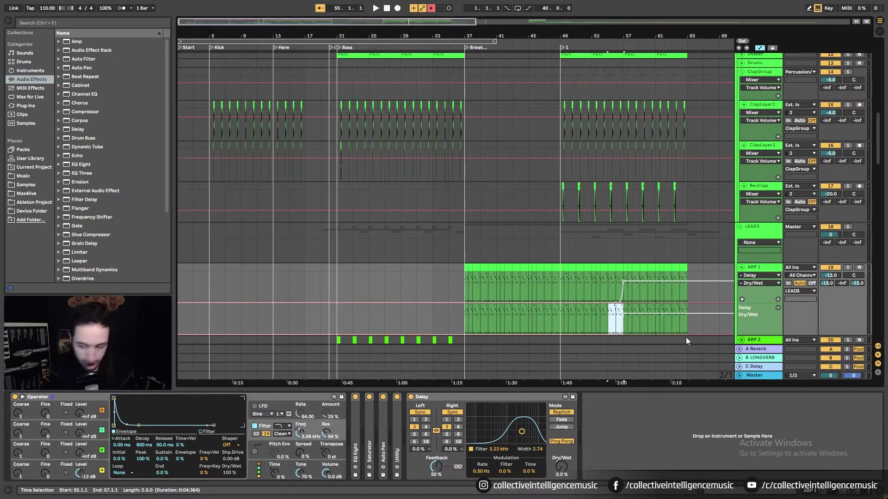
Step: Move ARP 1's Delay Dry/Wet ramp to bars 63 to 65 and re-enable the overridden automation
left_click(672, 327)
left_click_drag(626, 320, 615, 334)
left_click_drag(673, 316, 648, 336)
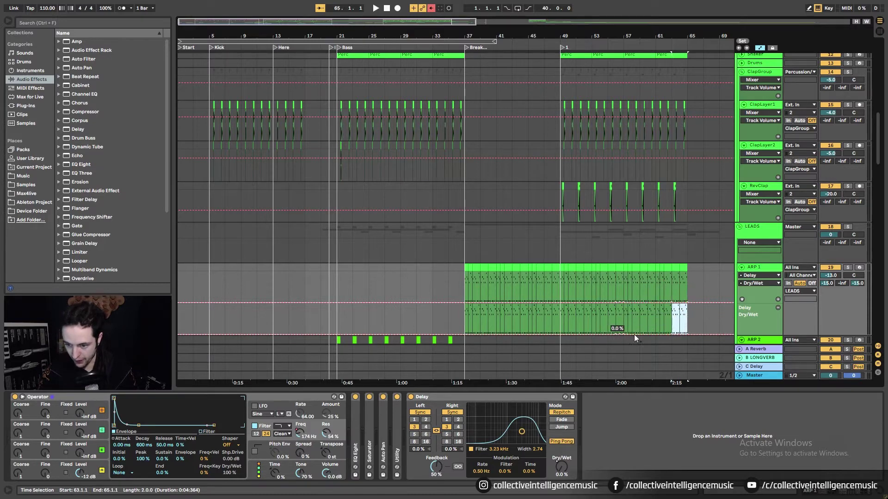
left_click(647, 316)
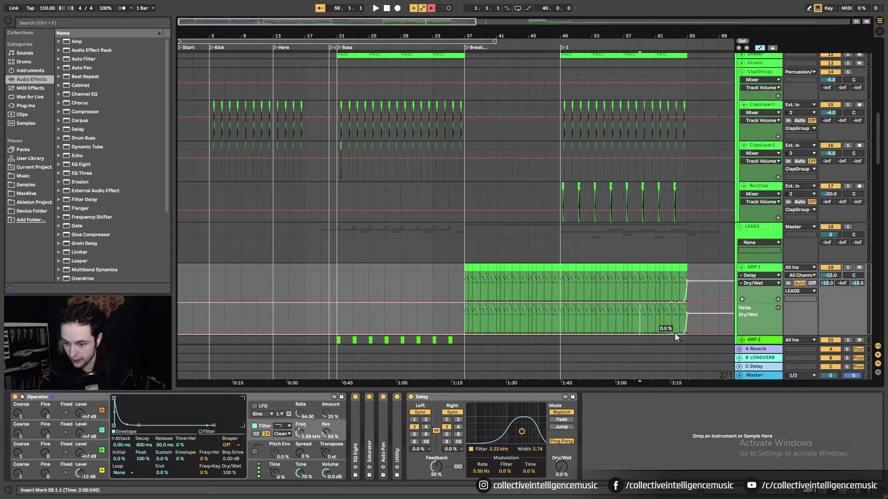
left_click(430, 8)
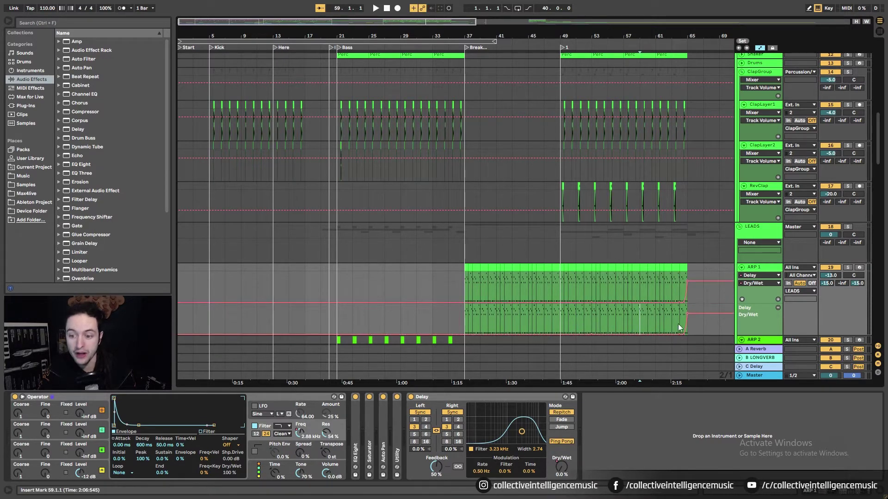
Step: Select the empty range from bar 49 to bar 65 on the PSYBASS track
scroll(661, 278, "up", 8)
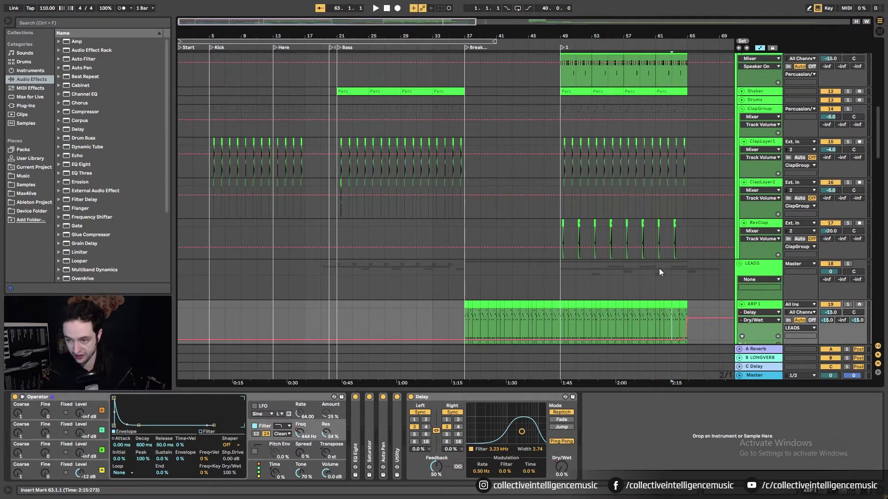
left_click(768, 258)
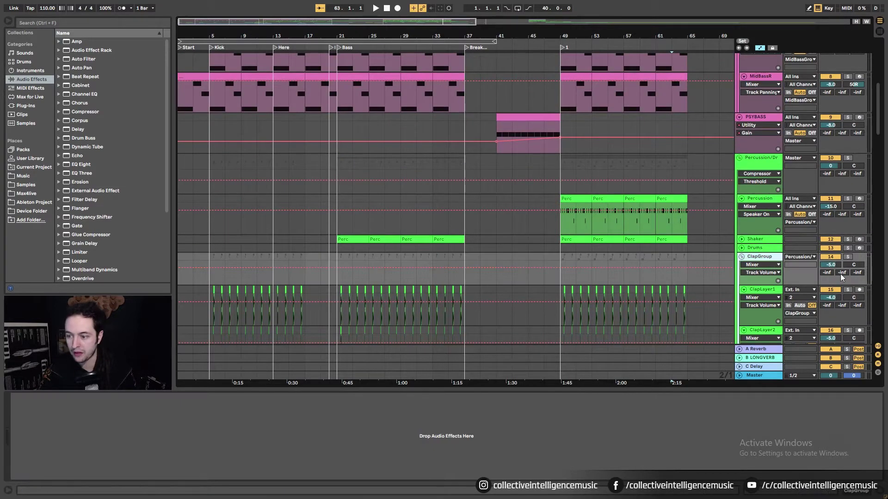
scroll(584, 238, "up", 4)
scroll(584, 239, "up", 3)
scroll(581, 237, "down", 3)
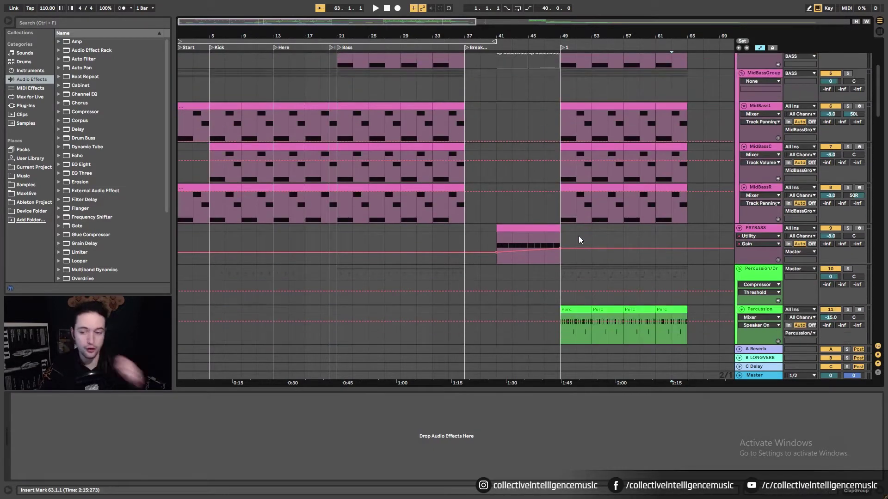
left_click_drag(568, 219, 686, 214)
left_click(628, 216)
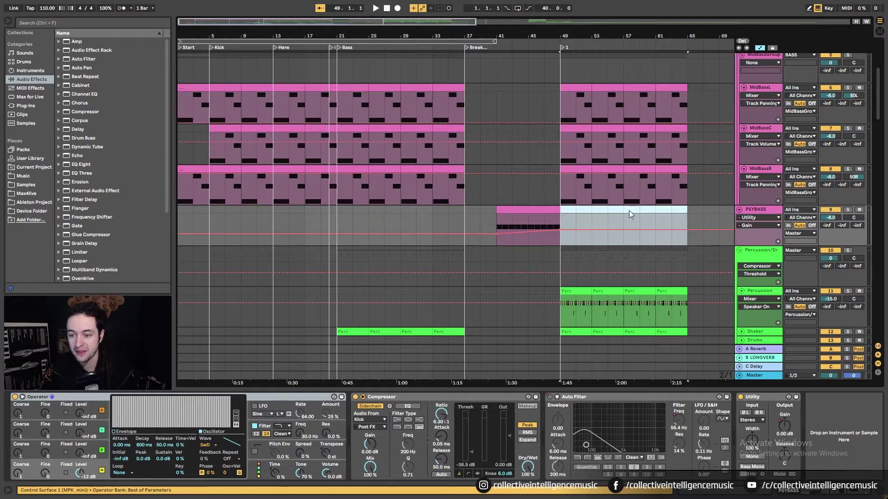
Step: Examine the full timeline's clip layout, from the kick and bass tracks down to the claps and ARP 1
scroll(678, 260, "up", 6)
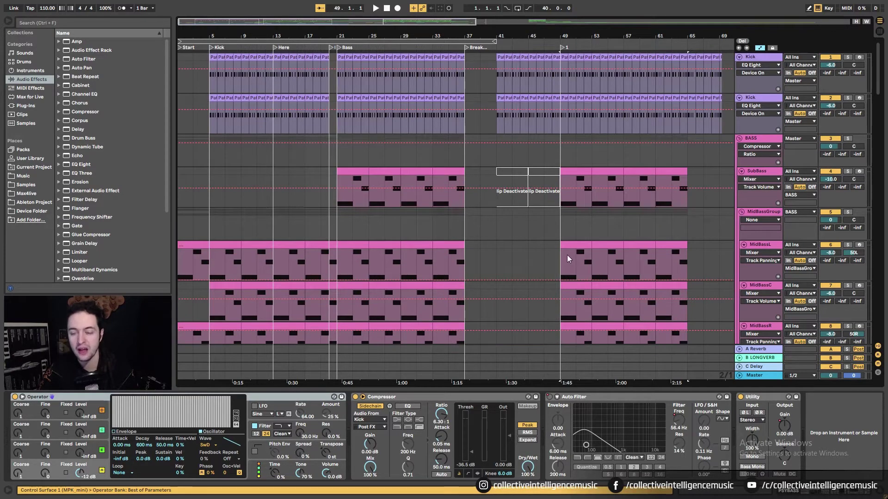
scroll(567, 254, "down", 6)
left_click_drag(546, 36, 545, 25)
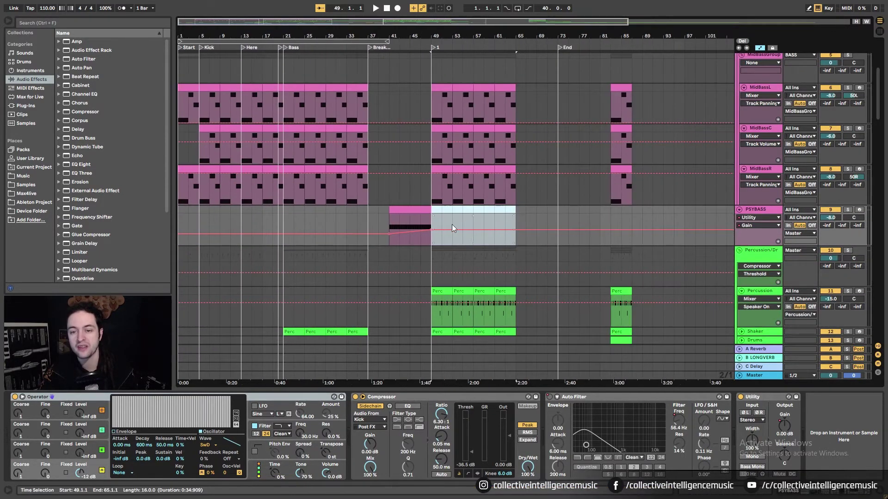
scroll(454, 228, "up", 6)
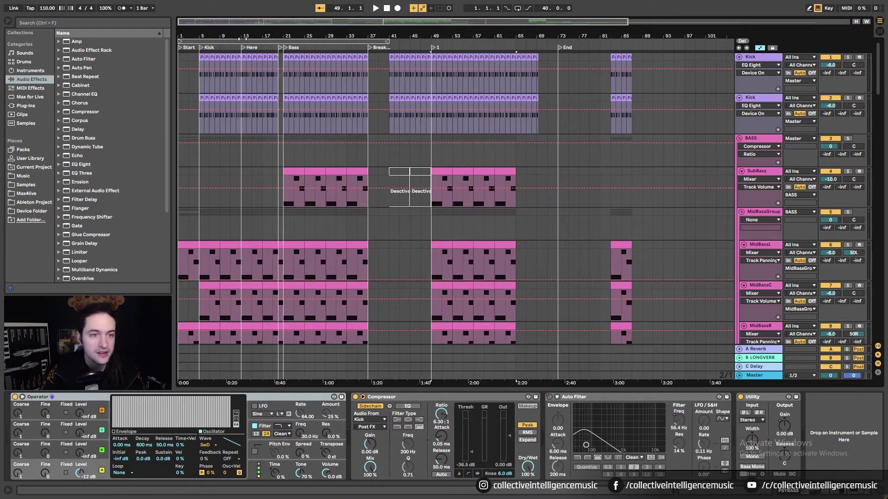
left_click_drag(545, 37, 545, 27)
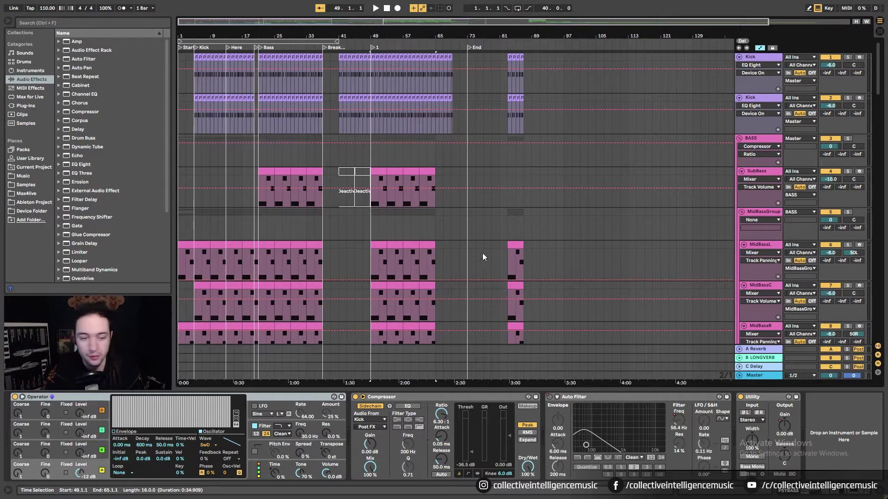
scroll(323, 268, "down", 1)
scroll(323, 268, "down", 15)
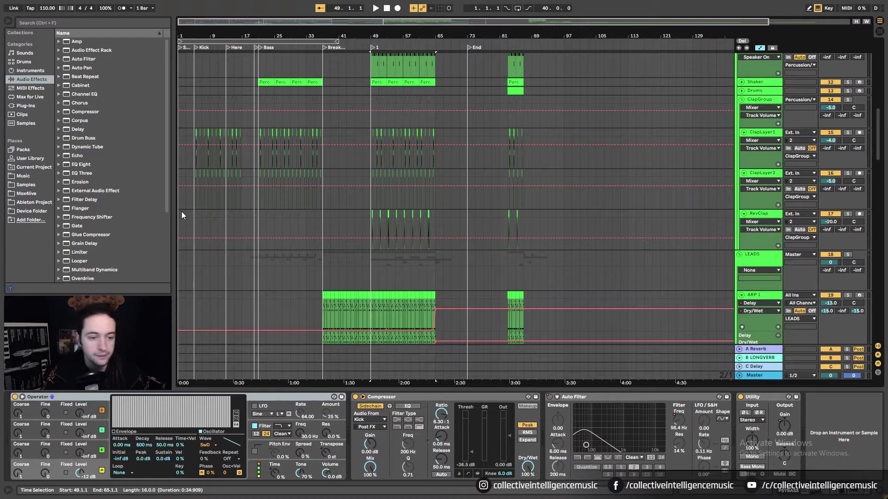
Step: Play the arrangement from bar 1 and follow the water drop, Tui song and sweep clips during playback
left_click(179, 206)
key("space")
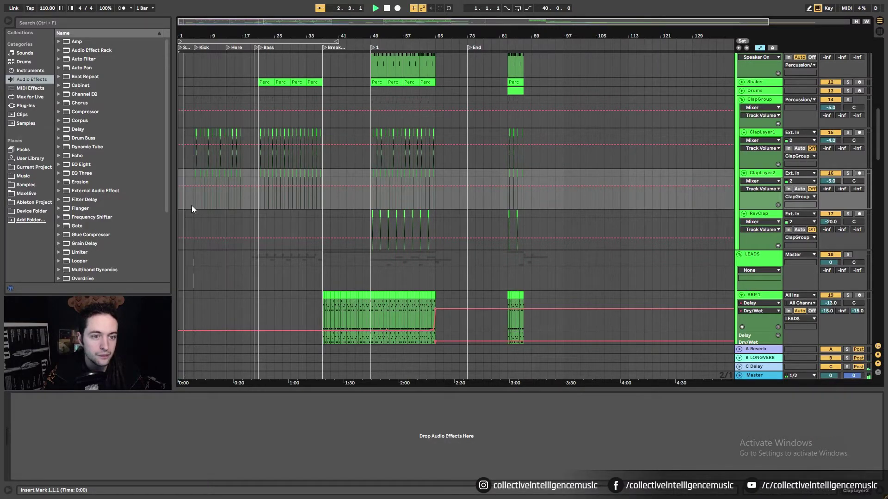
scroll(192, 206, "up", 2)
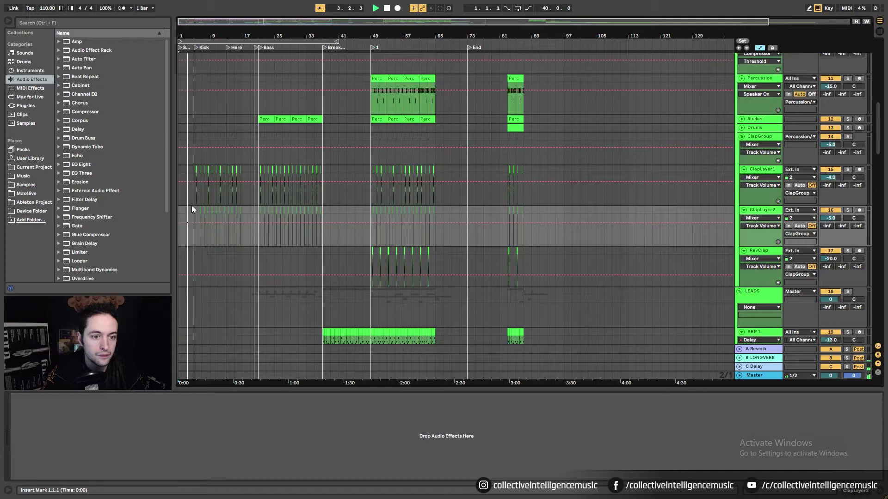
scroll(193, 209, "up", 10)
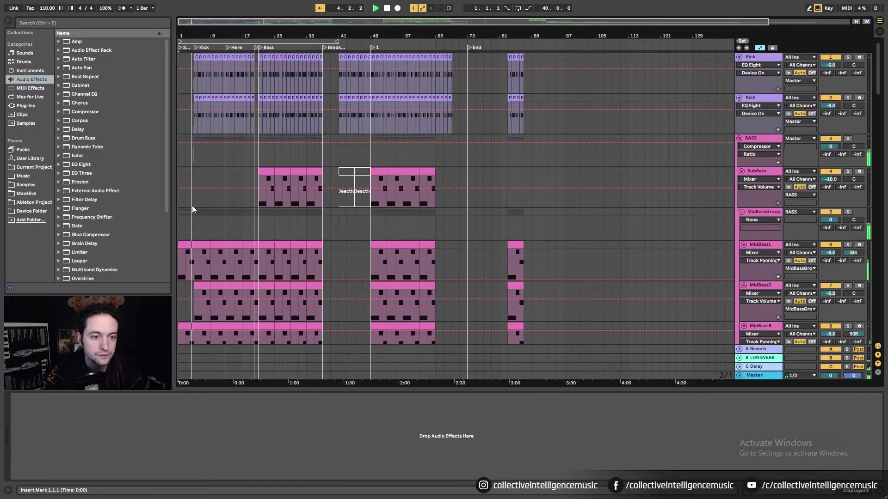
scroll(193, 205, "down", 3)
left_click_drag(878, 74, 879, 252)
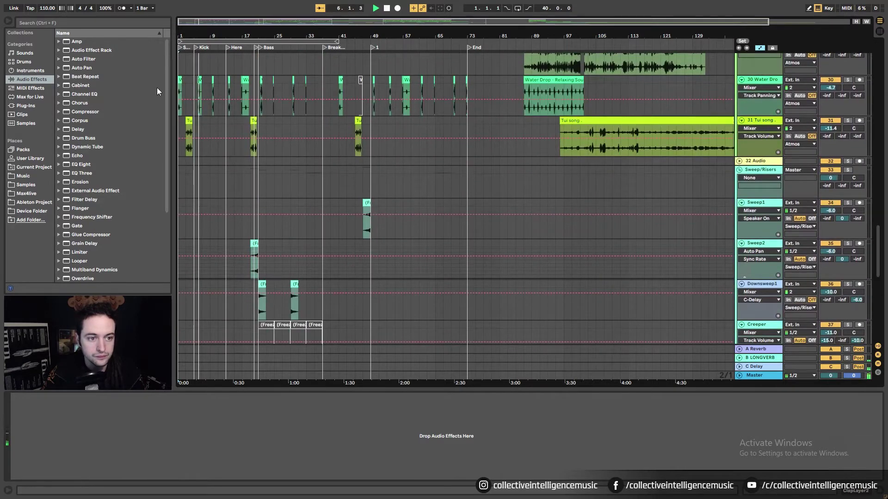
left_click_drag(196, 21, 323, 21)
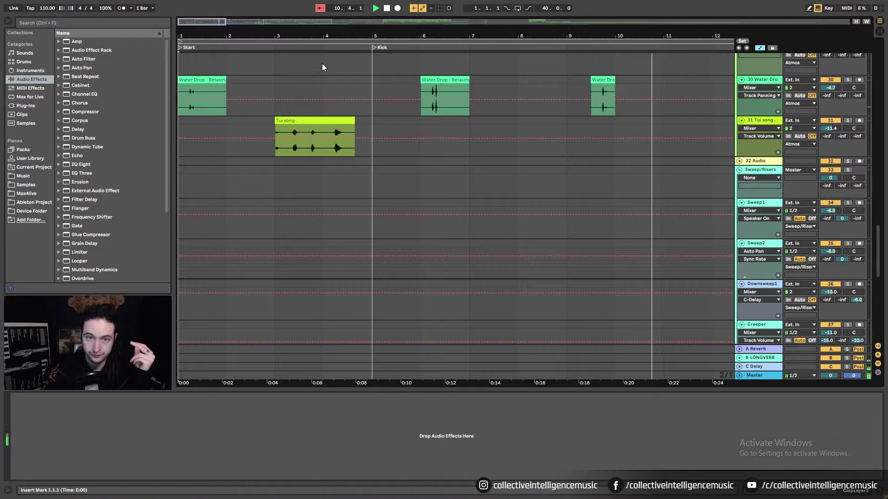
left_click_drag(376, 33, 225, 32)
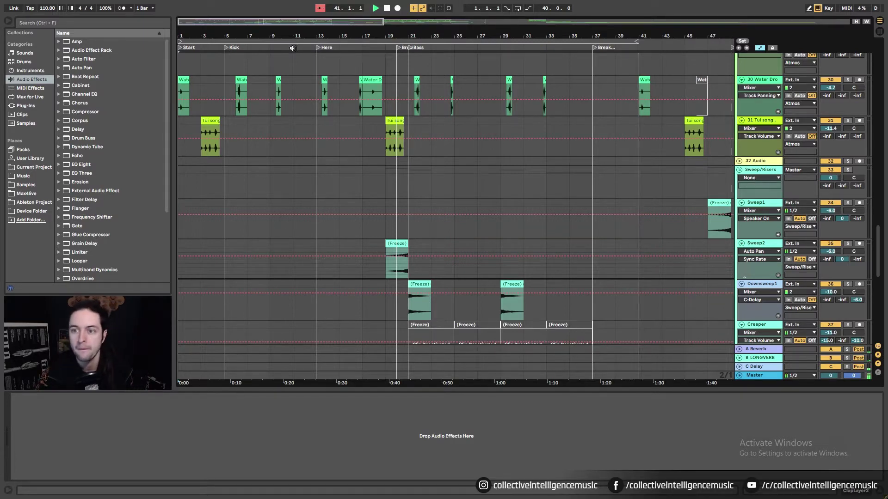
Step: Select the whole ARP 1 clip, examine its MIDI notes and Delay Dry/Wet envelope, and return to its devices
scroll(445, 135, "up", 10)
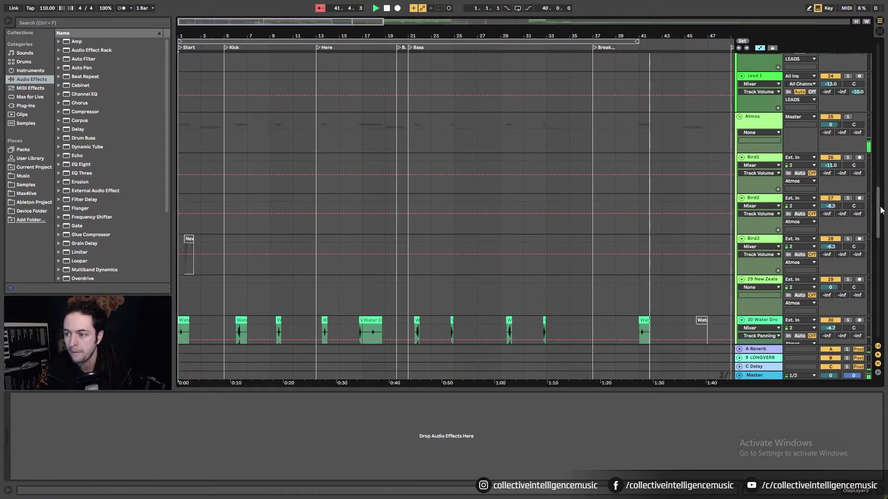
scroll(870, 199, "up", 8)
scroll(417, 182, "right", 9)
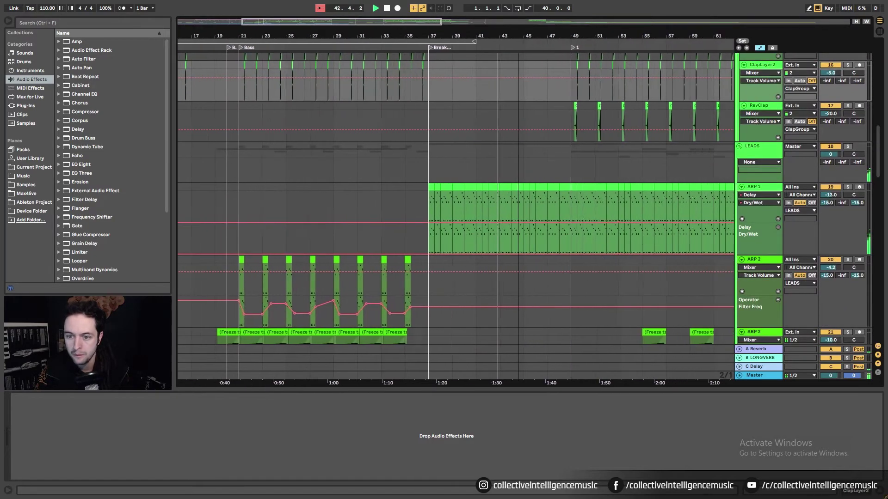
left_click(648, 197)
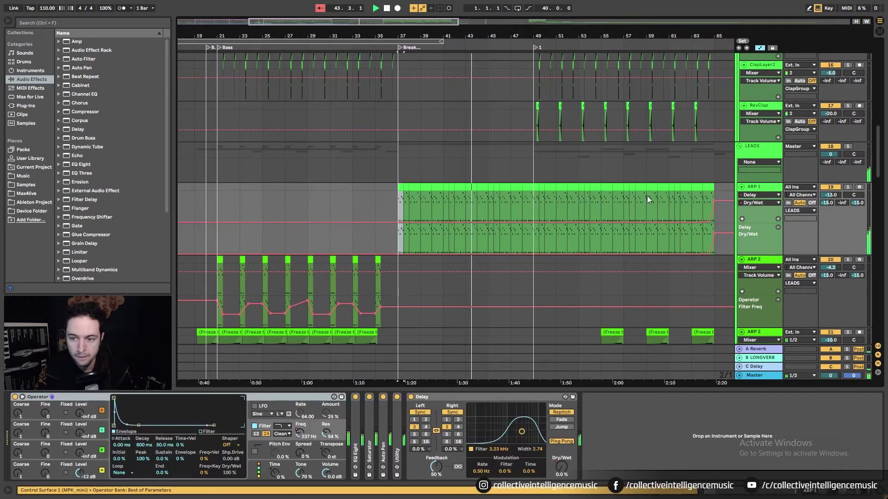
left_click(709, 186)
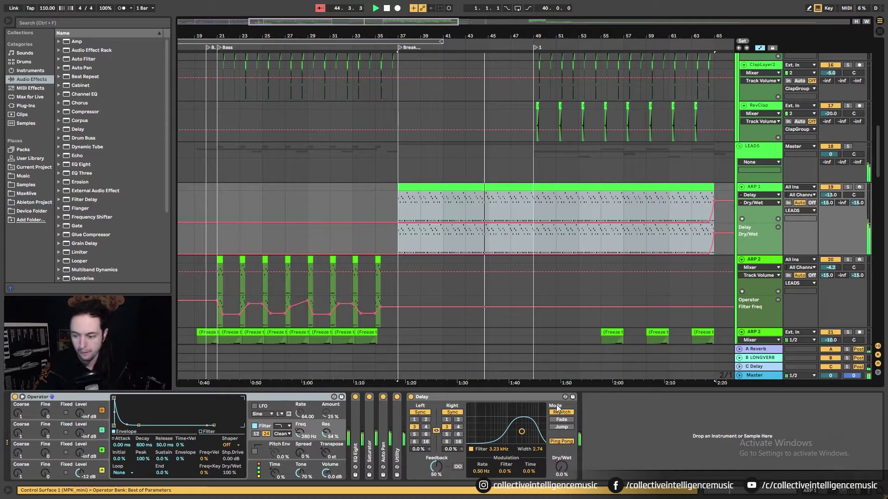
left_click(493, 200)
left_click(492, 187)
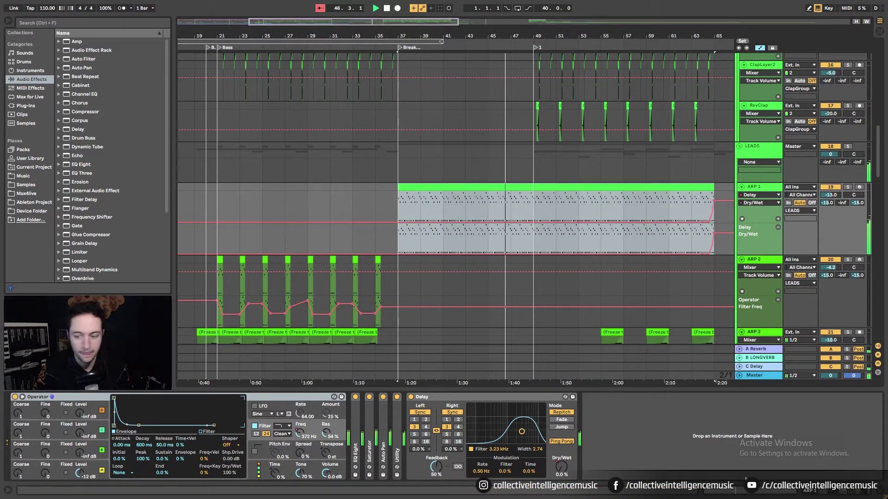
key("shift+Tab")
left_click(31, 455)
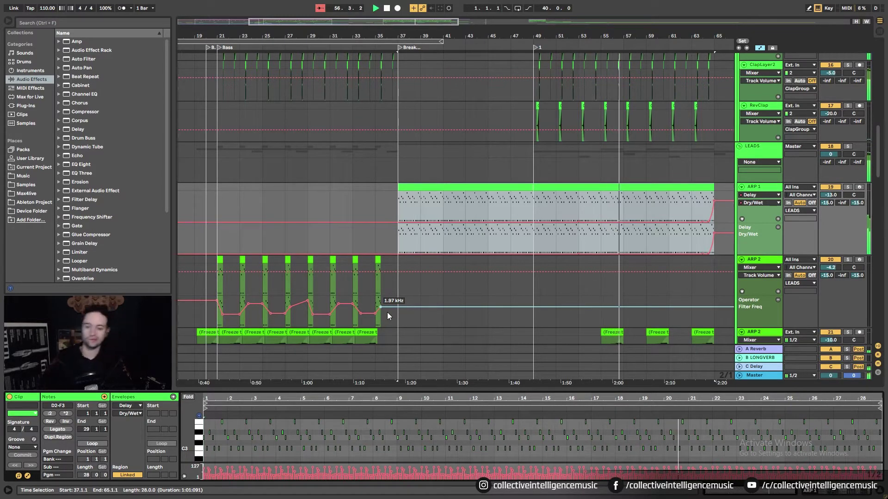
left_click(815, 493)
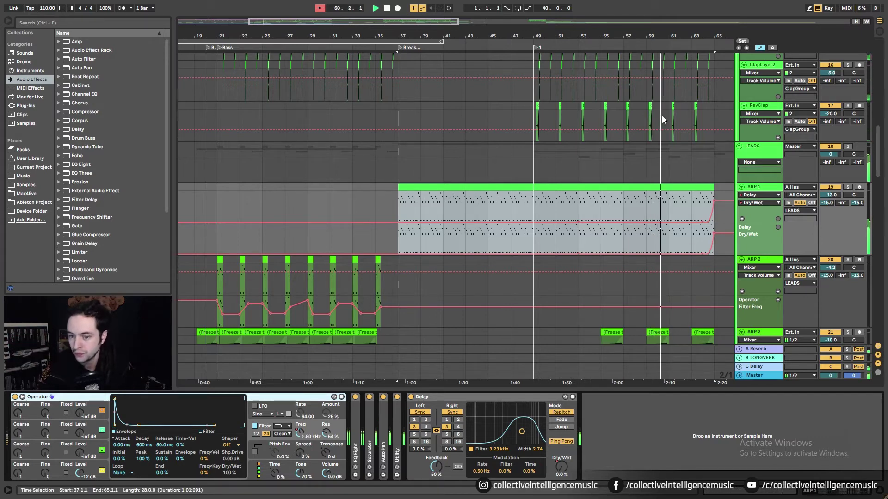
Step: Follow playback through the end of the section at bar 65, examining the percussion, bass, kick, pluck and lead clips
left_click_drag(674, 34, 671, 23)
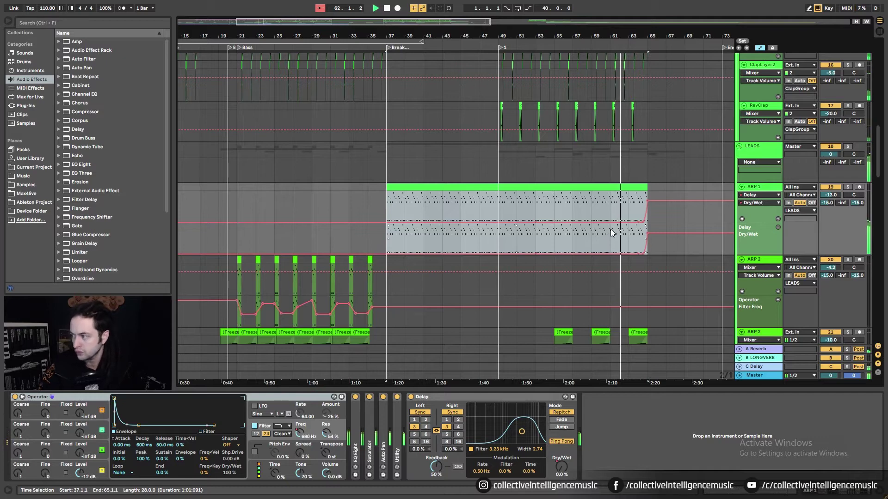
scroll(610, 229, "up", 4)
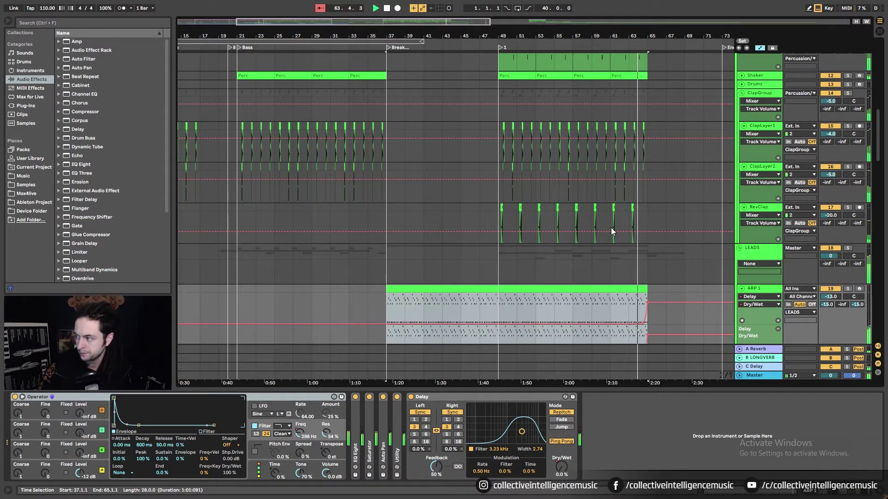
scroll(611, 231, "up", 10)
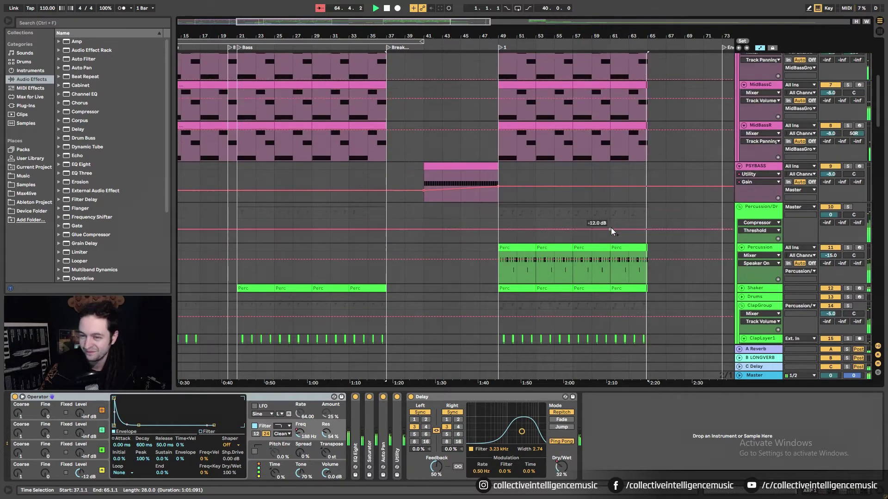
scroll(612, 231, "up", 6)
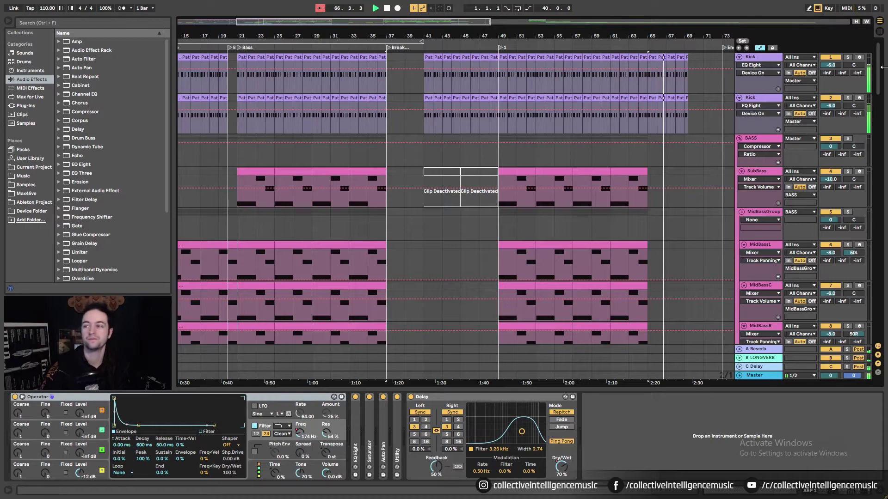
scroll(878, 88, "down", 1)
left_click_drag(878, 88, 878, 177)
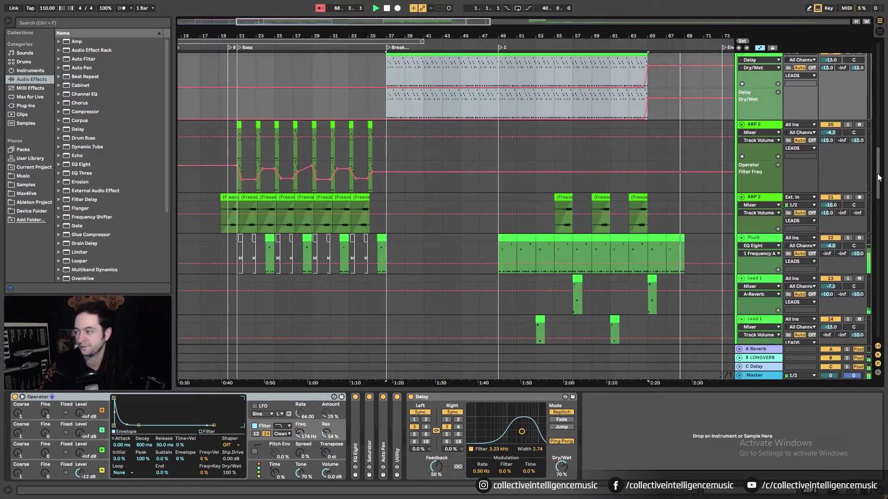
mouse_move(635, 267)
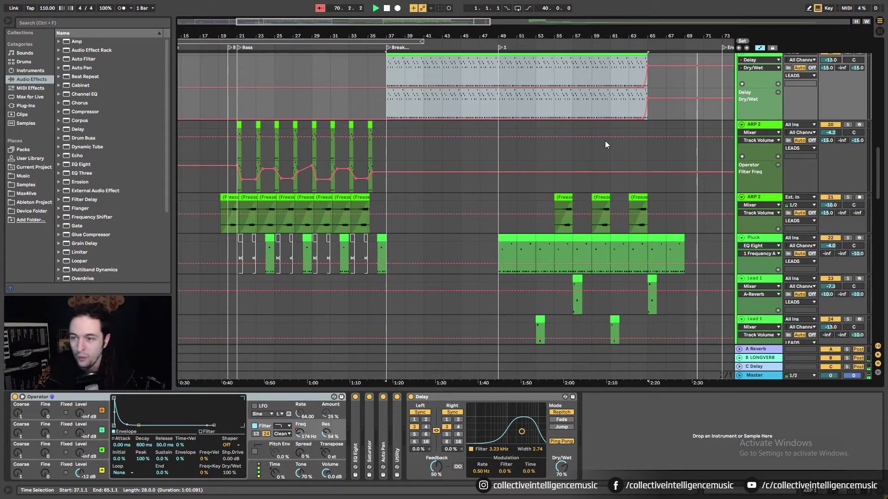
Step: Stop playback, show the kick and bass tracks across the full arrangement, and hide the automation
scroll(643, 118, "up", 2)
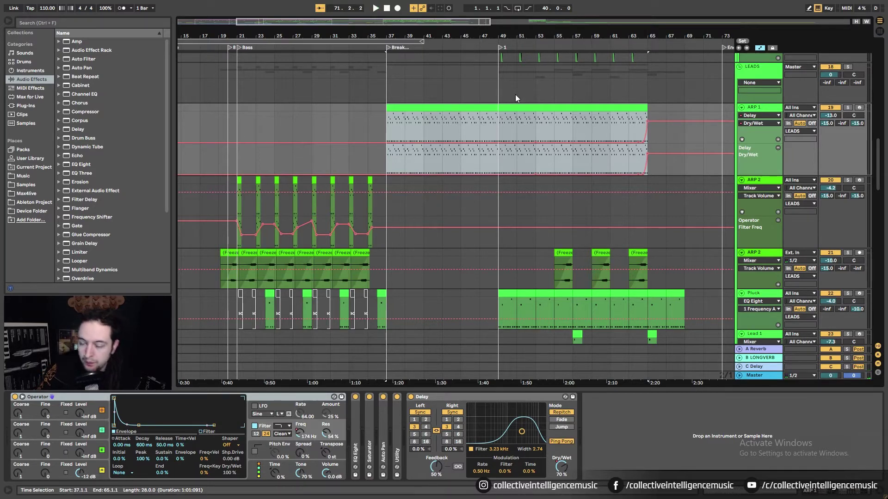
scroll(515, 95, "up", 4)
left_click_drag(501, 43, 499, 18)
scroll(270, 197, "up", 6)
scroll(273, 195, "up", 6)
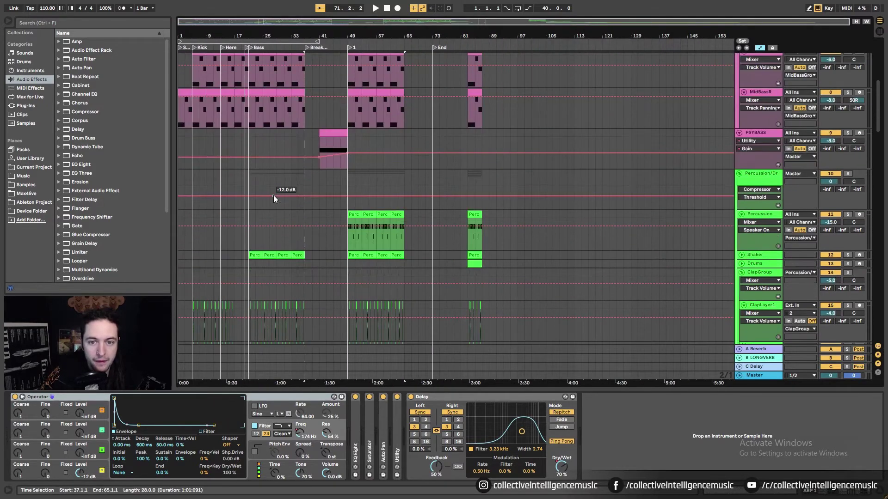
scroll(393, 322, "up", 7)
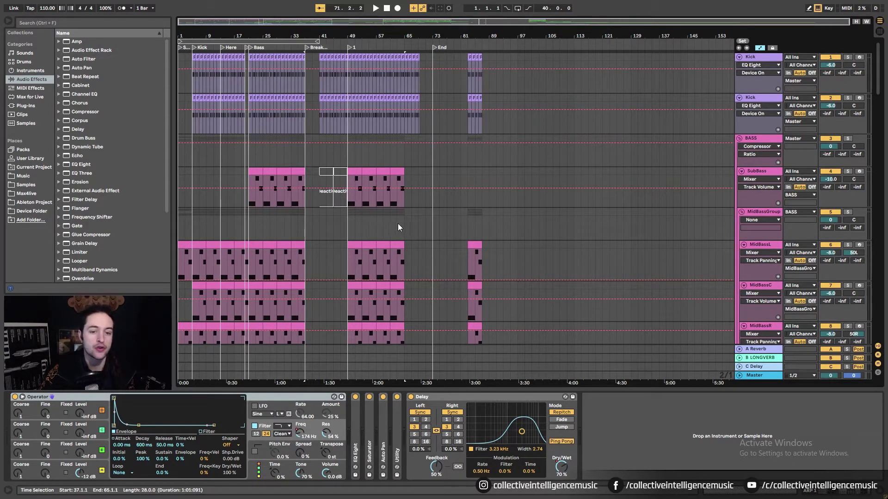
left_click(759, 47)
left_click(373, 196)
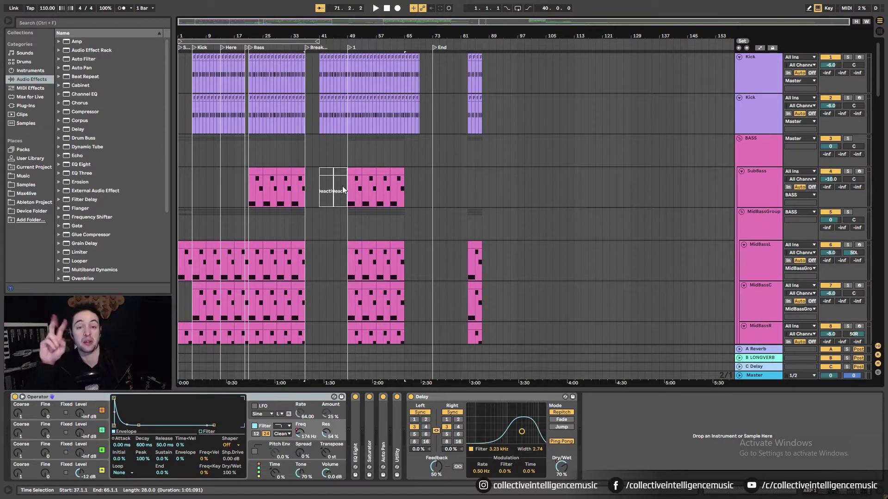
Step: Delete the two deactivated SubBass clips between bars 41 and 49
scroll(333, 183, "down", 6)
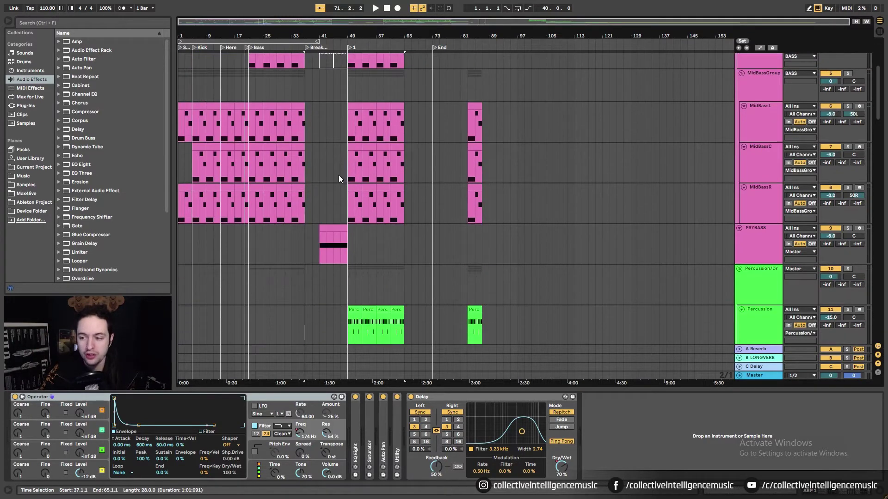
scroll(338, 176, "up", 2)
scroll(338, 175, "up", 2)
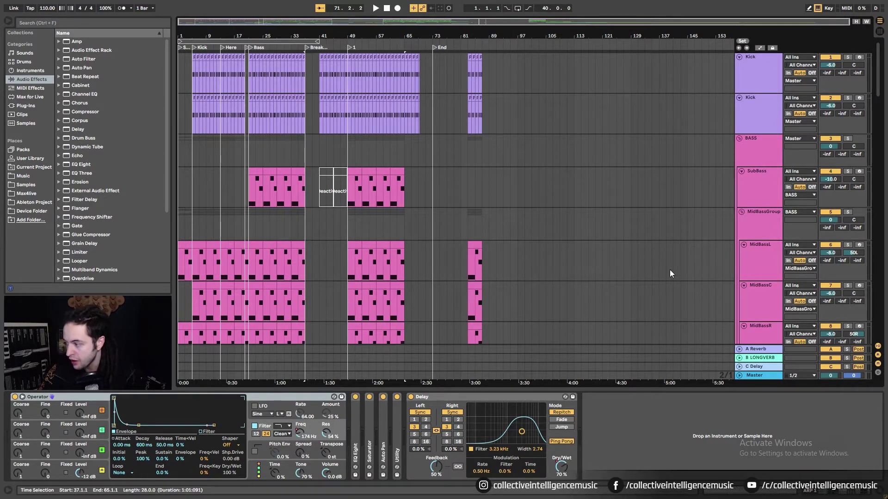
left_click_drag(341, 173, 320, 174)
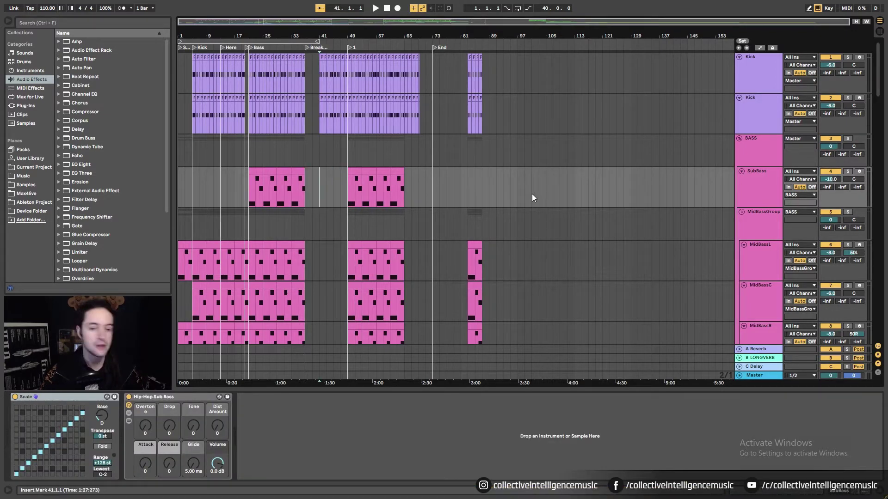
Step: Delete the leftover clips after the End marker on both Kick tracks
left_click(476, 99)
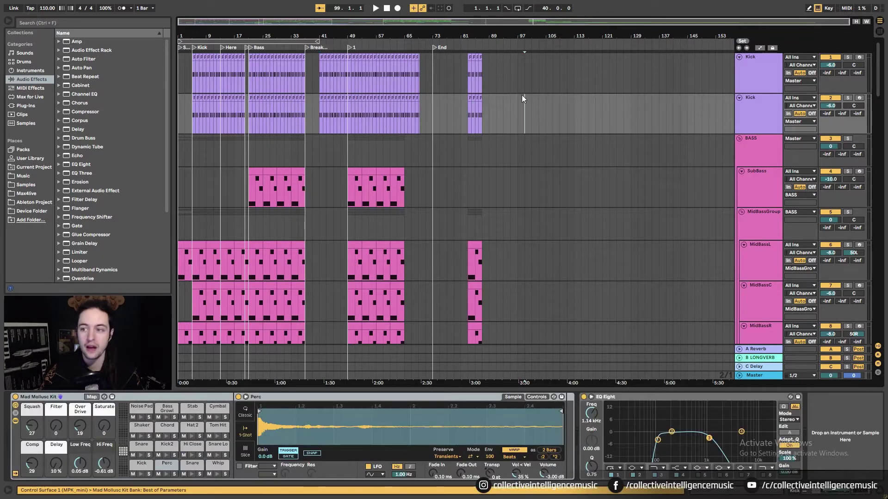
left_click_drag(518, 107, 447, 60)
key("Delete")
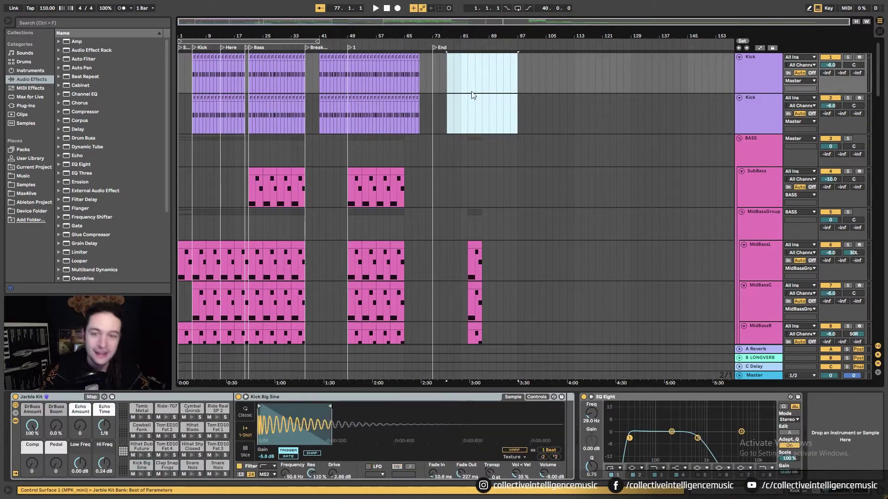
left_click(475, 90)
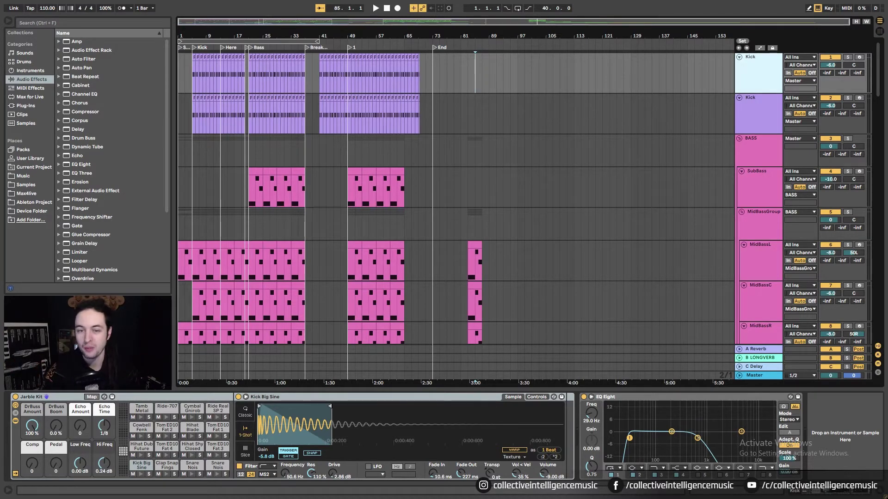
Step: Freeze and flatten the first Kick track to audio and consolidate its clips into one
right_click(762, 83)
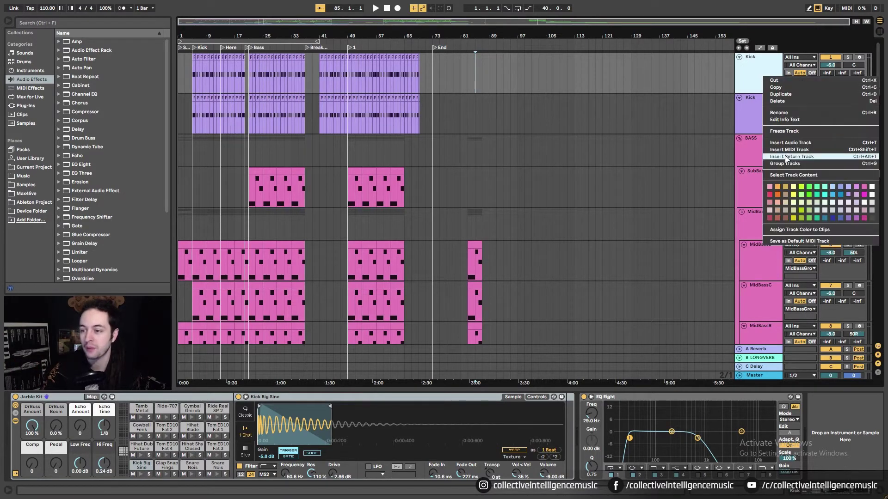
left_click(793, 133)
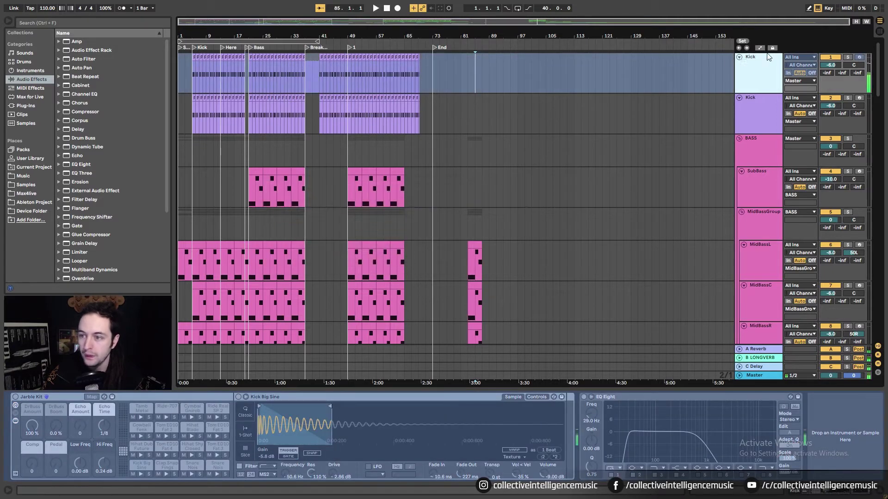
right_click(769, 56)
left_click(774, 134)
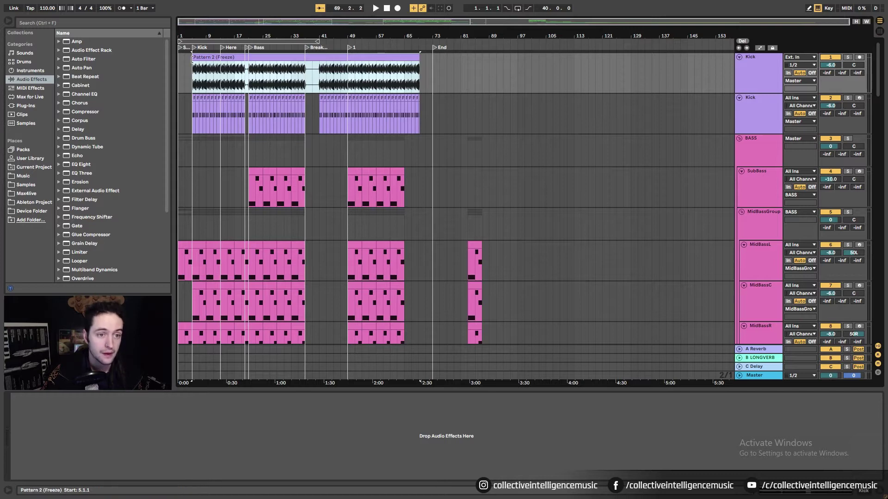
Step: Freeze and flatten the second Kick track to audio and consolidate its clips into one
right_click(763, 112)
left_click(800, 168)
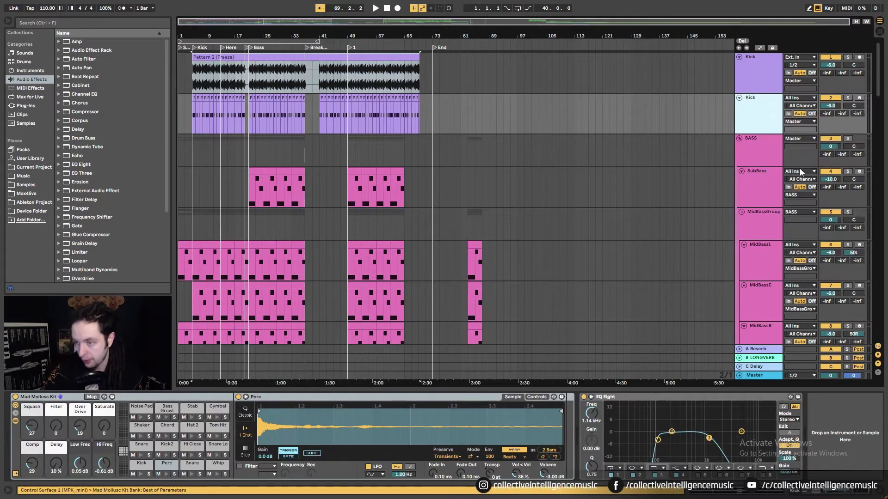
right_click(775, 130)
left_click(703, 185)
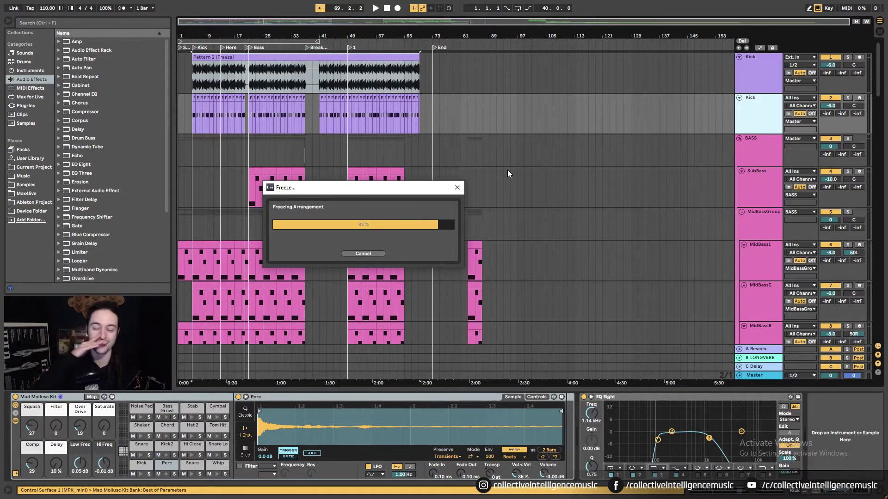
right_click(748, 123)
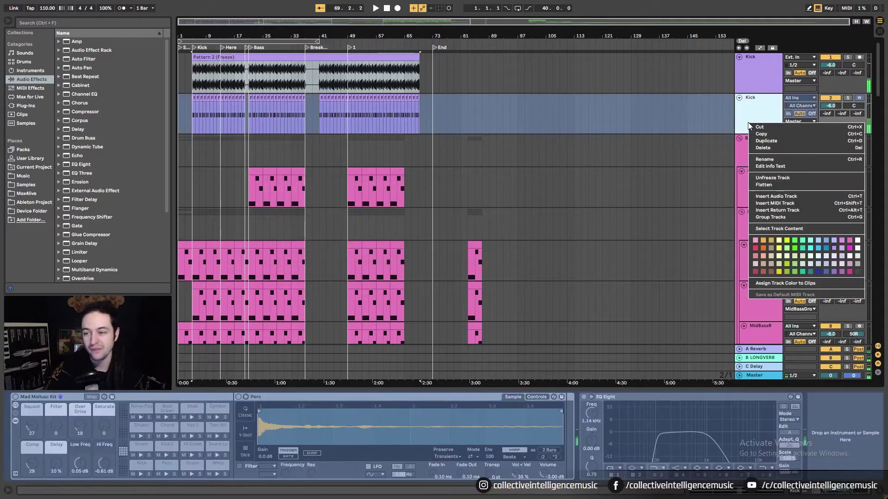
left_click(763, 184)
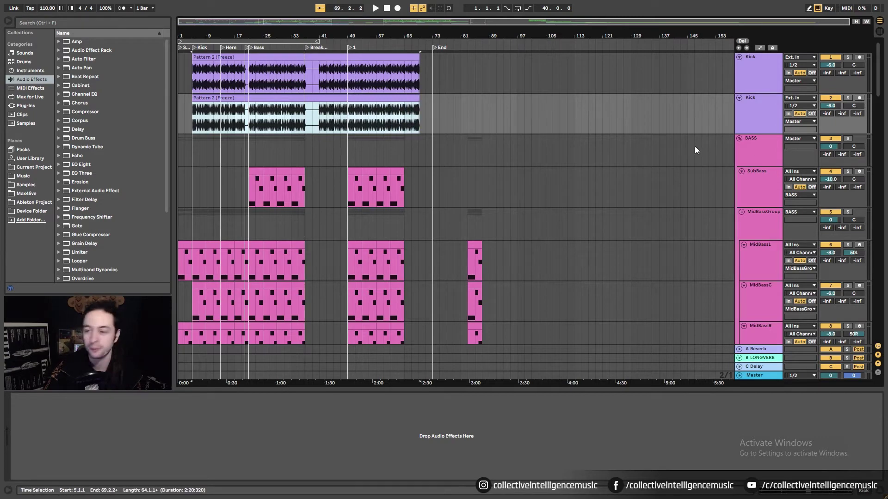
Step: Freeze and flatten the SubBass track and consolidate all its audio clips into a single clip
right_click(763, 187)
left_click(788, 240)
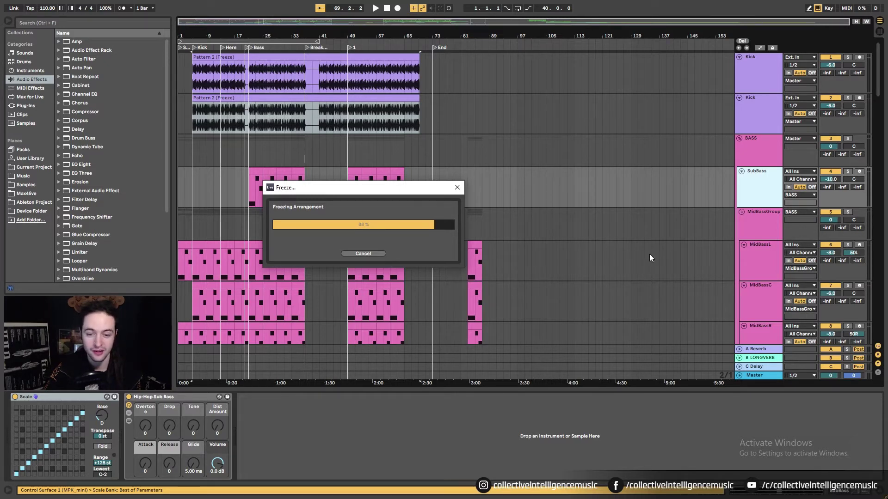
right_click(764, 190)
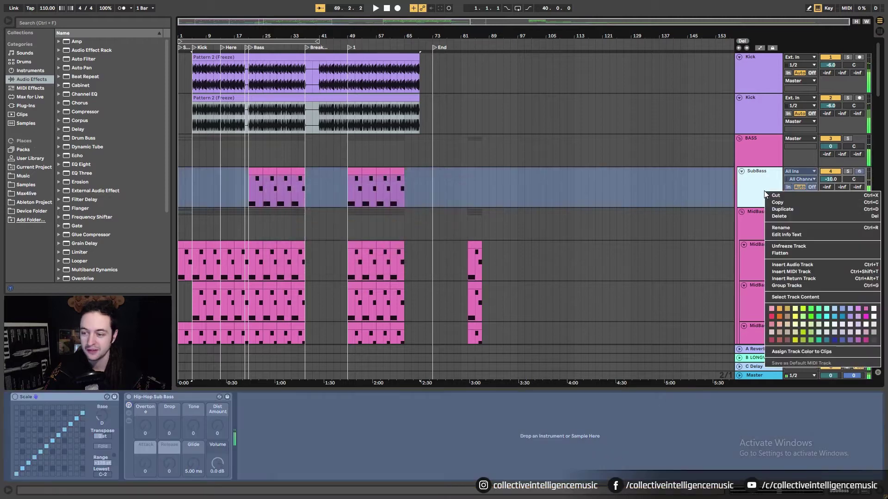
left_click(789, 254)
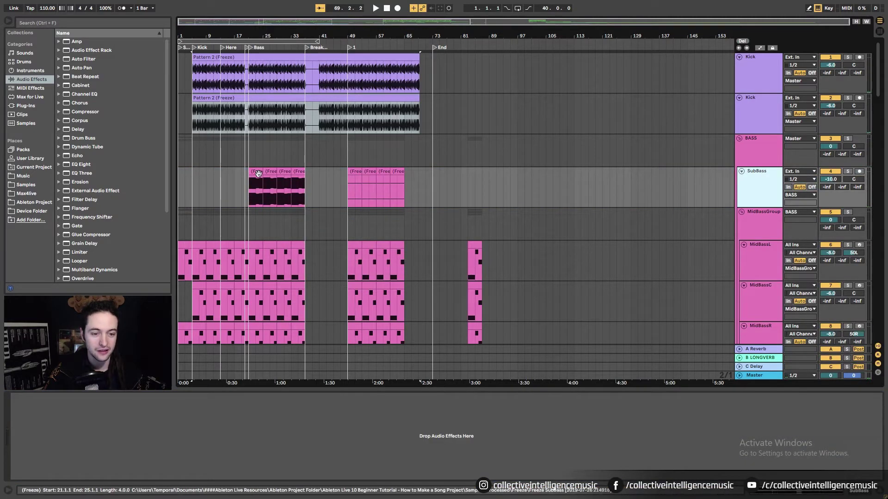
left_click(255, 171)
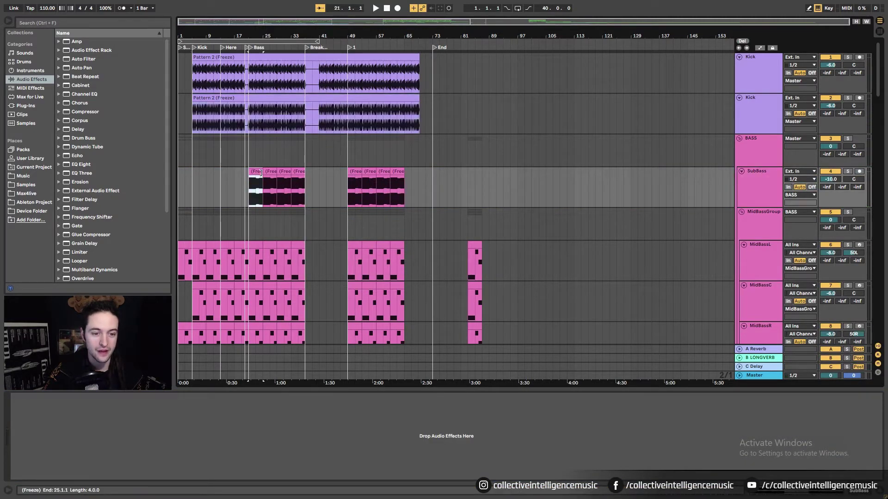
left_click(397, 172, "shift")
key("ctrl+j")
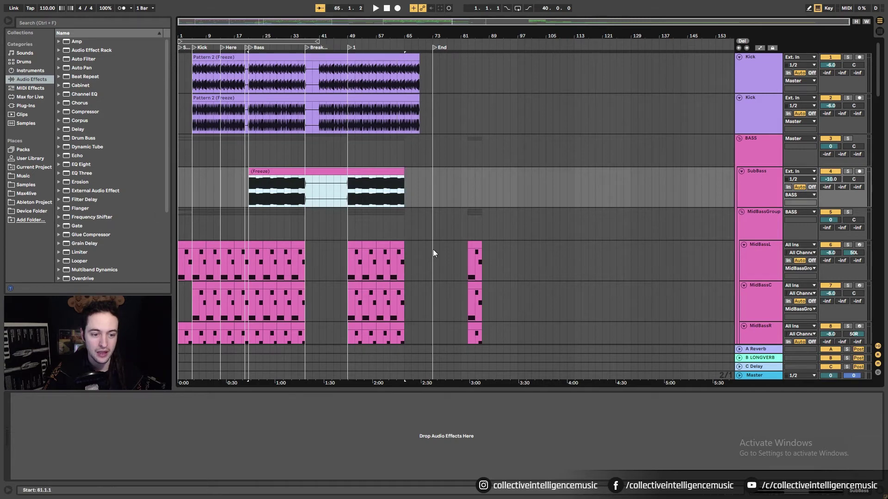
Step: Freeze and flatten the MidBassL track and consolidate all its audio clips into a single clip
right_click(762, 260)
left_click(786, 316)
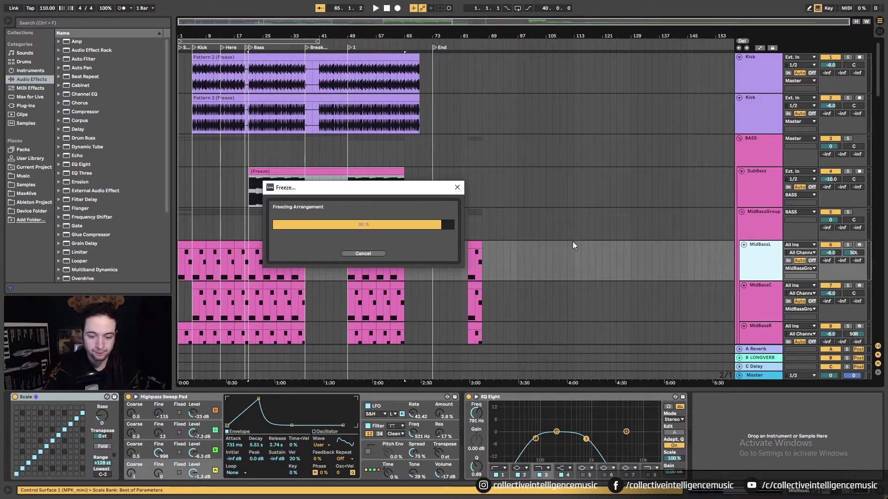
right_click(772, 260)
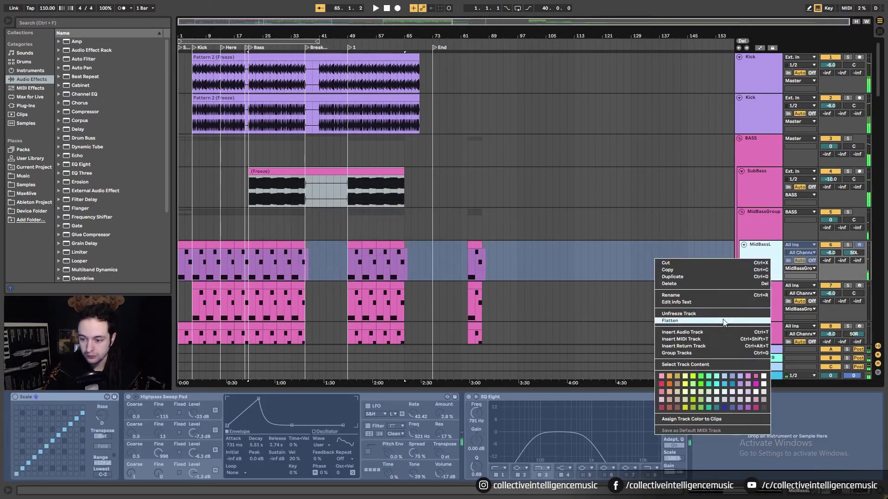
left_click(687, 322)
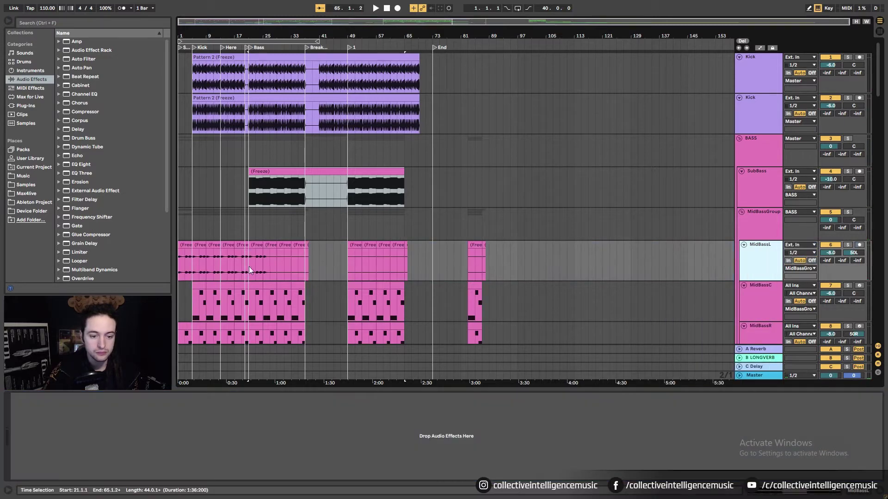
left_click(187, 252)
left_click(476, 261, "shift")
key("ctrl+j")
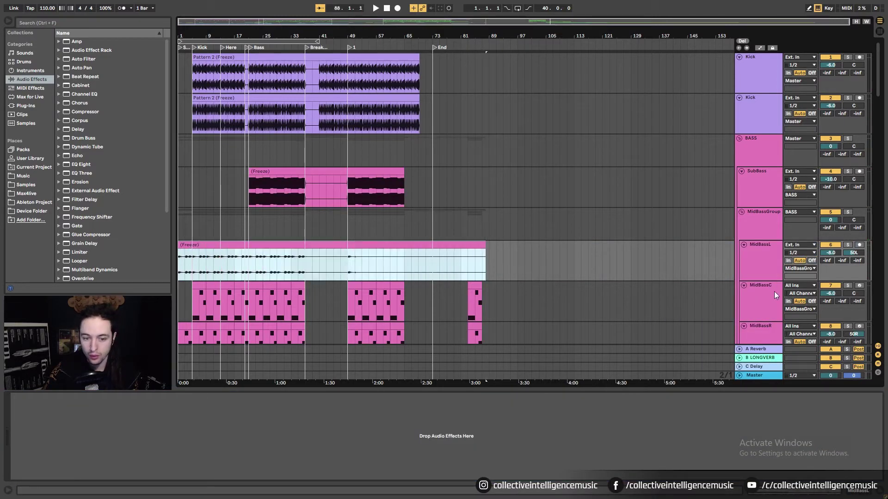
Step: Freeze and flatten the MidBassC and MidBassR tracks together, and consolidate each track's clips into a single clip
right_click(774, 291)
left_click(624, 293)
scroll(623, 293, "down", 4)
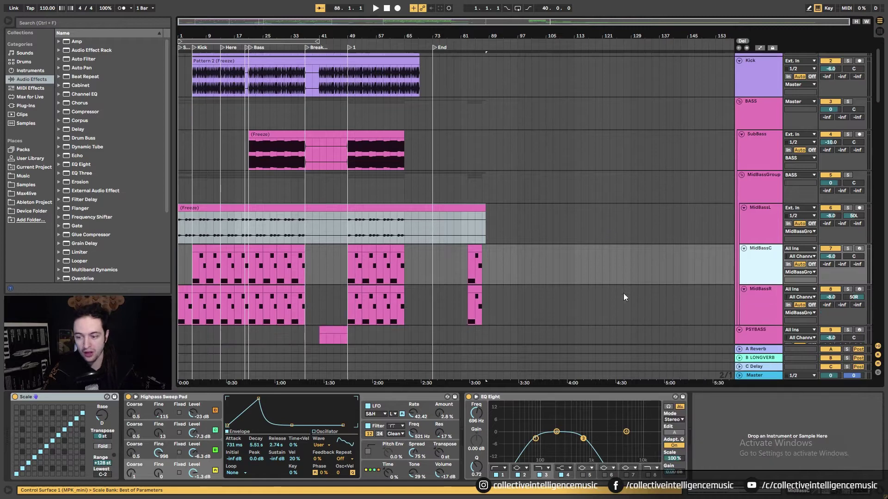
right_click(758, 257)
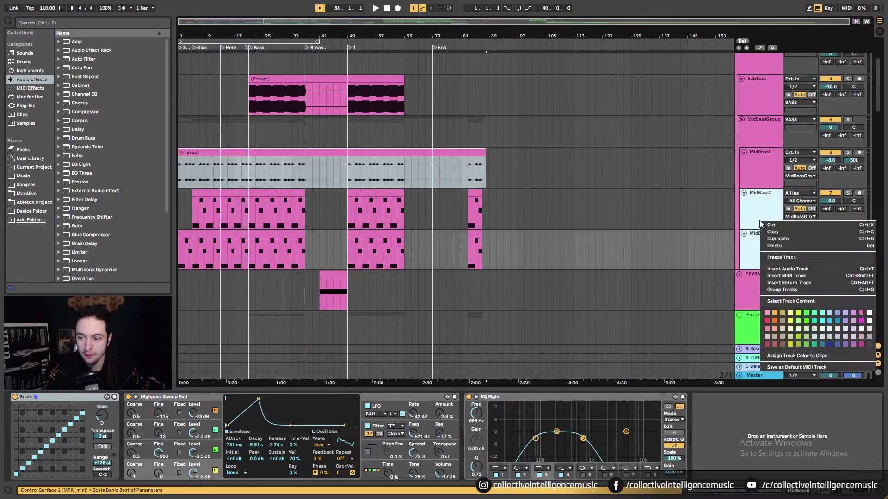
left_click(781, 257)
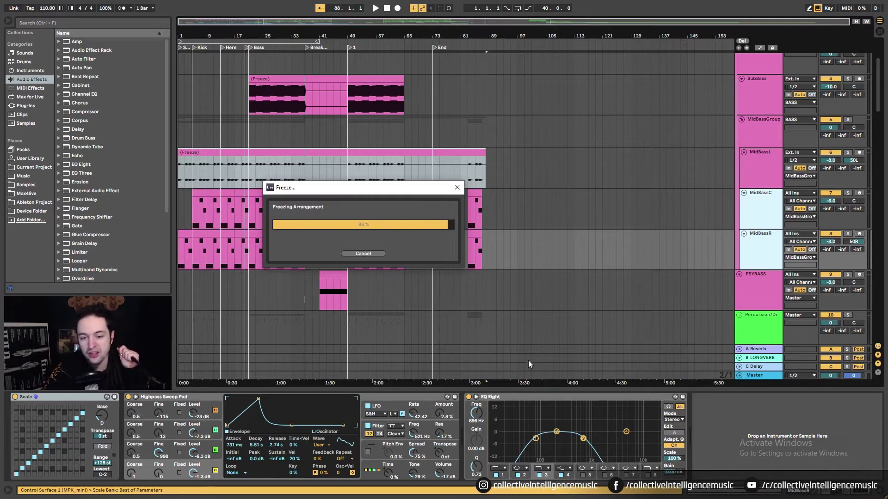
right_click(771, 276)
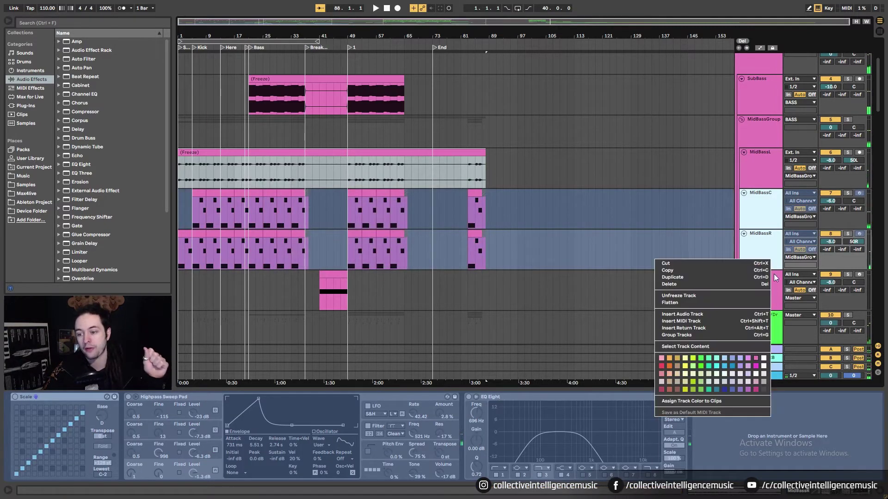
left_click(686, 303)
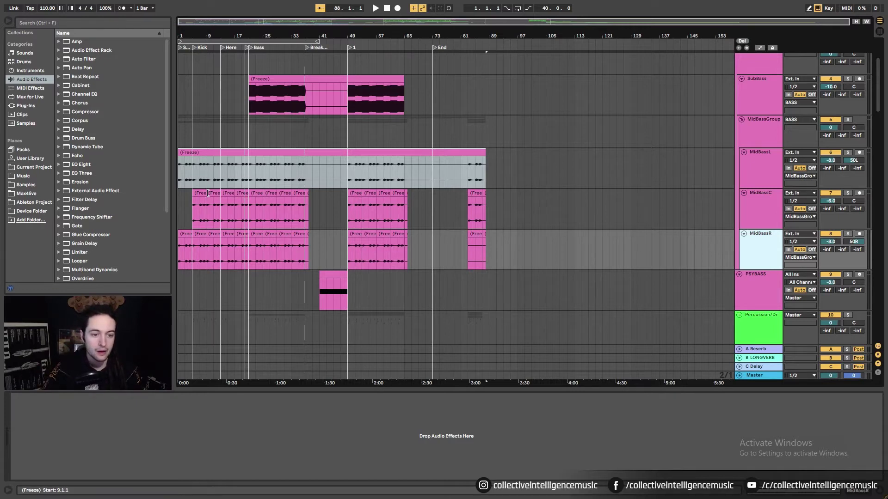
left_click_drag(205, 193, 493, 216)
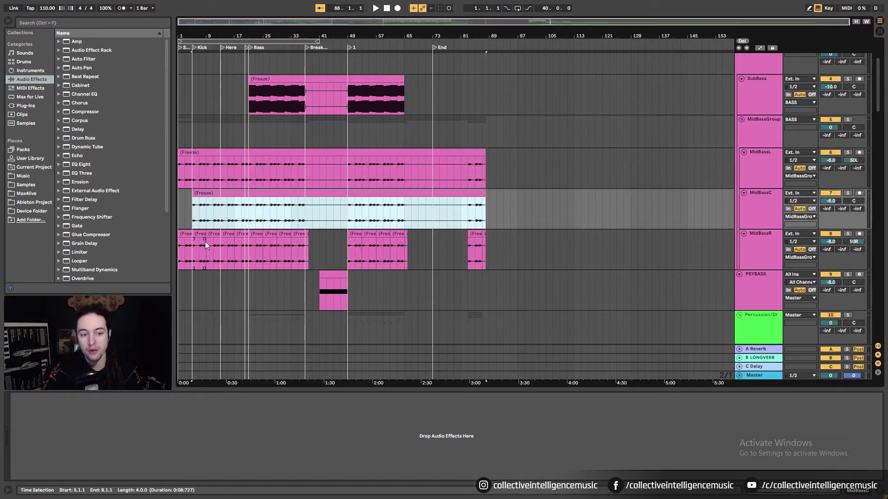
left_click_drag(194, 238, 499, 245)
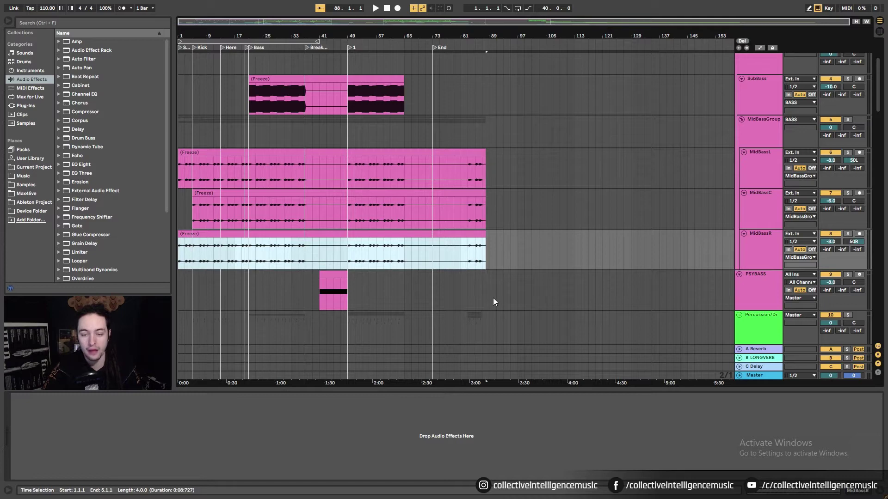
Step: Freeze and flatten the PSYBASS track to audio
scroll(390, 300, "down", 2)
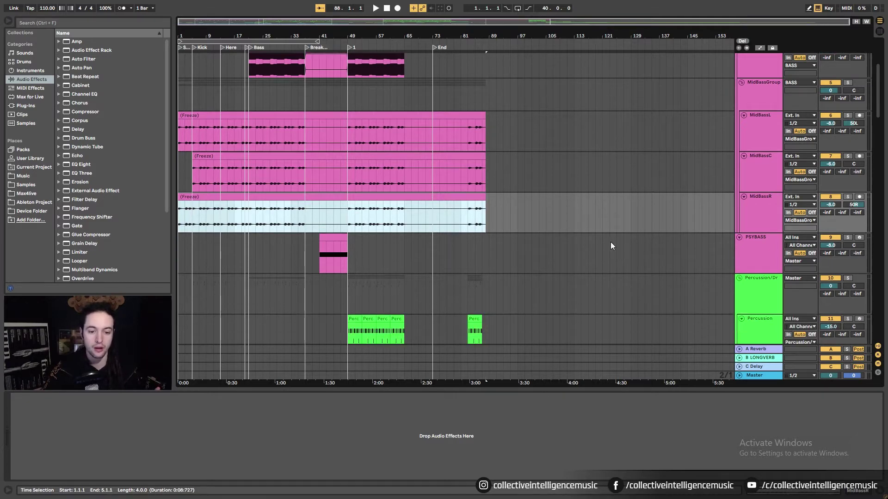
right_click(742, 250)
left_click(771, 315)
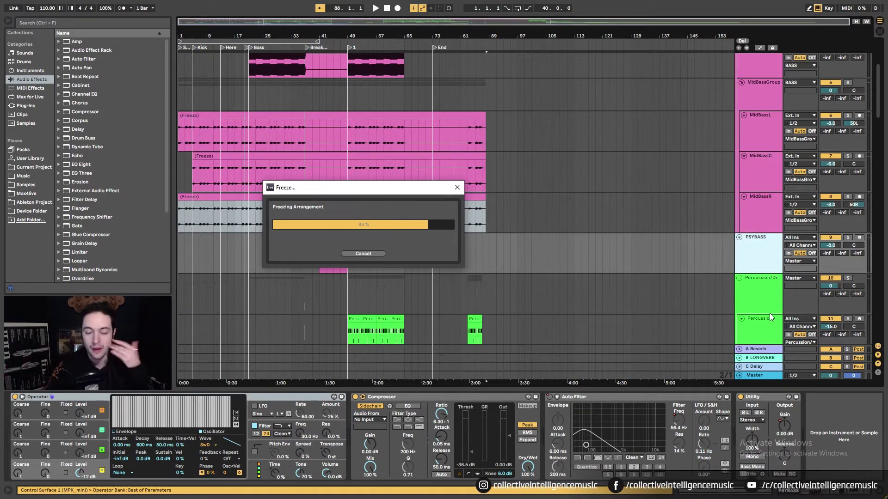
right_click(767, 257)
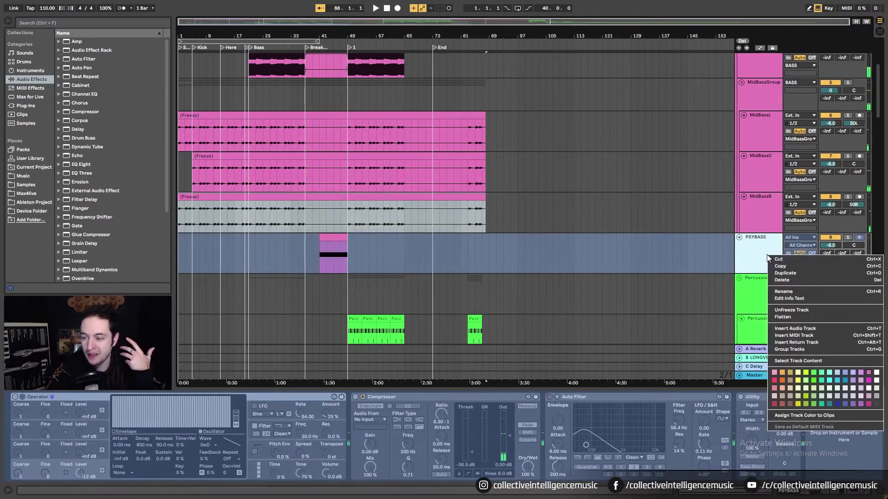
left_click(791, 317)
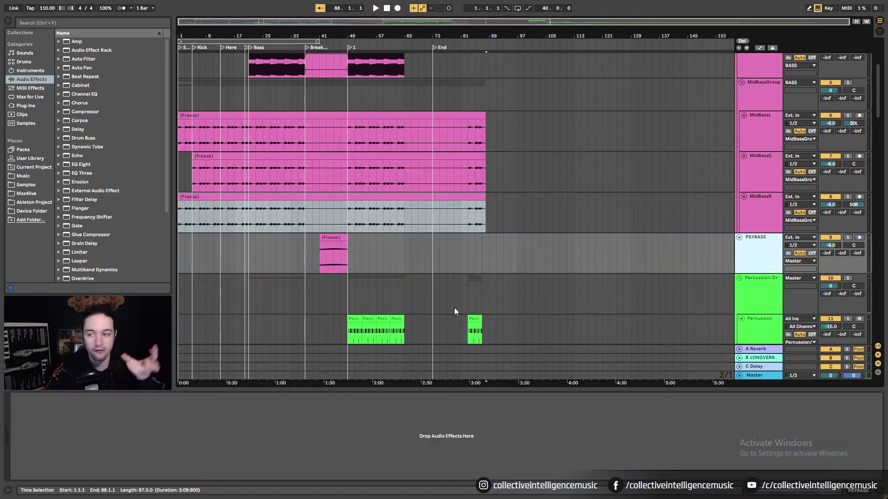
Step: Freeze the Percussion track in the Percussion/Drums group
scroll(419, 294, "down", 3)
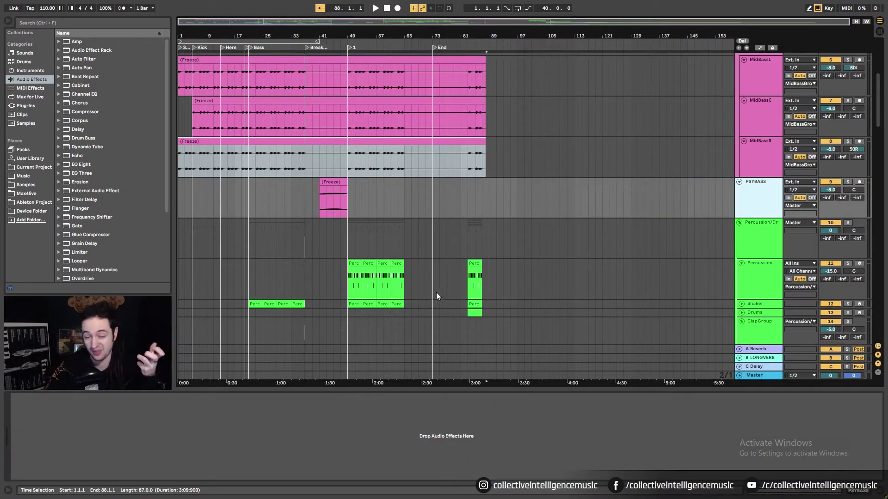
right_click(764, 286)
left_click(792, 343)
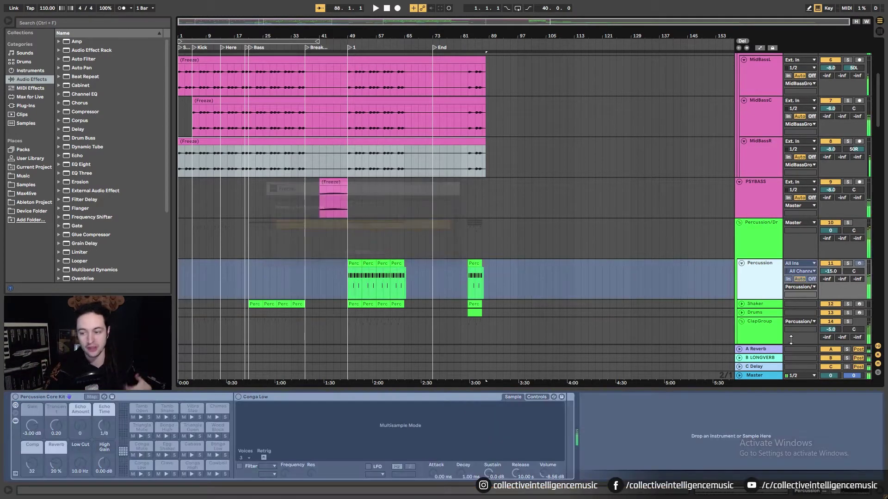
right_click(758, 295)
left_click(782, 358)
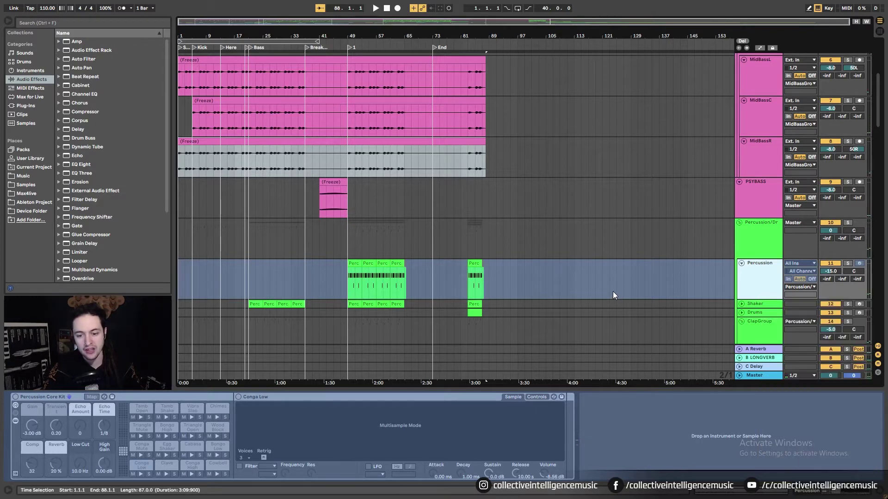
Step: Expand the Shaker and Drums tracks and freeze both together
left_click(742, 258)
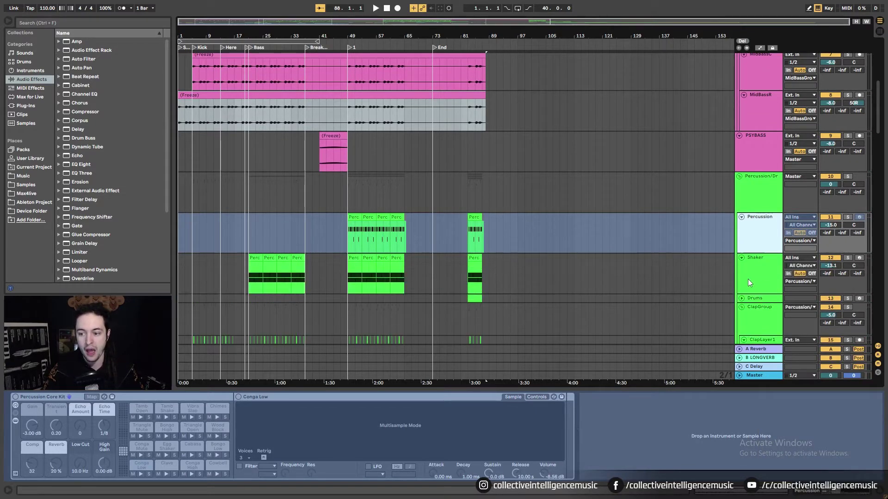
left_click(741, 299)
left_click(762, 264)
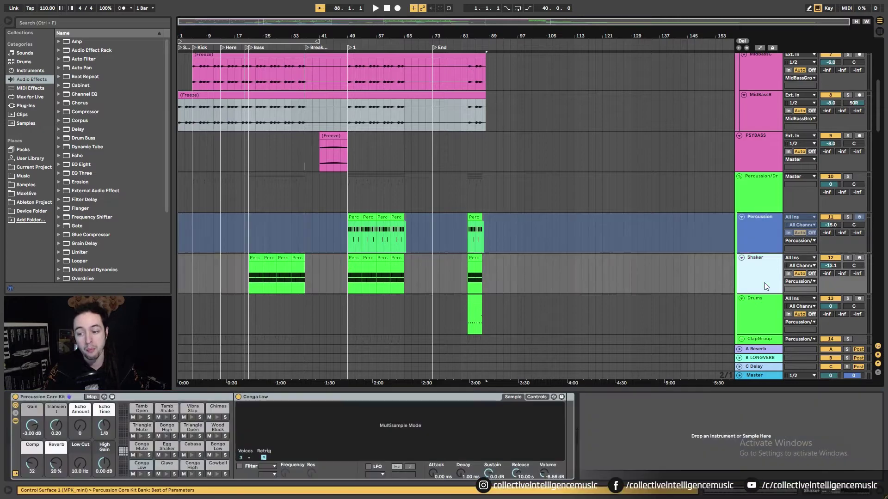
left_click(759, 307)
right_click(784, 321)
left_click(789, 315)
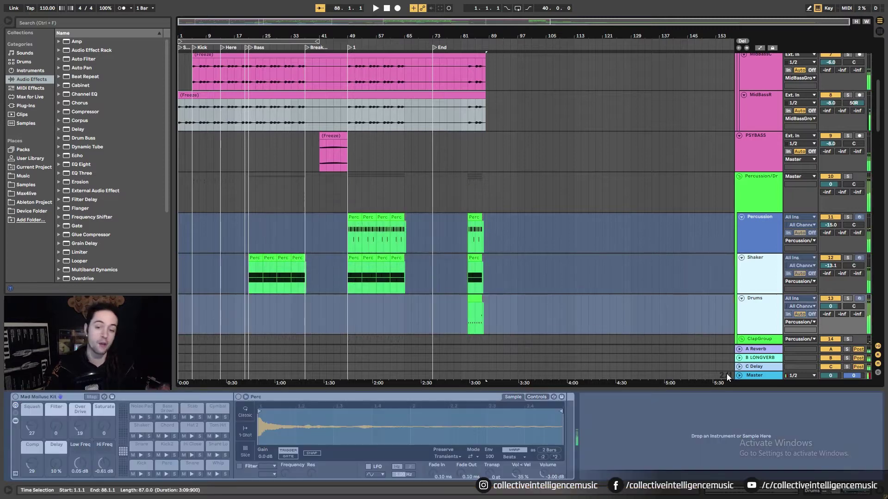
Step: Flatten the frozen Percussion, Shaker and Drums tracks to audio one after another
right_click(765, 225)
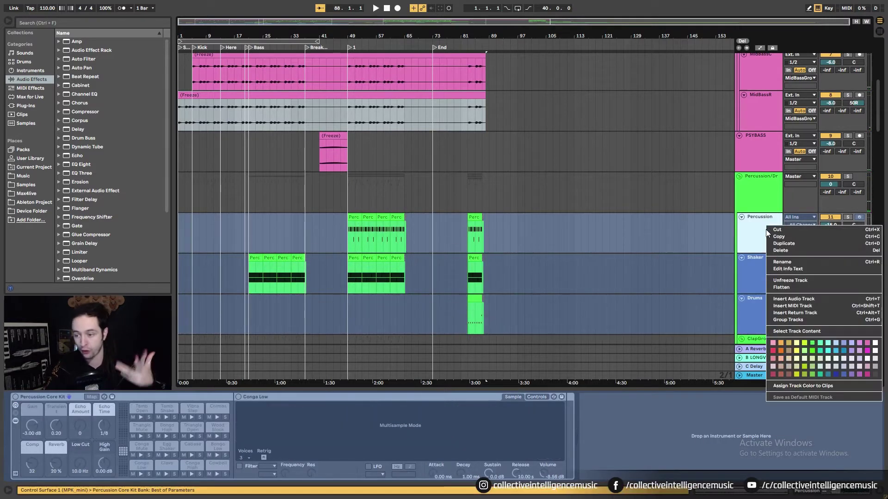
left_click(792, 289)
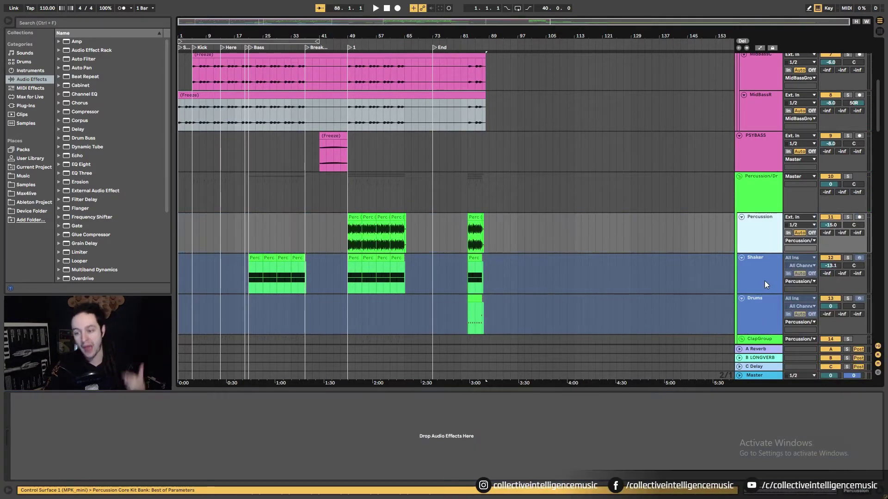
right_click(764, 281)
left_click(785, 343)
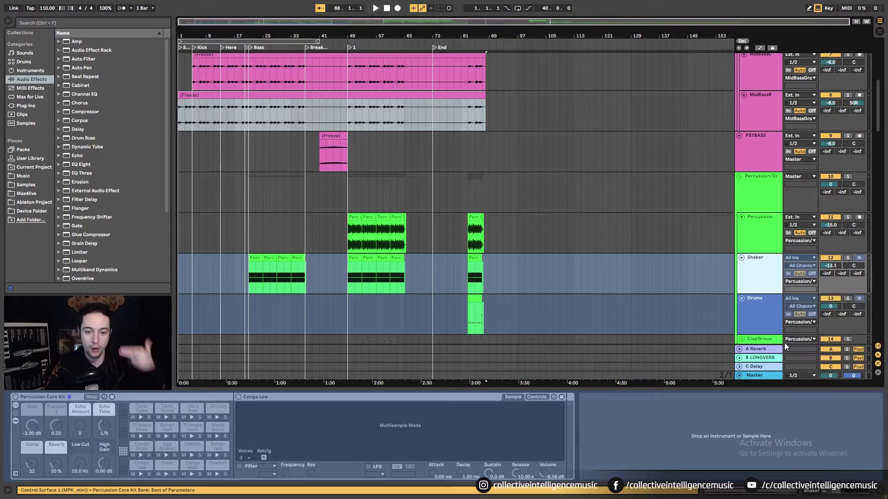
right_click(761, 317)
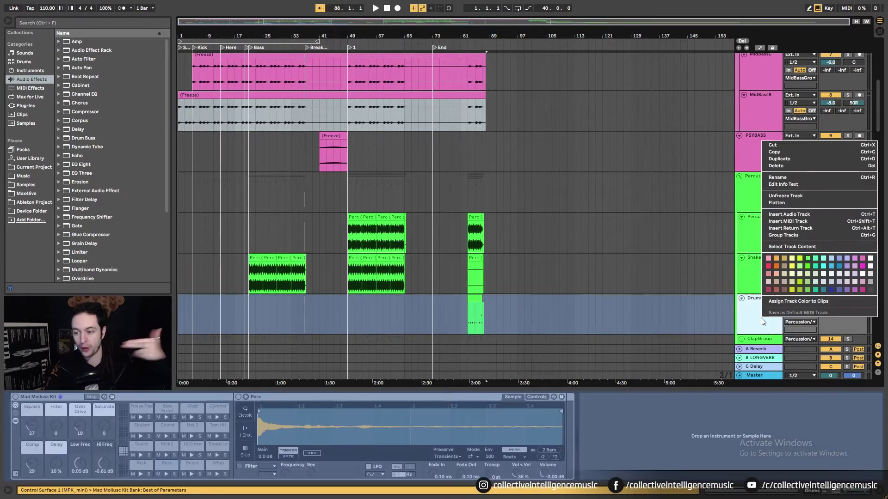
left_click(798, 204)
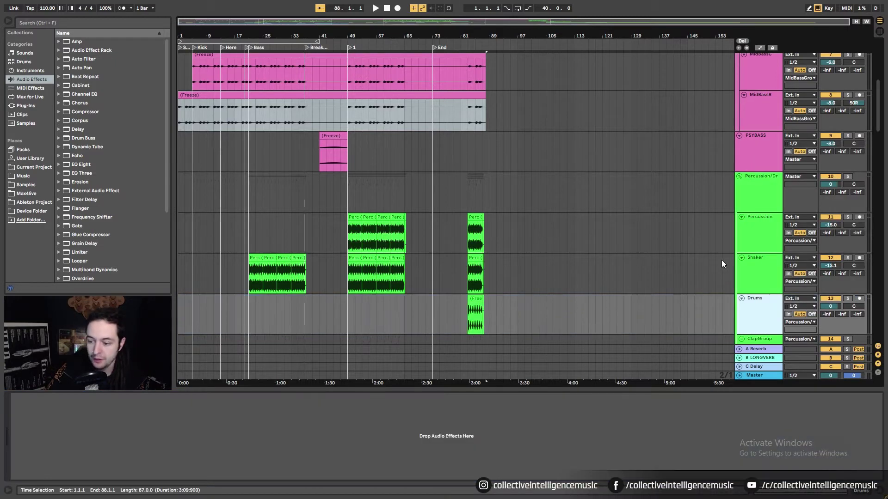
Step: Freeze and flatten the ClapLayer1, ClapLayer2 and RevClap tracks together
scroll(722, 268, "down", 5)
left_click(770, 246)
scroll(749, 290, "down", 3)
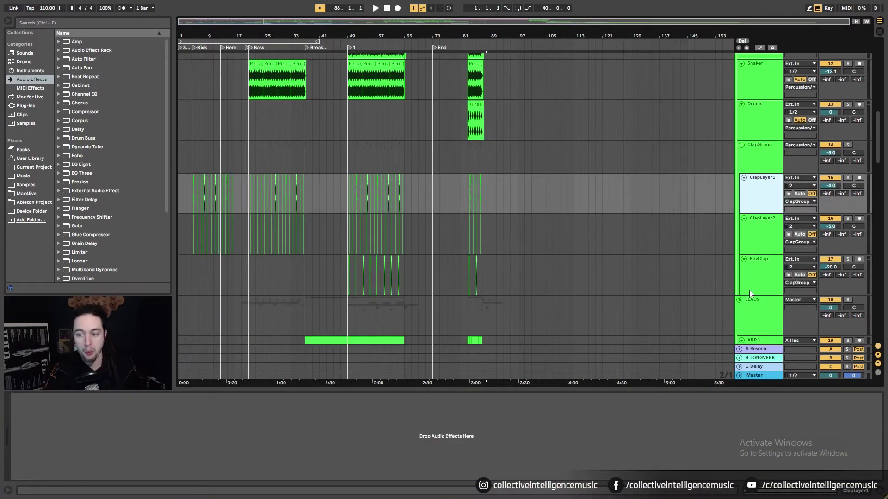
left_click(762, 268, "shift")
right_click(757, 205)
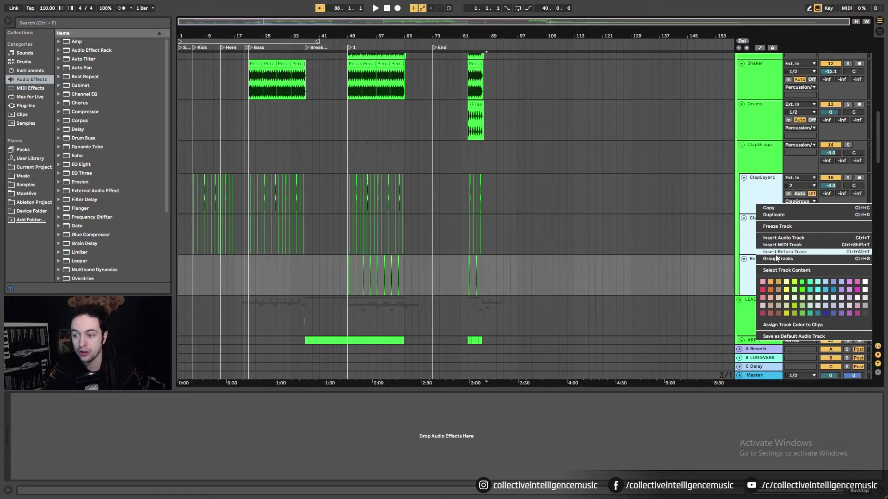
left_click(781, 227)
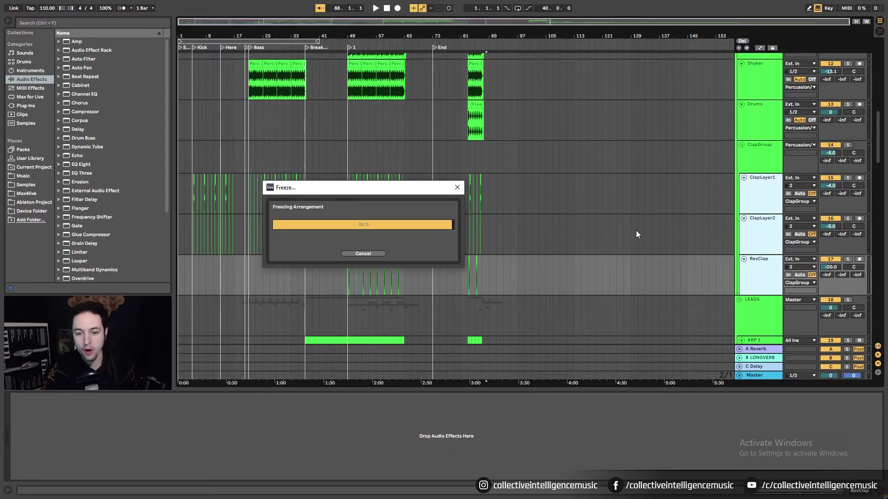
right_click(763, 200)
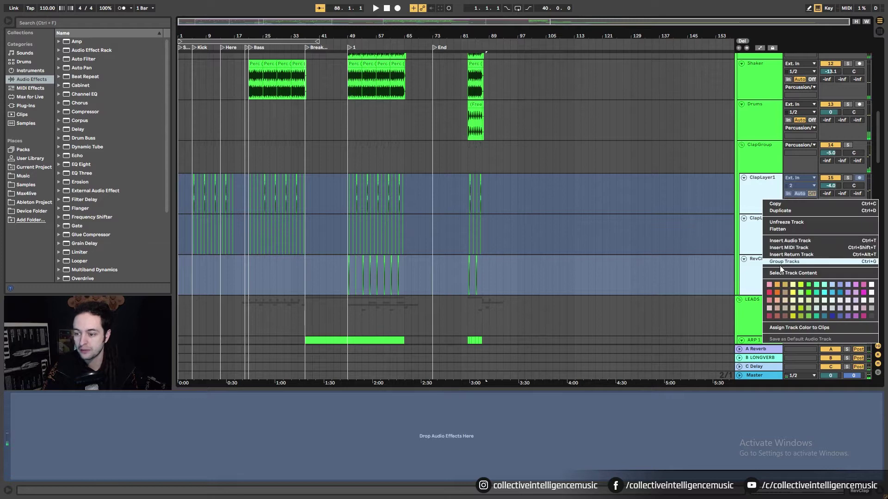
left_click(788, 229)
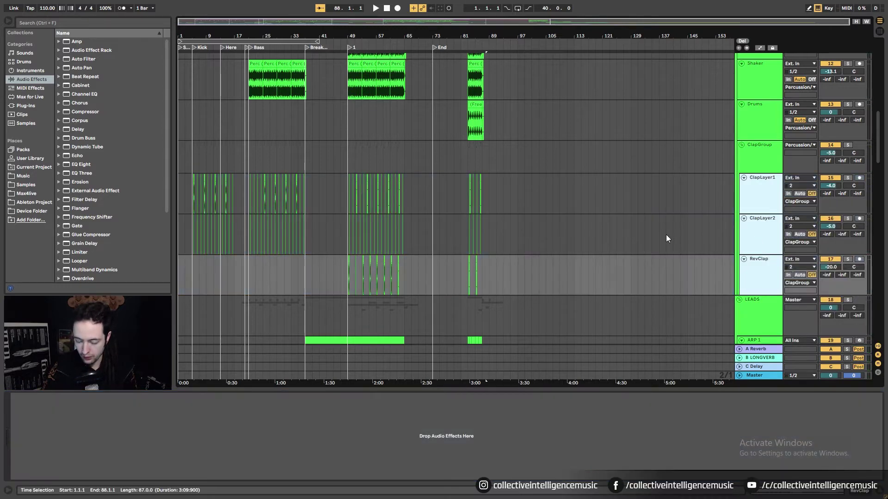
Step: Freeze and flatten the ARP 1 track in the LEADS group to audio
scroll(648, 187, "down", 3)
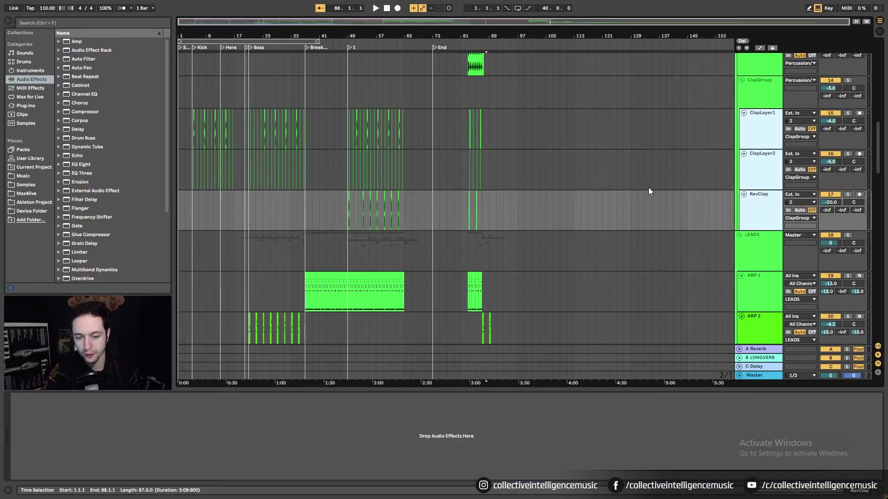
right_click(751, 290)
left_click(768, 347)
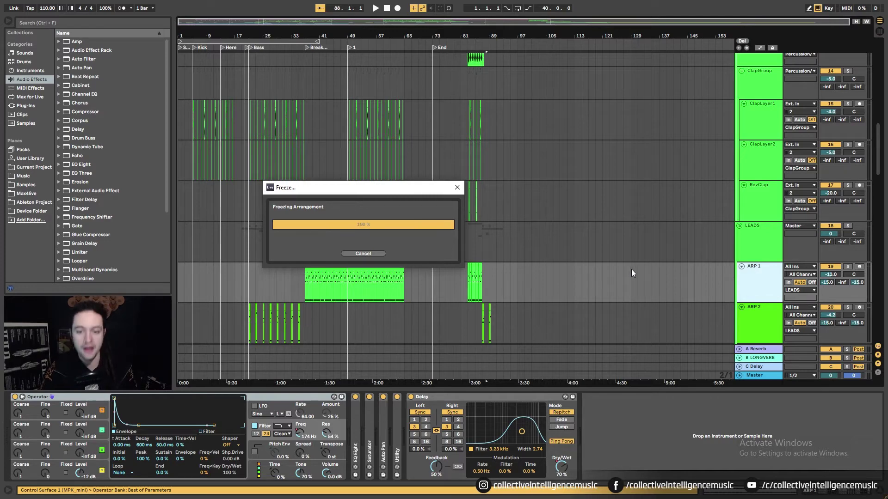
right_click(746, 282)
left_click(774, 343)
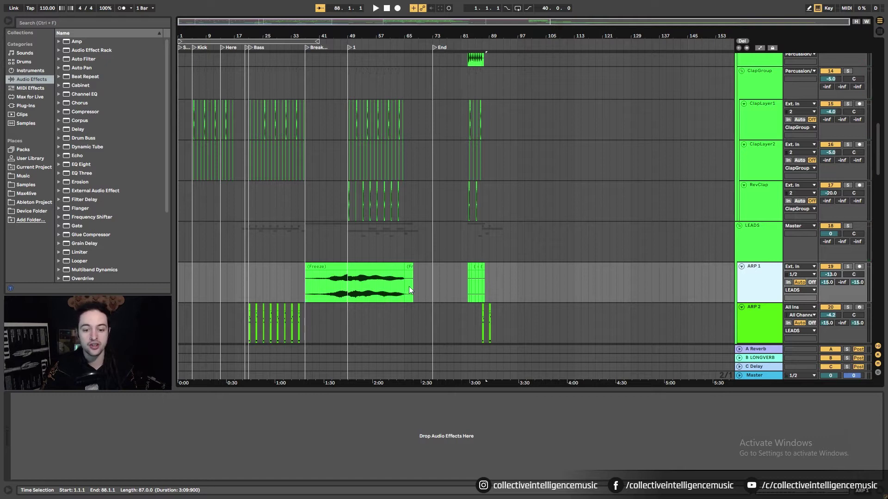
Step: Consolidate ARP 1's main audio through bar 75 and delete its leftover clips between bars 81 and 93
left_click_drag(410, 290, 503, 277)
key("Delete")
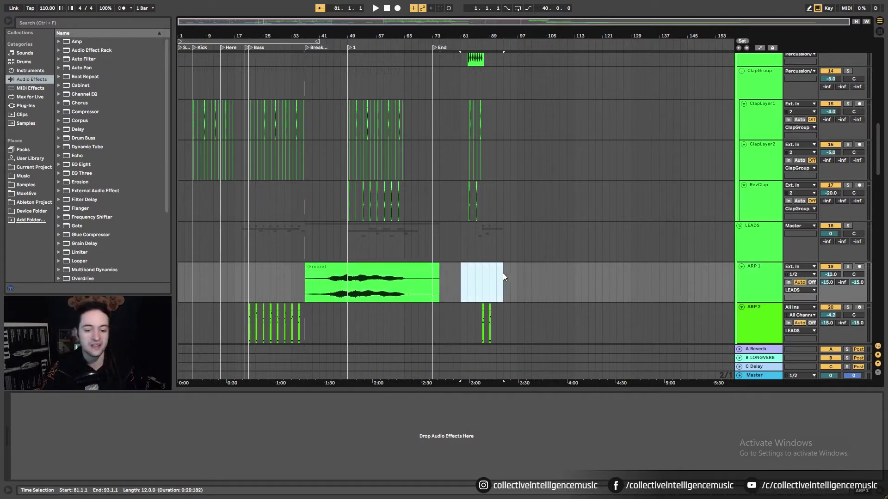
Step: Split the ARP 1 clip at bar 65, delete the part after it, and add a fade-out to the remaining clip's end
scroll(503, 273, "down", 3)
left_click_drag(406, 31, 440, 183)
left_click(429, 235)
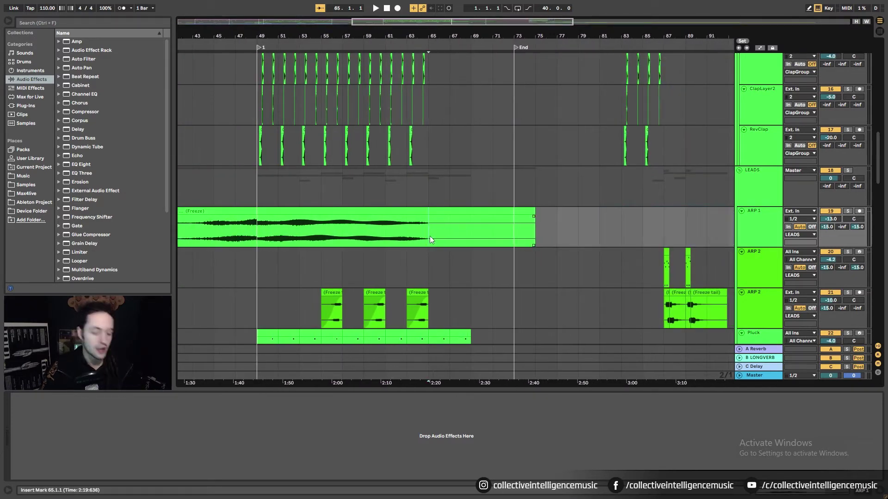
key("ctrl+e")
key("Delete")
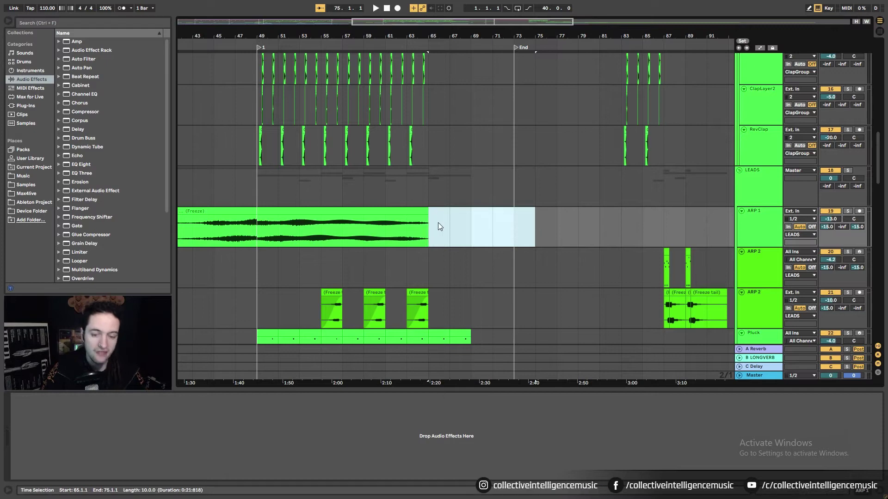
left_click_drag(427, 216, 408, 216)
scroll(409, 243, "down", 3)
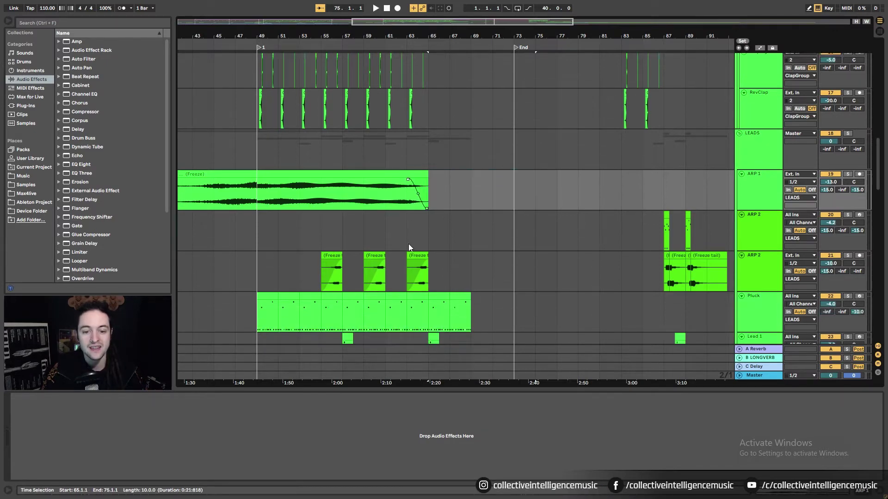
Step: Delete the two leftover MIDI clips after the End marker on the first ARP 2 track
scroll(402, 155, "down", 5)
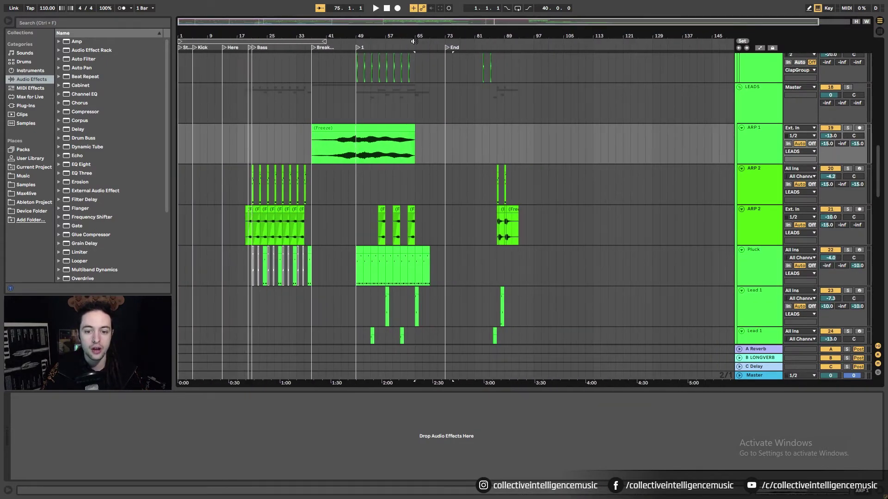
left_click(772, 181)
left_click_drag(490, 187, 540, 185)
left_click_drag(478, 184, 534, 187)
Step: Freeze and flatten both ARP 2 tracks, the Pluck track and both Lead 1 tracks together
right_click(752, 198)
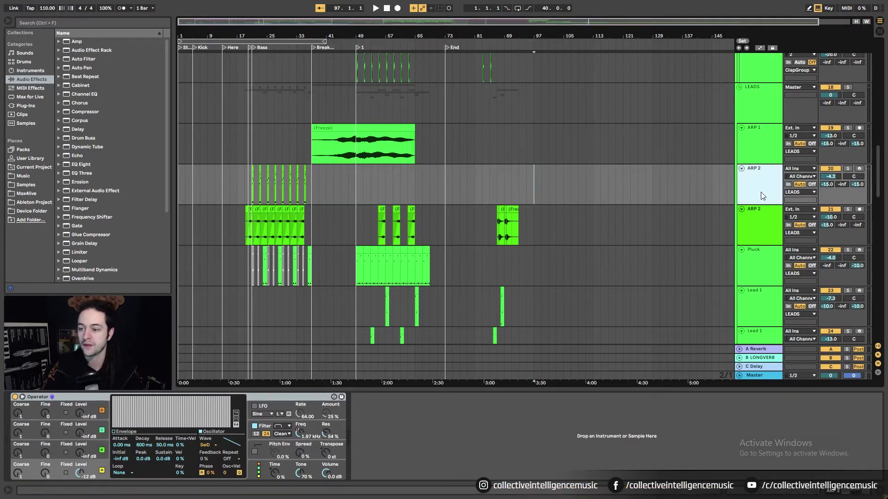
left_click(736, 231)
scroll(761, 272, "down", 3)
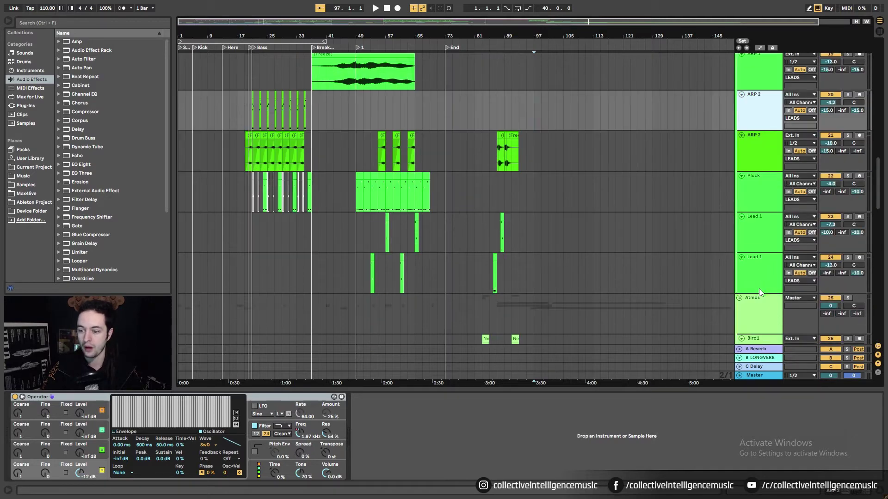
left_click(757, 260)
scroll(757, 259, "up", 2)
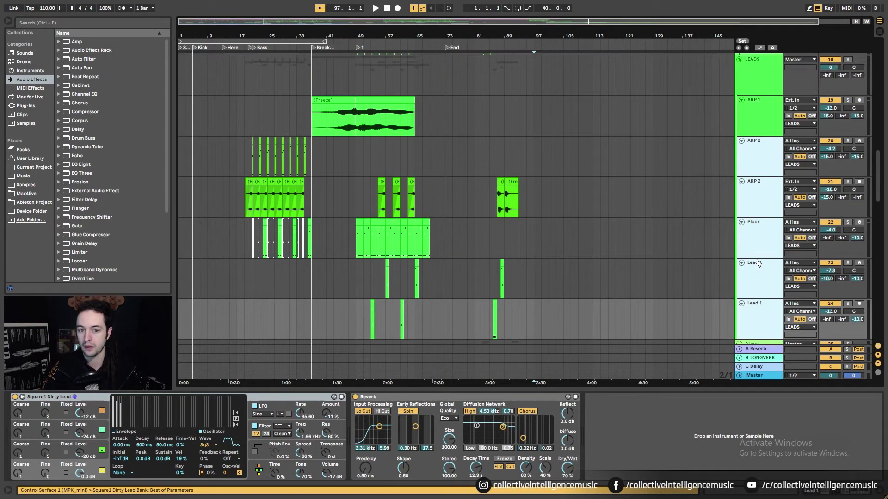
right_click(754, 165)
left_click(777, 200)
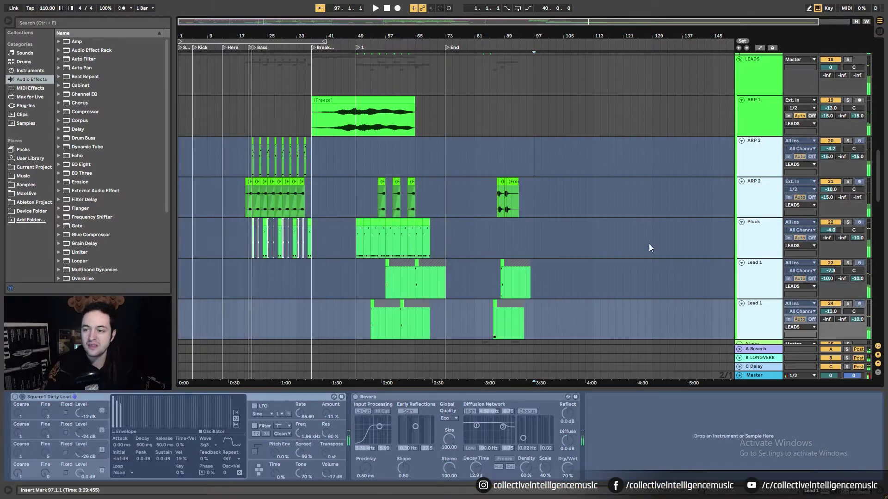
right_click(757, 160)
left_click(769, 203)
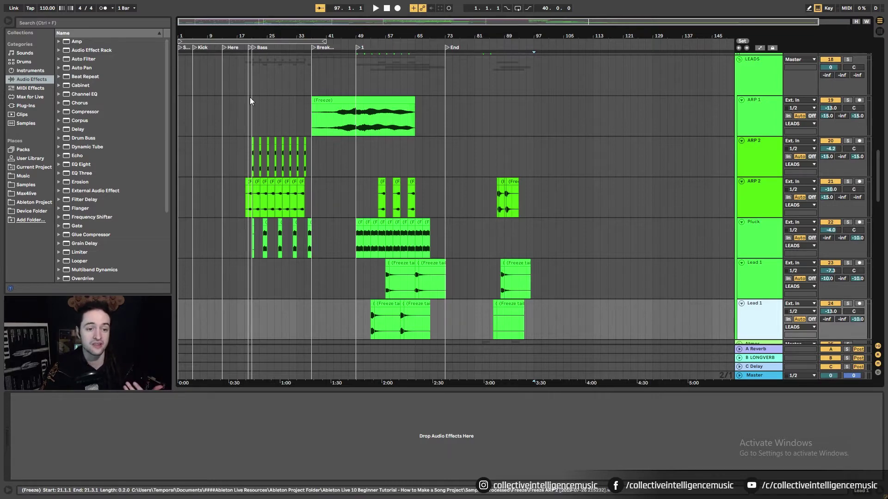
Step: Consolidate the first ARP 2 track's short audio clips from bar 21 to 35 into a single clip
scroll(259, 105, "up", 5)
left_click_drag(261, 146, 436, 153)
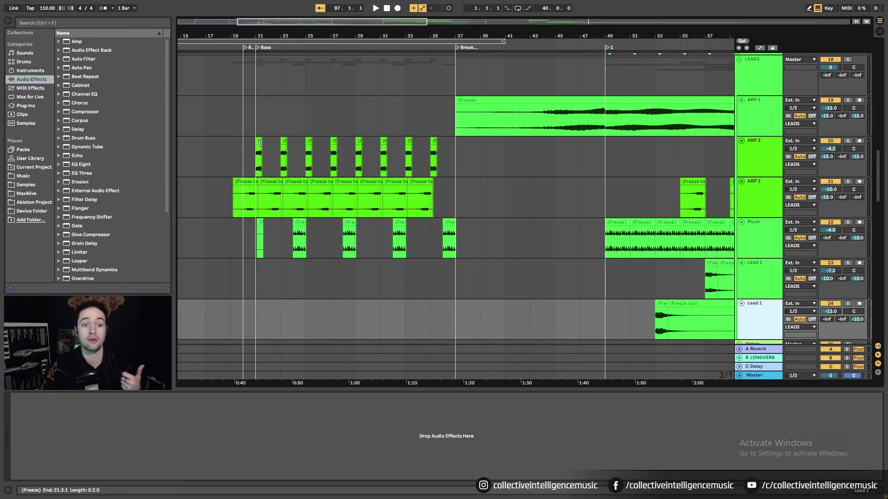
key("ctrl+j")
Step: Consolidate the second ARP 2 track's clips up to bar 79 into one clip and delete its leftover clips between bars 85 and 97
scroll(329, 173, "down", 3)
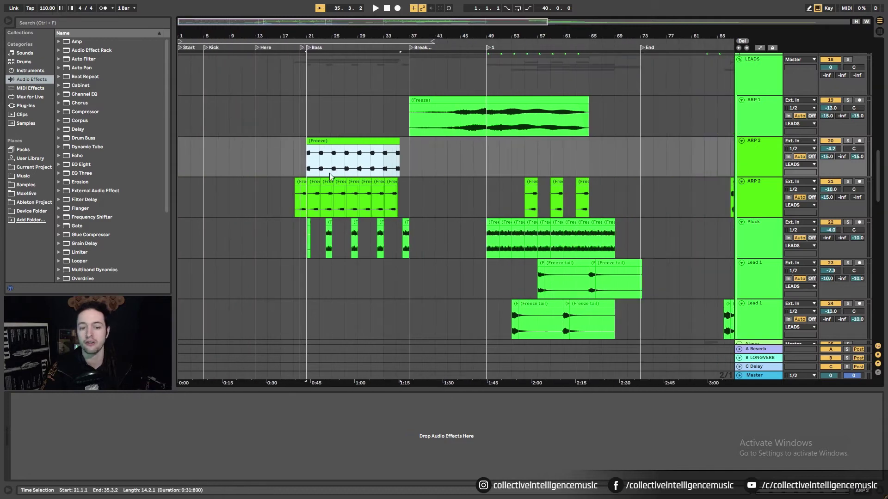
left_click_drag(298, 199, 655, 199)
key("ctrl+j")
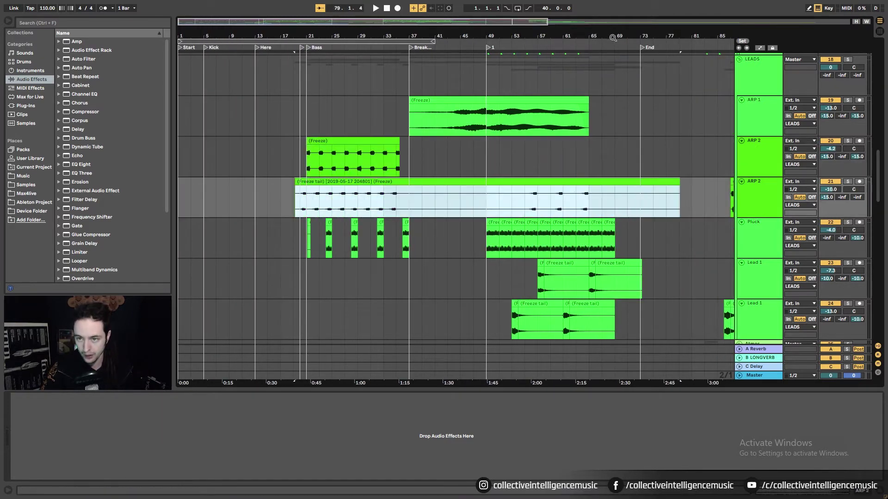
scroll(501, 186, "down", 2)
left_click_drag(500, 186, 552, 199)
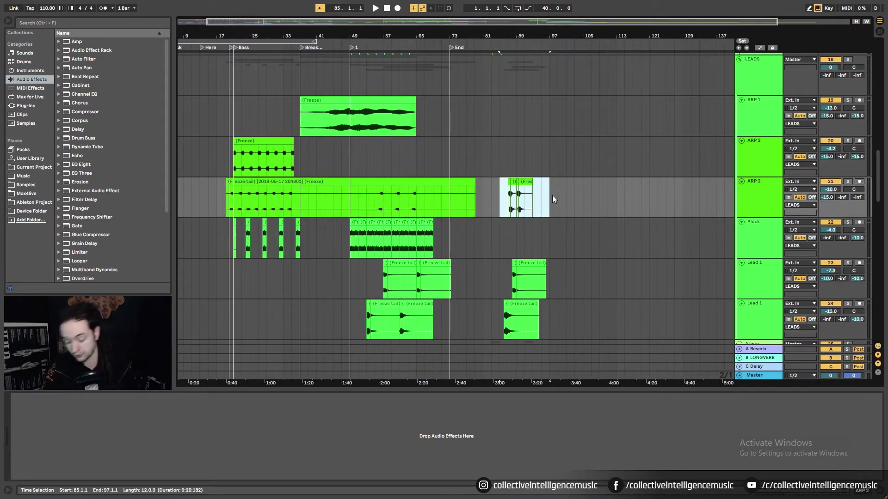
key("Delete")
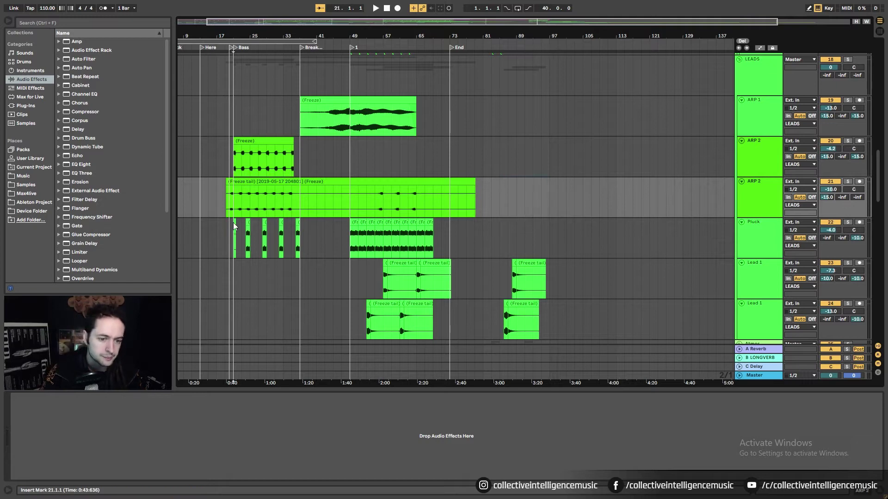
Step: Remove the short Pluck clip at bar 21 and consolidate the track's remaining clips up to bar 69 into one clip
left_click_drag(233, 223, 433, 233)
key("ctrl+j")
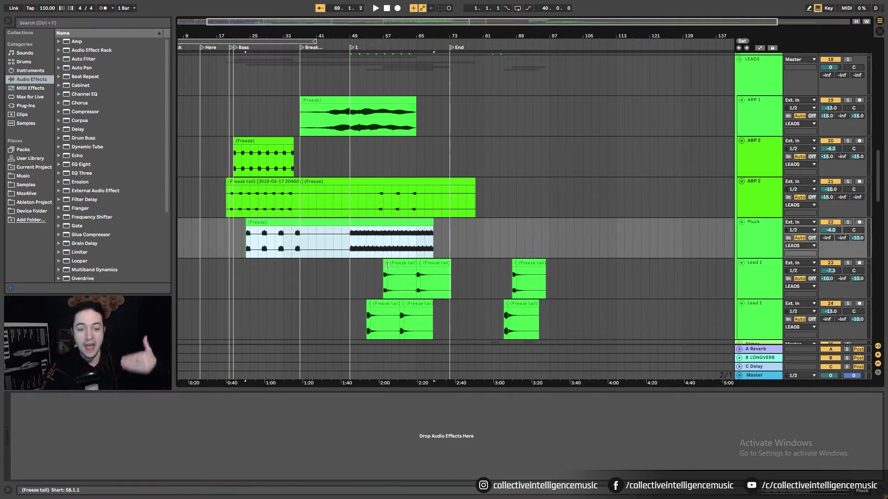
Step: Consolidate the clips on each Lead 1 track into a single clip and trim both to end at bar 81
left_click_drag(387, 272, 543, 275)
key("ctrl+j")
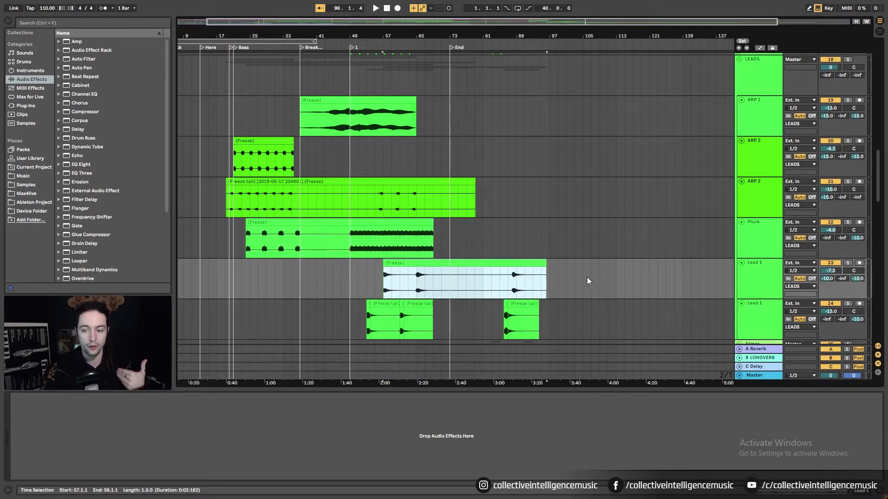
scroll(531, 278, "down", 2)
left_click_drag(368, 278, 480, 282)
key("ctrl+j")
left_click_drag(534, 245, 482, 245)
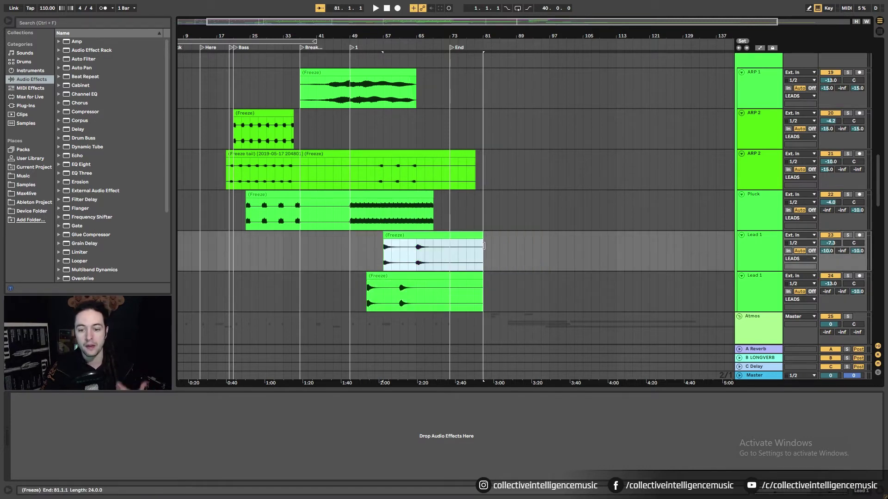
Step: Delete the leftover bird, Water Drop and Tui song clips after bar 81 across the Atmos group's tracks
scroll(487, 263, "down", 4)
scroll(489, 266, "down", 2)
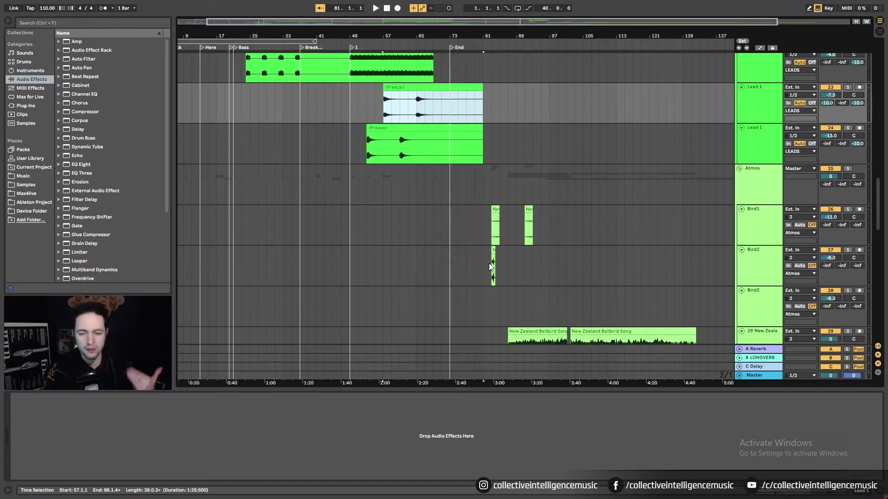
scroll(486, 251, "down", 3)
left_click_drag(489, 184, 678, 323)
scroll(678, 322, "down", 5)
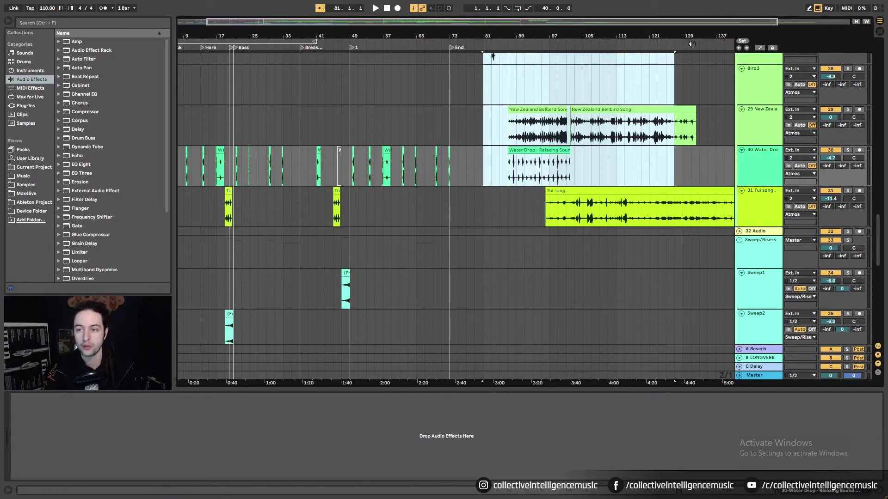
left_click_drag(696, 39, 696, 35)
left_click_drag(639, 36, 644, 28)
left_click_drag(712, 264, 713, 308)
key("Delete")
left_click(538, 259)
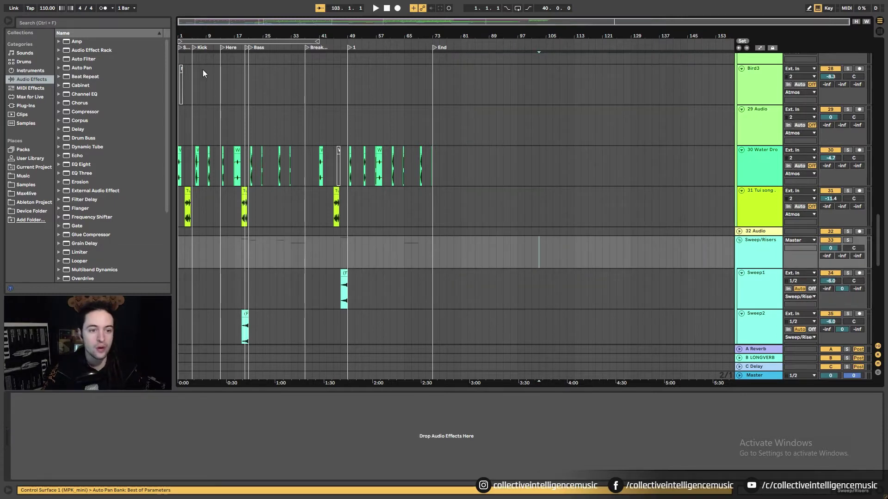
Step: Delete the Bird1, Bird2, Bird3 and 29 Audio tracks from the Atmos group
scroll(236, 200, "up", 6)
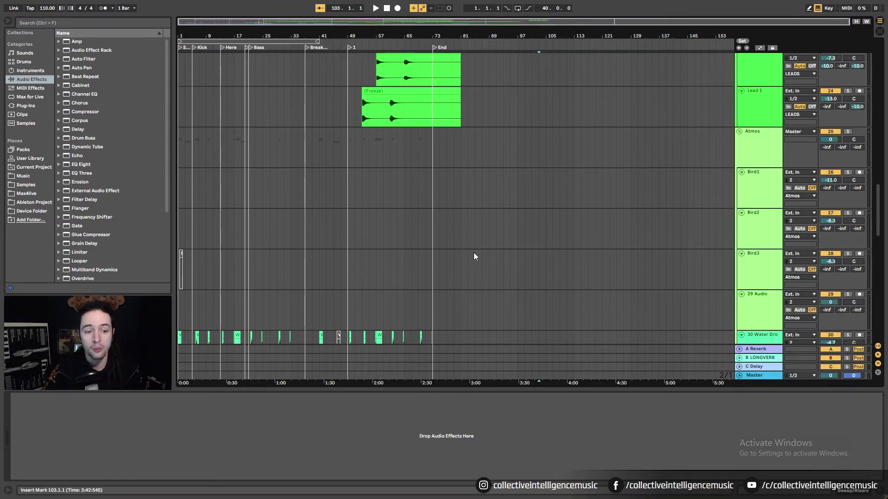
left_click(750, 193)
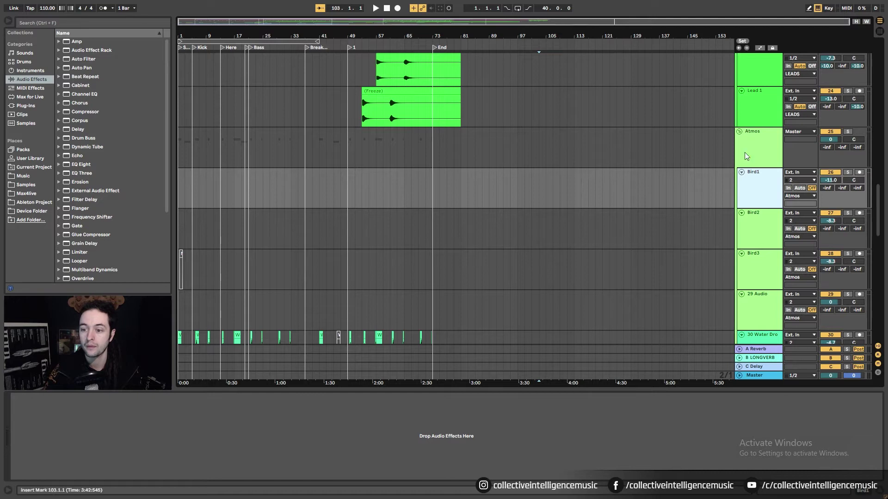
left_click(765, 231, "shift")
left_click(762, 271, "shift")
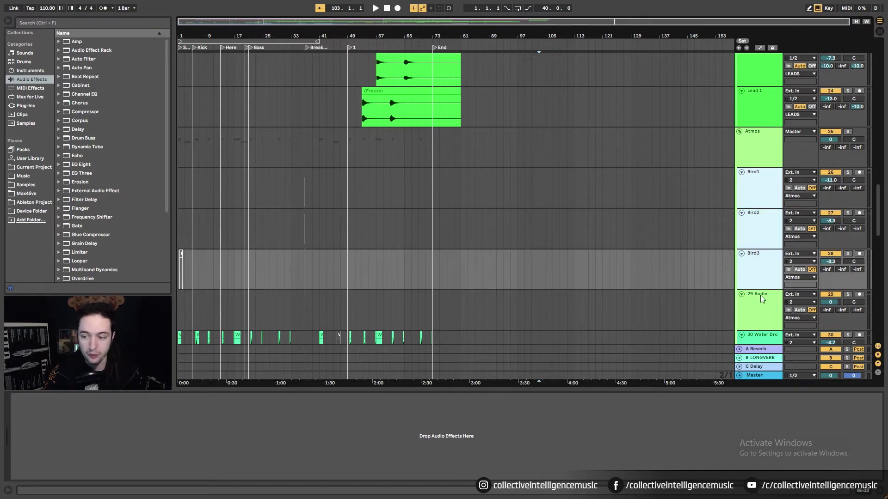
left_click(760, 296, "shift")
left_click(761, 206, "ctrl")
left_click(761, 207, "ctrl")
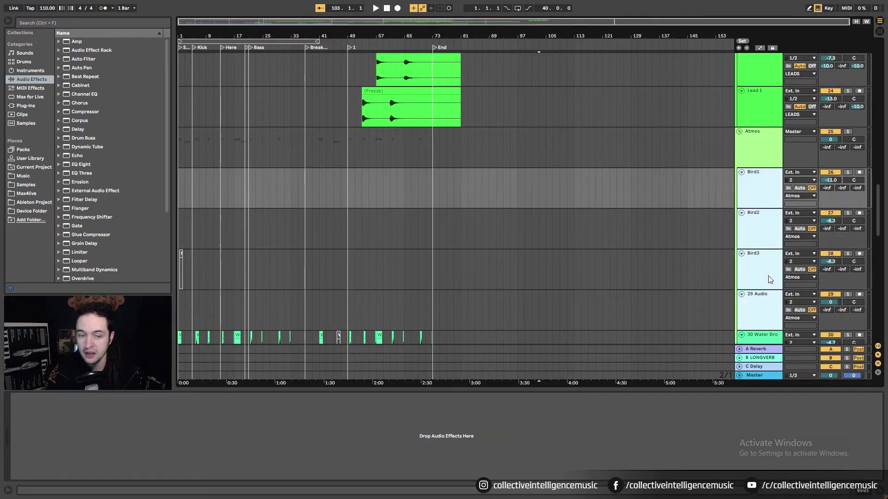
key("Delete")
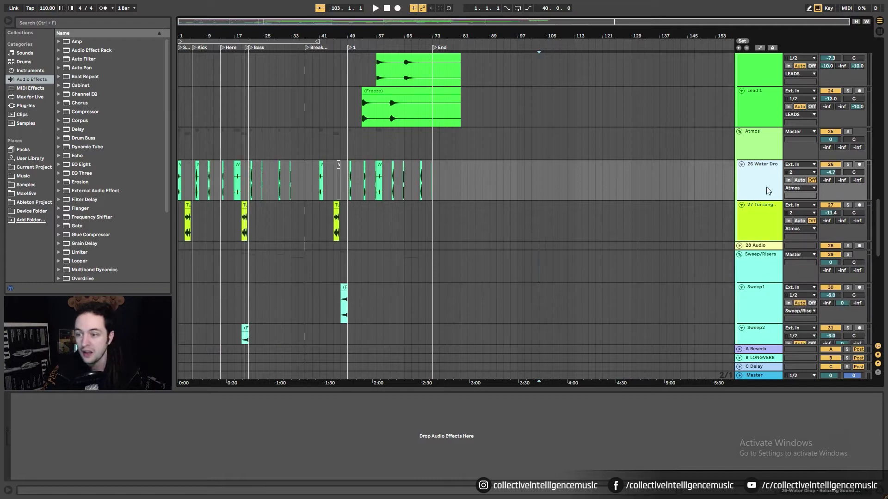
Step: Delete the deactivated clip at bar 46 on the Water Drop track
left_click(765, 222)
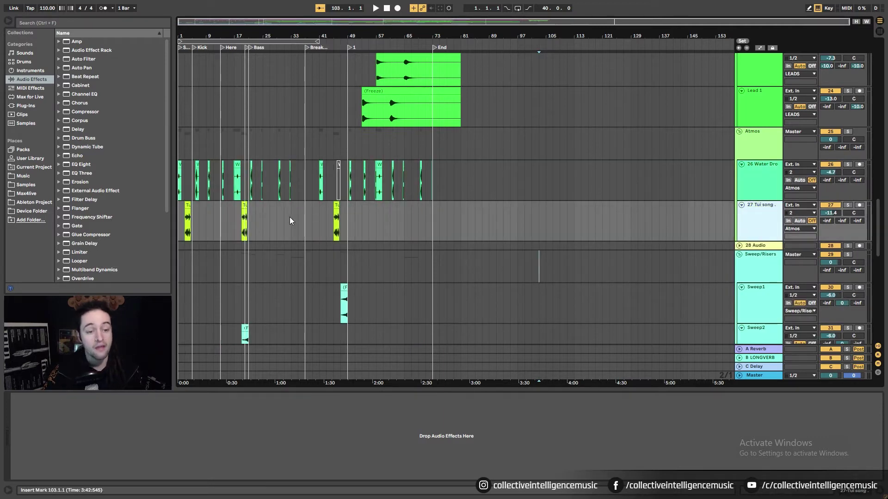
key("Up")
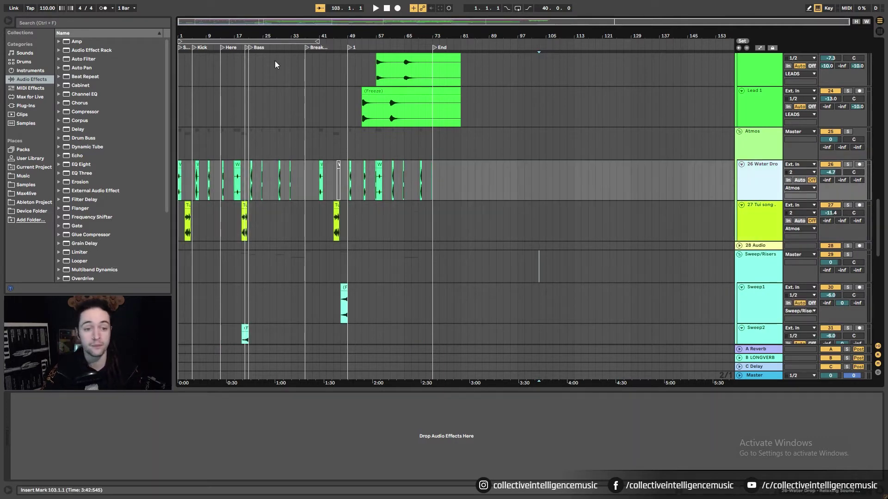
left_click(340, 166)
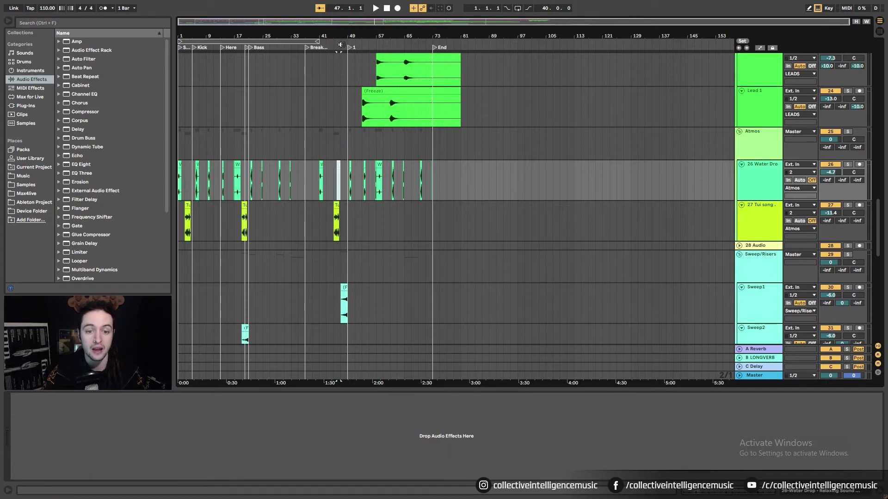
left_click_drag(341, 33, 347, 33)
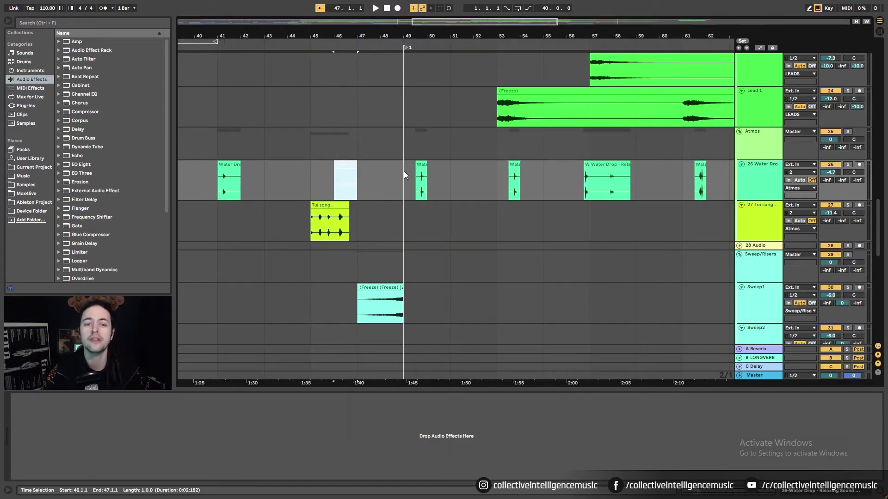
double_click(365, 33)
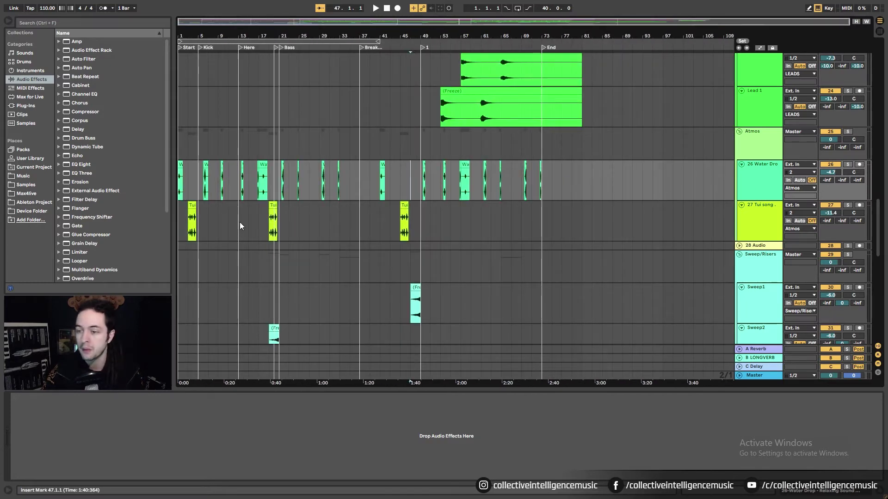
Step: Freeze the Water Drop track and the Tui song track
mouse_move(263, 35)
left_mouse_down()
mouse_move(260, 93)
mouse_move(261, 46)
left_mouse_up()
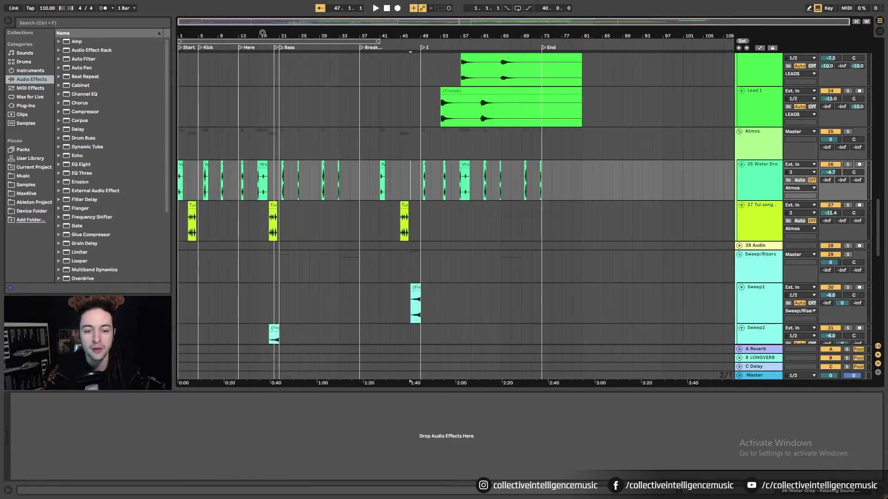
right_click(745, 195)
left_click(780, 249)
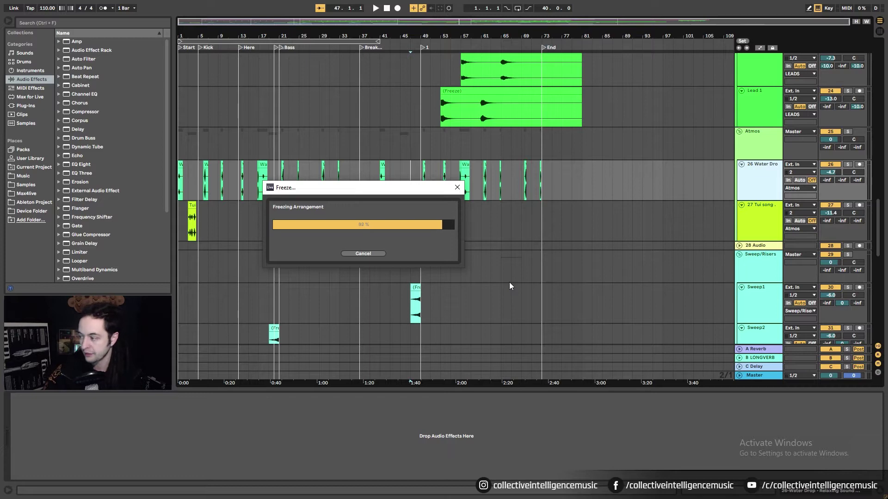
right_click(771, 220)
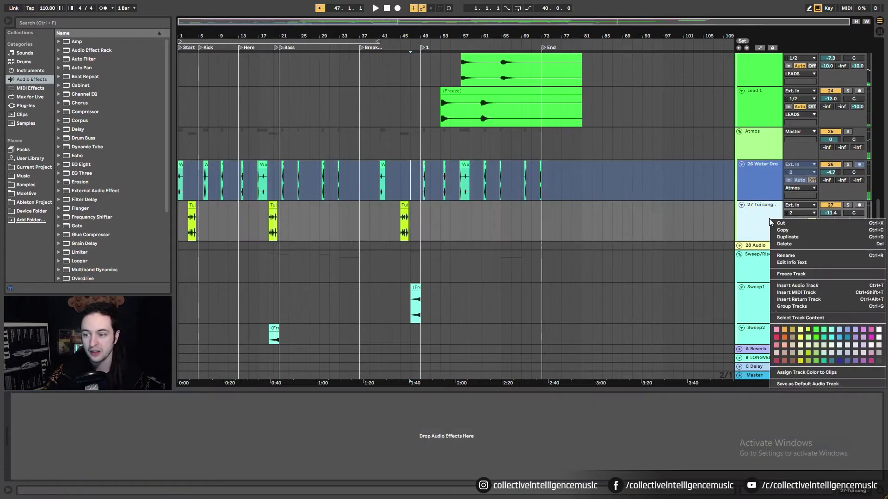
left_click(832, 274)
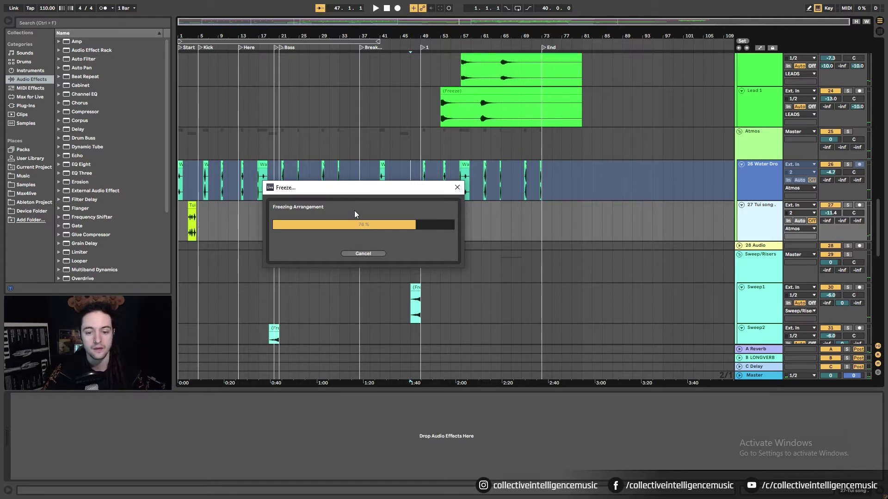
Step: Unfold the empty 28 Audio track below the Atmos group and delete it
left_click(739, 246)
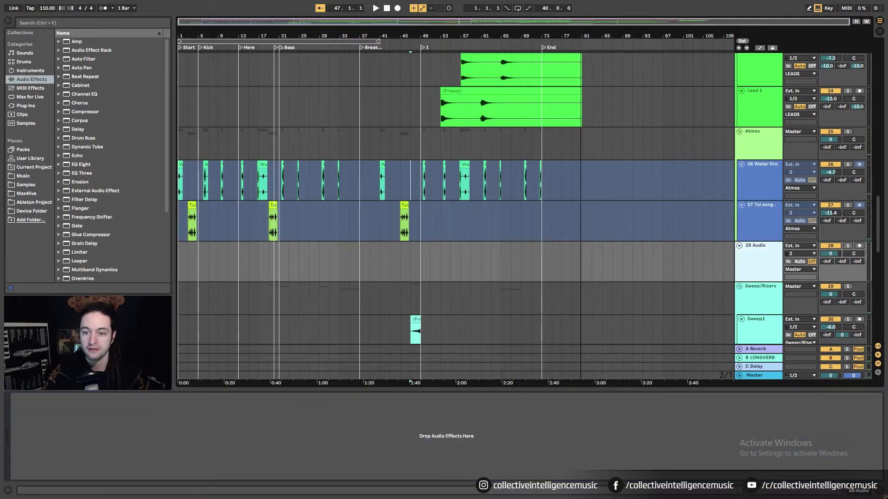
key("Delete")
scroll(650, 265, "down", 5)
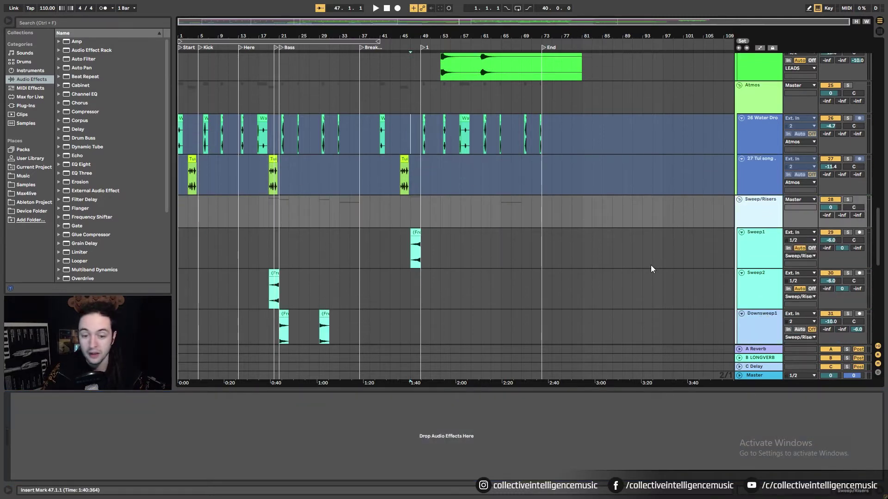
Step: Delete the Creeper track with its deactivated clips from the Sweep/Risers group
left_click(749, 202)
left_click(764, 221)
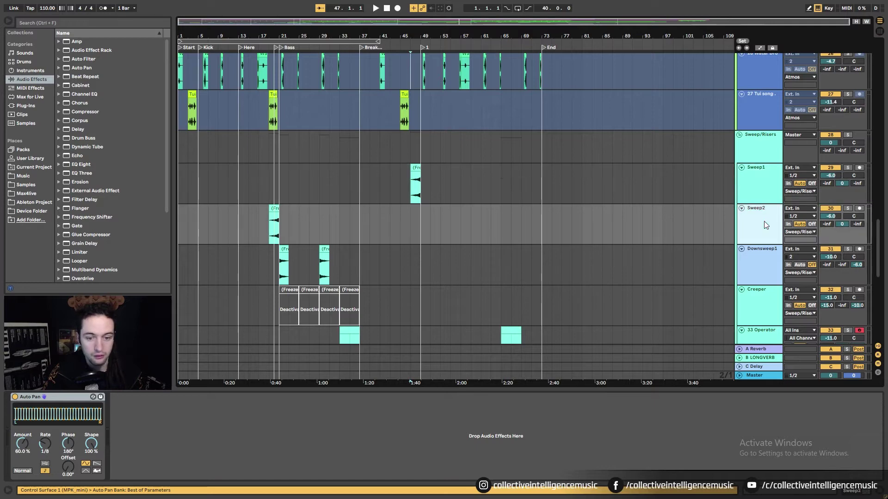
left_click(752, 260)
scroll(751, 291, "down", 3)
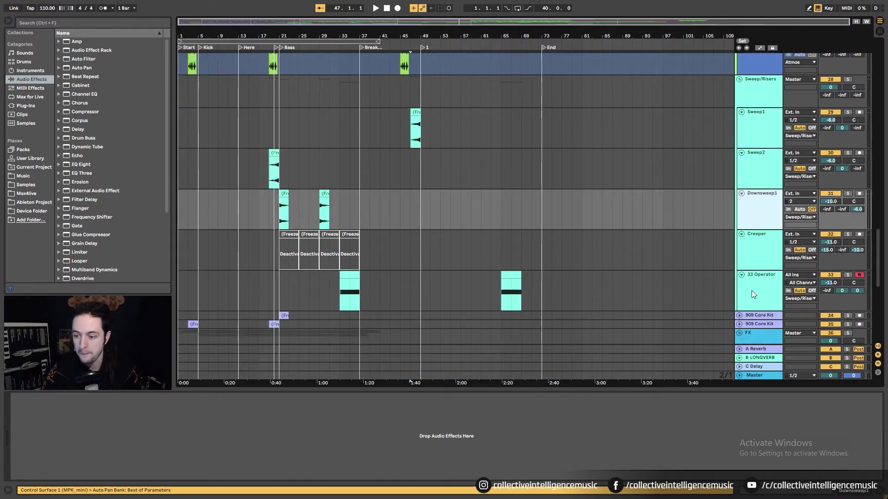
left_click(763, 248)
key("Delete")
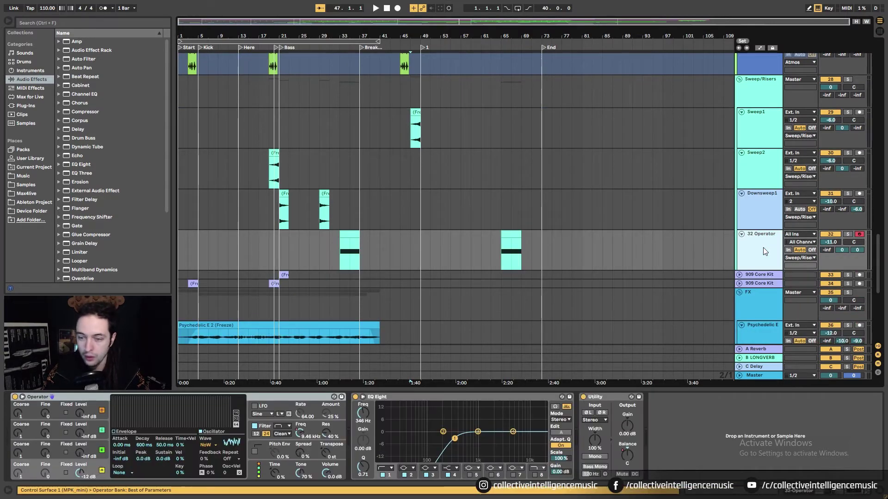
Step: Freeze and flatten the Sweep1, Sweep2, Downsweep1 and Operator tracks together and collapse the Sweep/Risers group
left_click(758, 125, "shift")
right_click(758, 124)
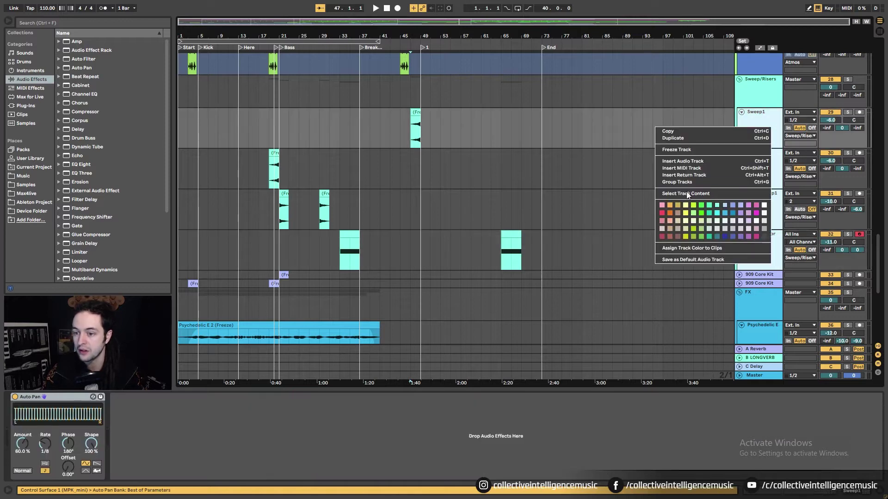
left_click(681, 150)
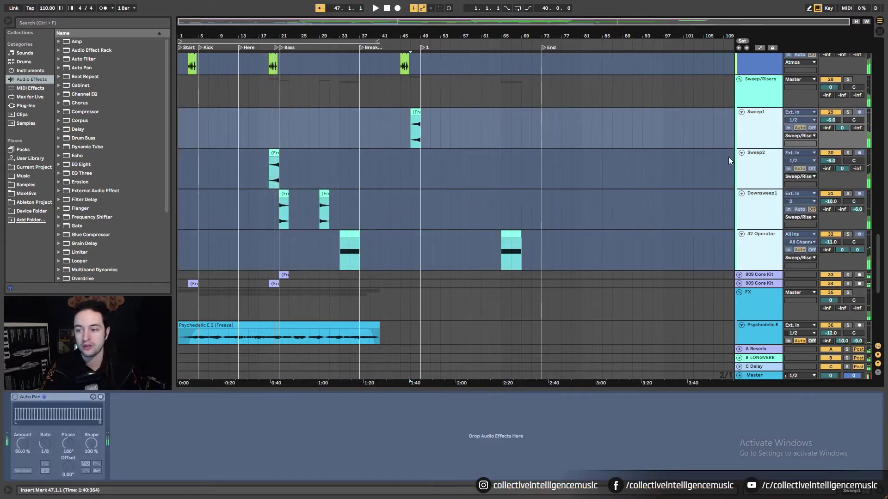
right_click(750, 134)
left_click(768, 162)
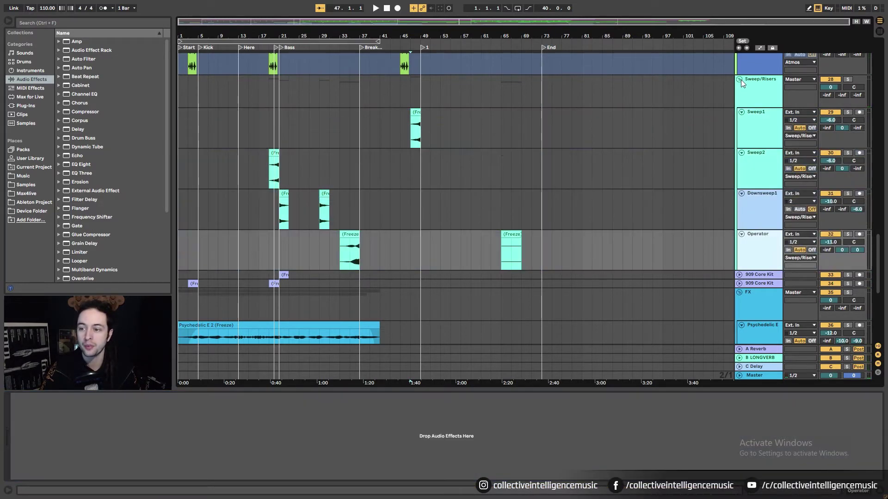
left_click(739, 79)
Step: Unfold both 909 Core Kit tracks and freeze them together
left_click(739, 88)
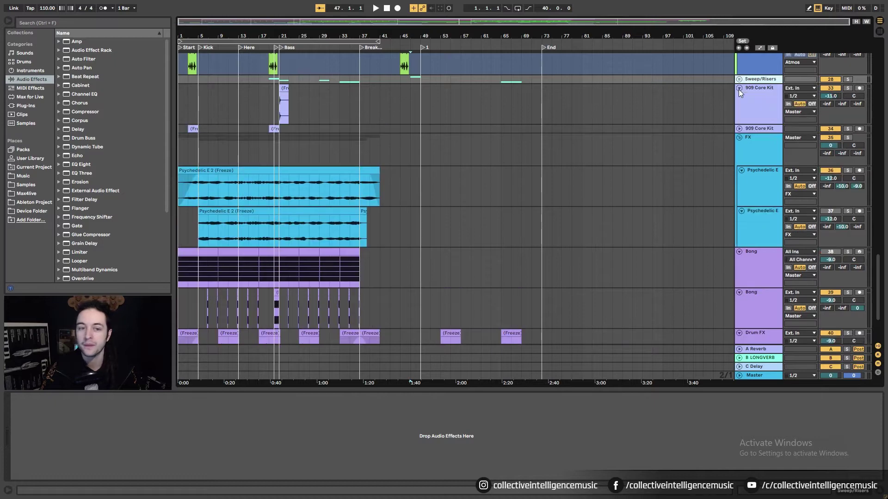
left_click(738, 129)
left_click(755, 134)
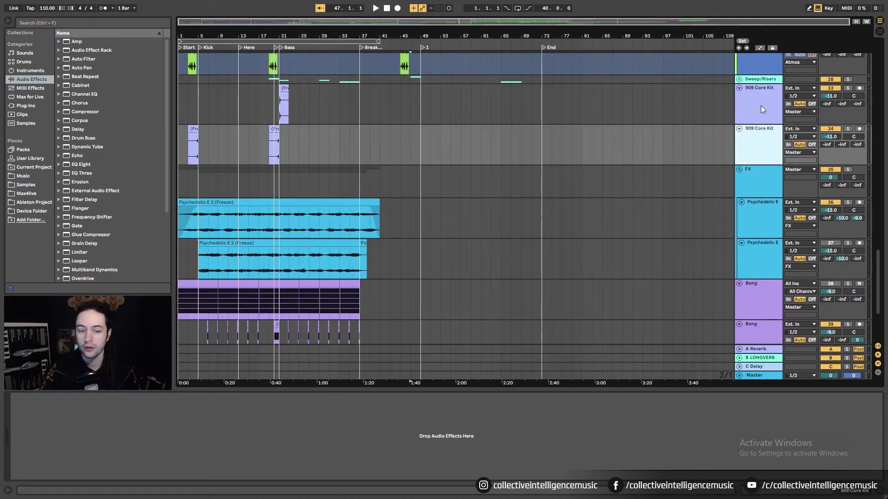
left_click(761, 106)
left_click(762, 135, "shift")
right_click(763, 114)
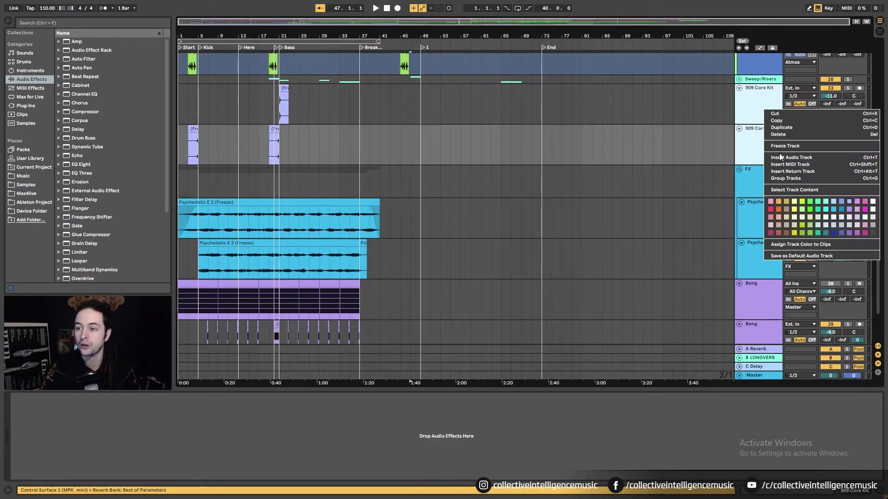
left_click(781, 147)
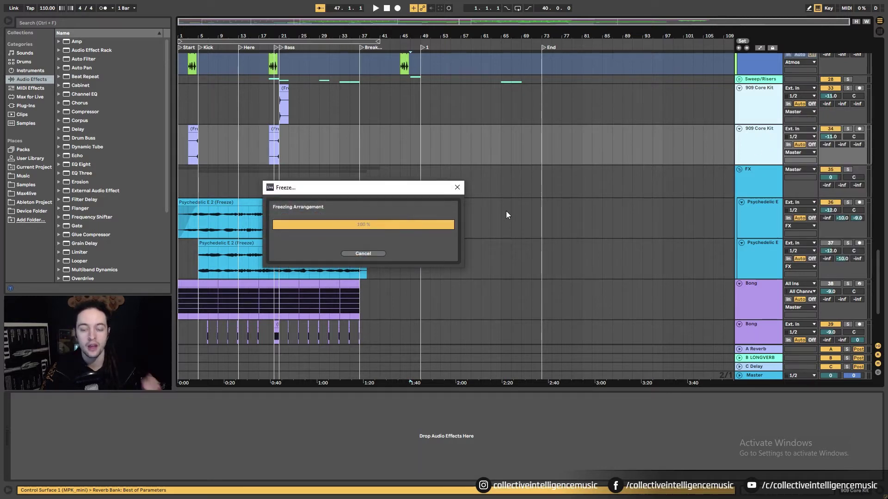
Step: Flatten both 909 Core Kit tracks and consolidate the first one's clips from bar 21 to bar 28 into one clip
right_click(747, 105)
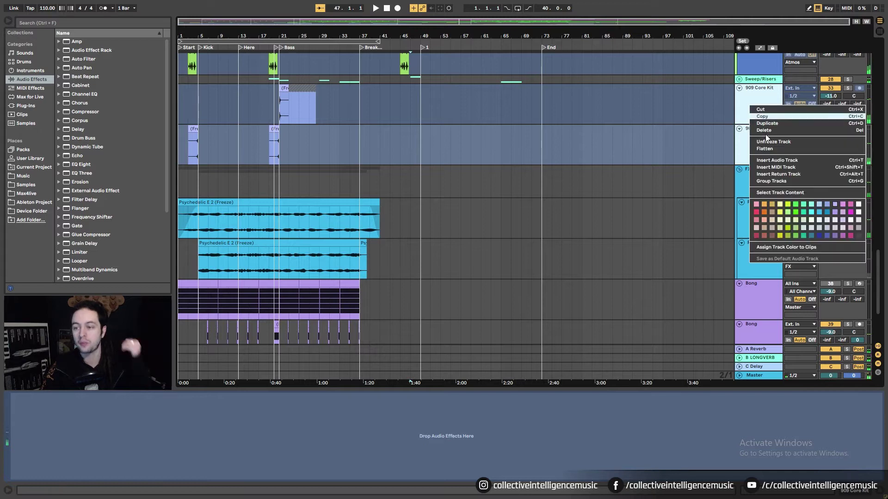
key("Escape")
left_click(546, 152)
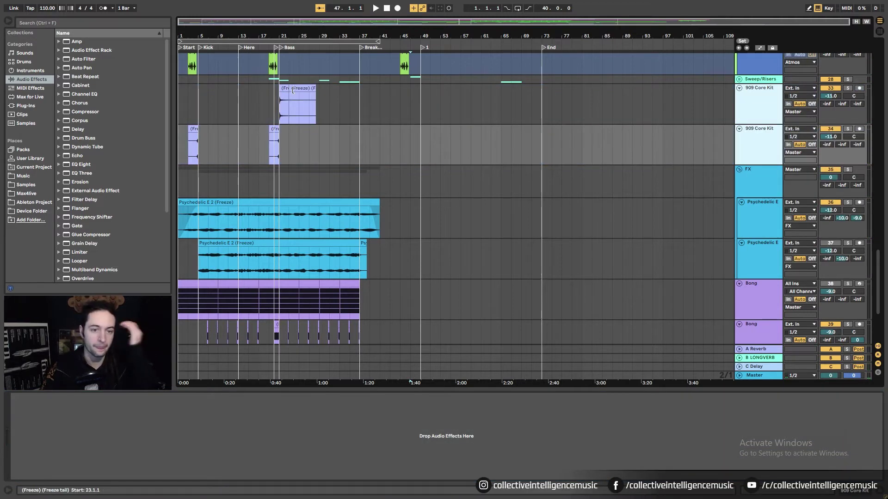
left_click_drag(279, 91, 317, 91)
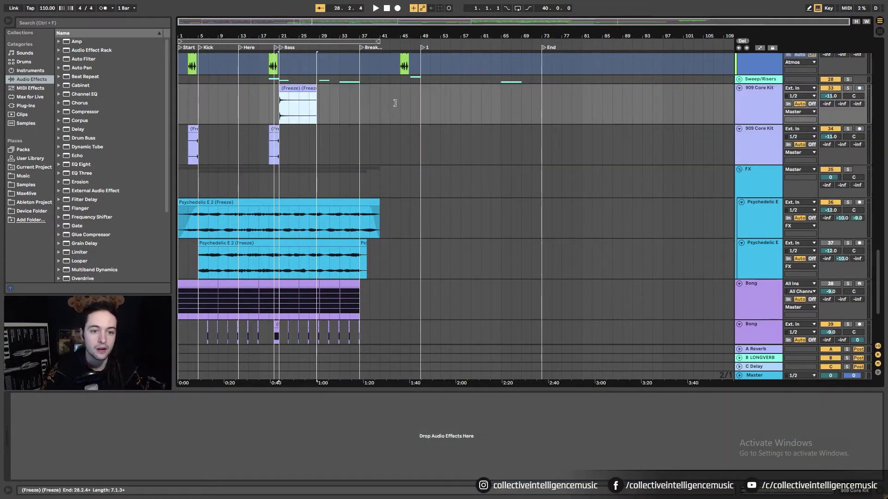
Step: Delete the muted Psychedelic track from the FX group and the muted Bong MIDI track below it
scroll(312, 262, "down", 2)
left_click(758, 194)
scroll(542, 191, "down", 2)
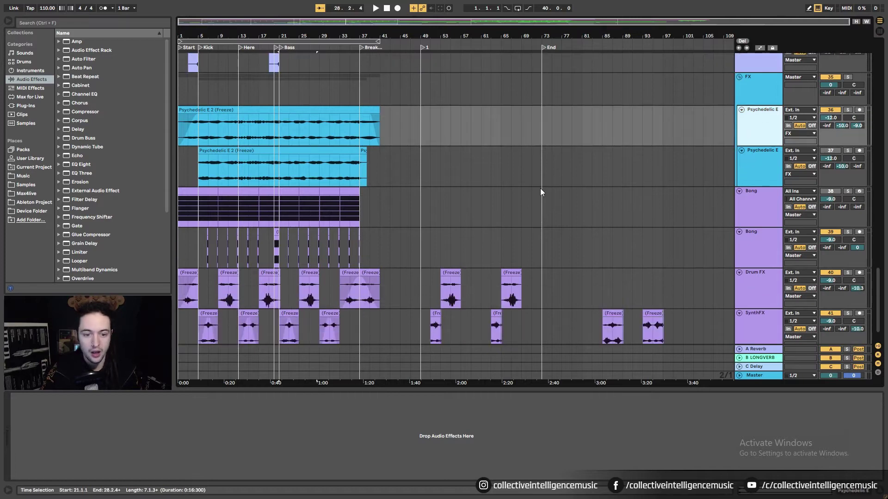
left_click(753, 158)
key("Delete")
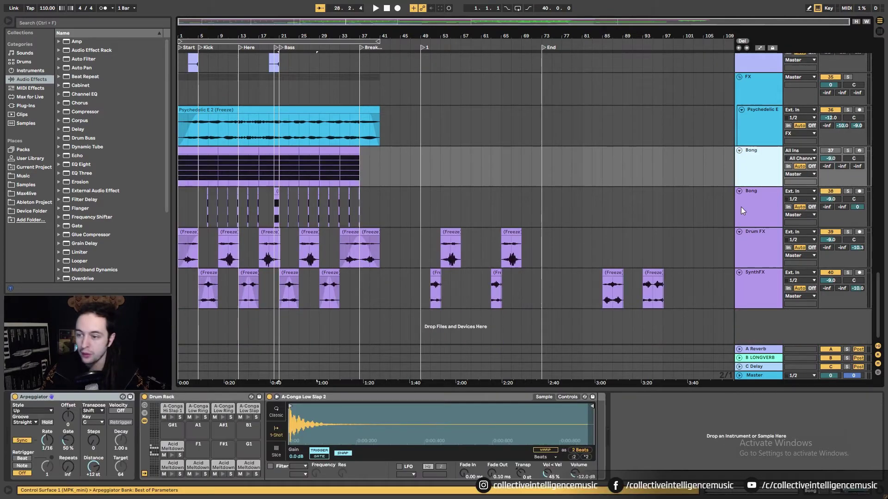
key("Delete")
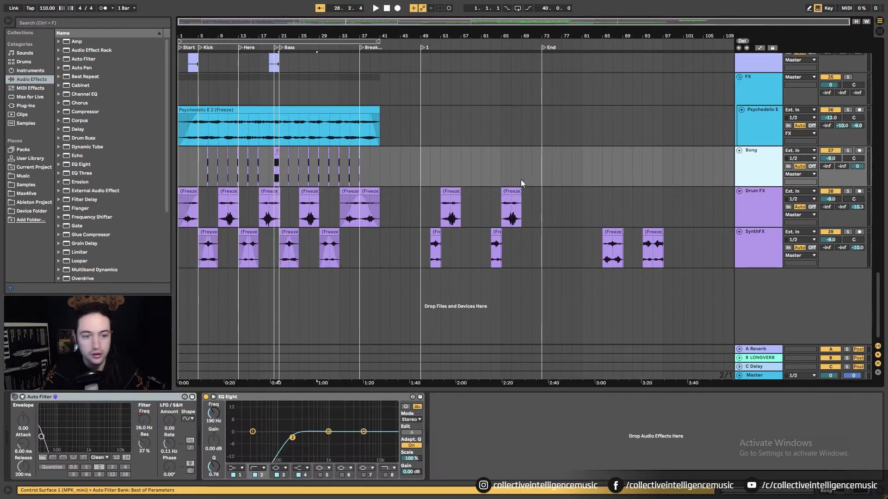
Step: Freeze and flatten the Bong, Drum FX and SynthFX tracks together
left_click(766, 248)
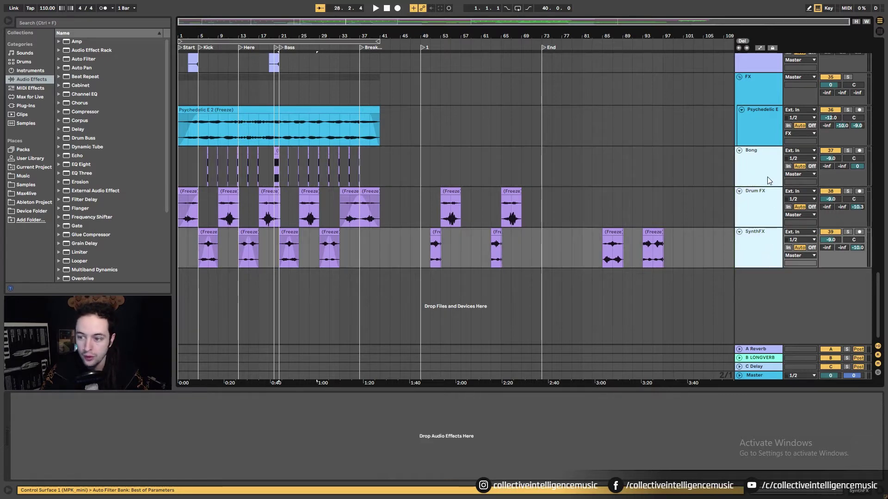
left_click(768, 179)
left_click(763, 195)
left_click(765, 235)
left_click(764, 181)
left_click(765, 235, "shift")
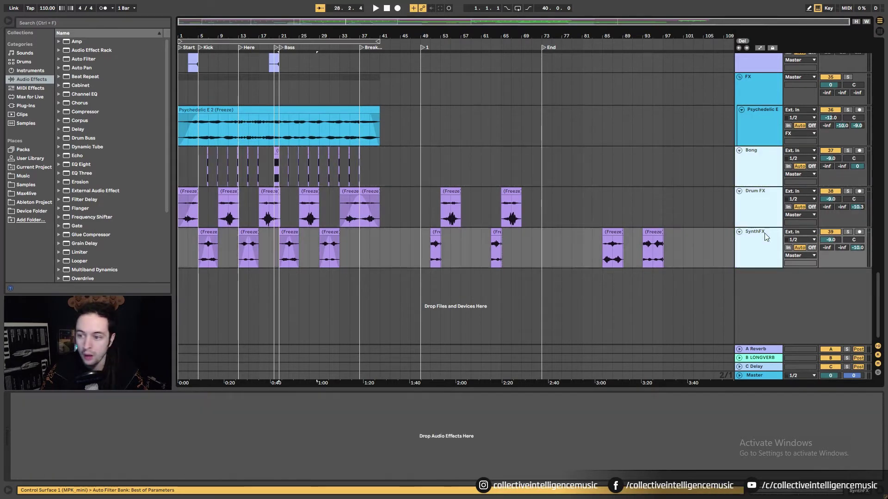
right_click(760, 173)
left_click(779, 213)
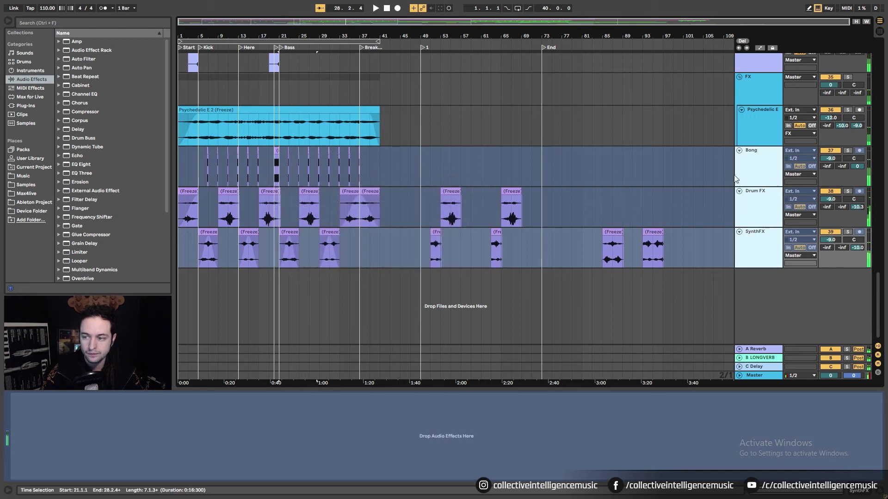
right_click(748, 176)
left_click(766, 221)
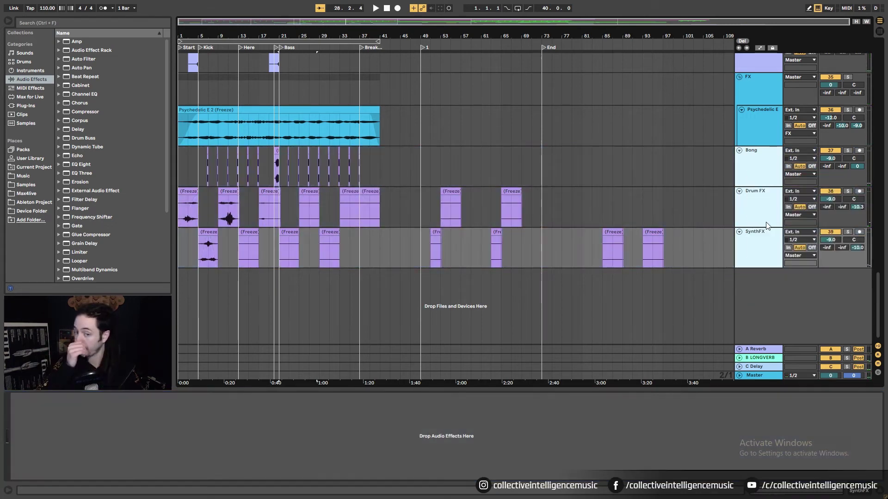
Step: Consolidate all clips on the Drum FX track into one clip and all SynthFX clips into another
left_click_drag(198, 193, 699, 204)
left_click_drag(217, 245, 664, 245)
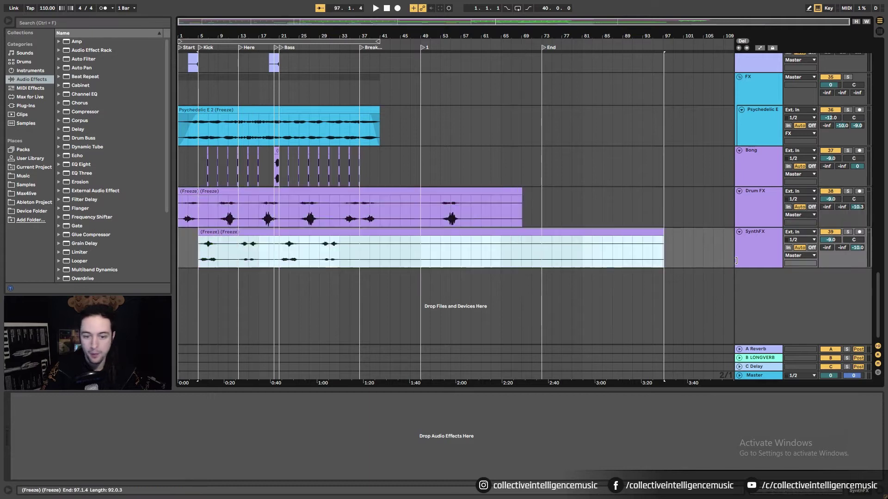
Step: Consolidate the Bong clips into one clip ending at bar 37 and the second 909 Core Kit's two clips into one
left_click(208, 153)
key("z")
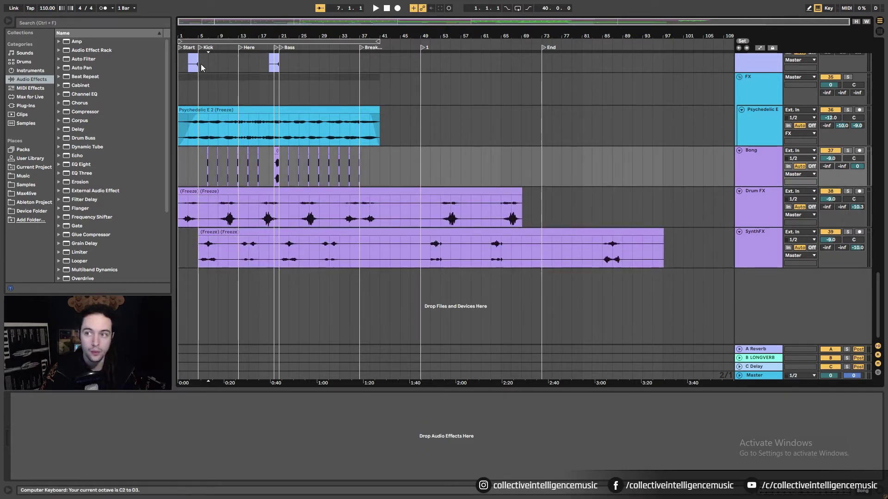
left_click_drag(209, 36, 219, 131)
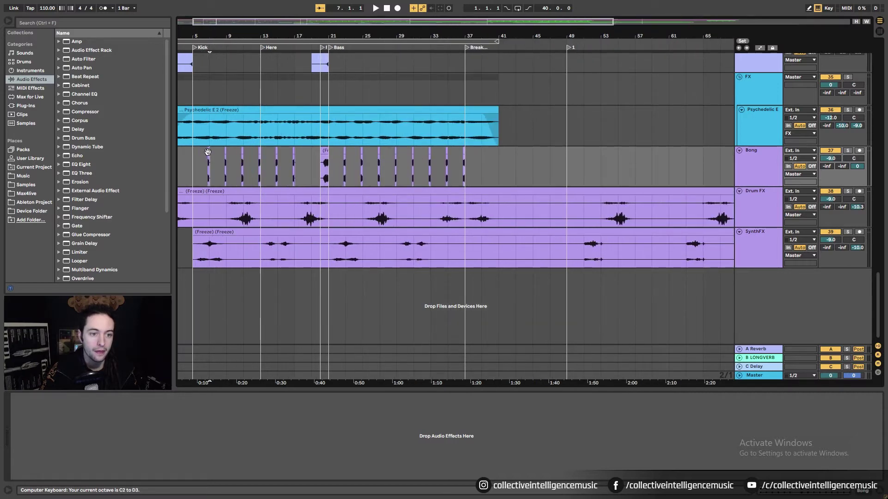
left_click_drag(209, 36, 230, 94)
left_click_drag(235, 151, 753, 162)
left_click_drag(445, 36, 250, 28)
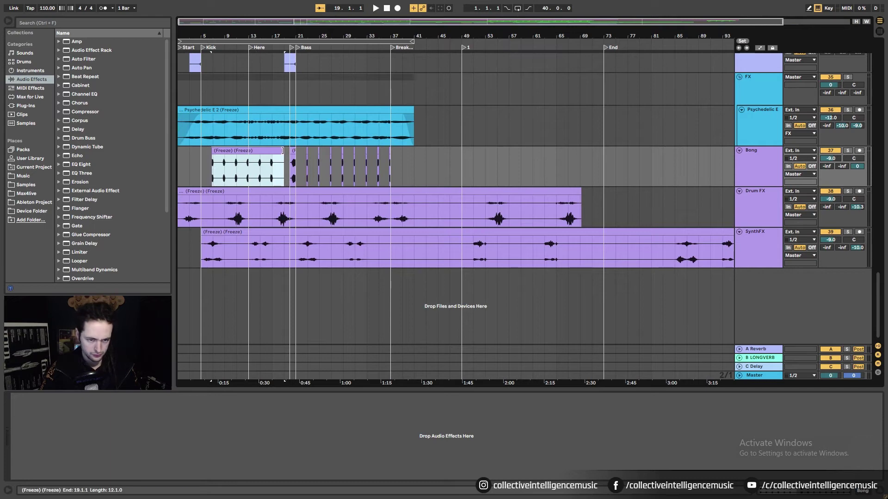
left_click_drag(282, 150, 390, 153)
scroll(406, 170, "up", 3)
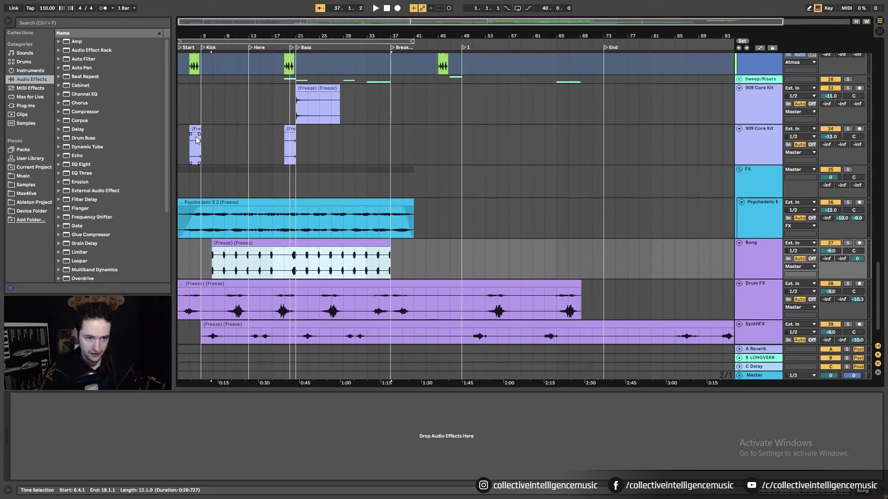
left_click_drag(200, 140, 295, 140)
Step: Flatten the Water Drop and Tui song tracks and consolidate each track's clips into one clip
scroll(414, 162, "up", 4)
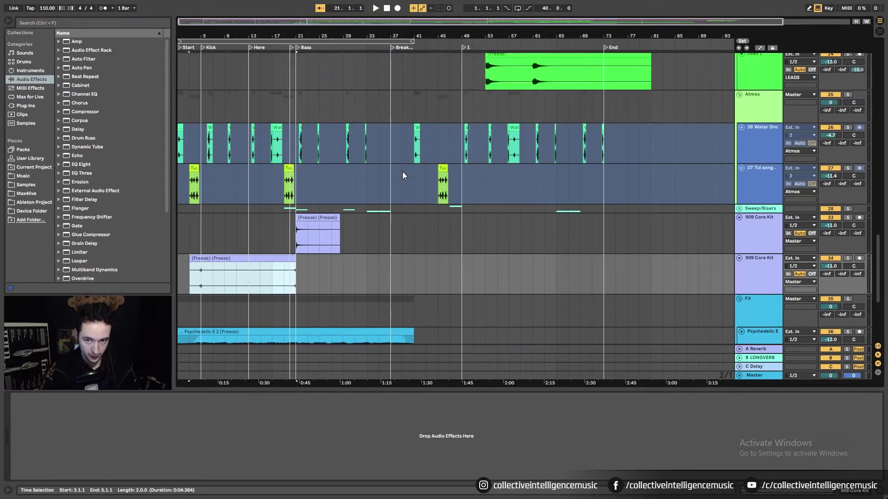
scroll(402, 174, "up", 1)
right_click(757, 213)
left_click(757, 149)
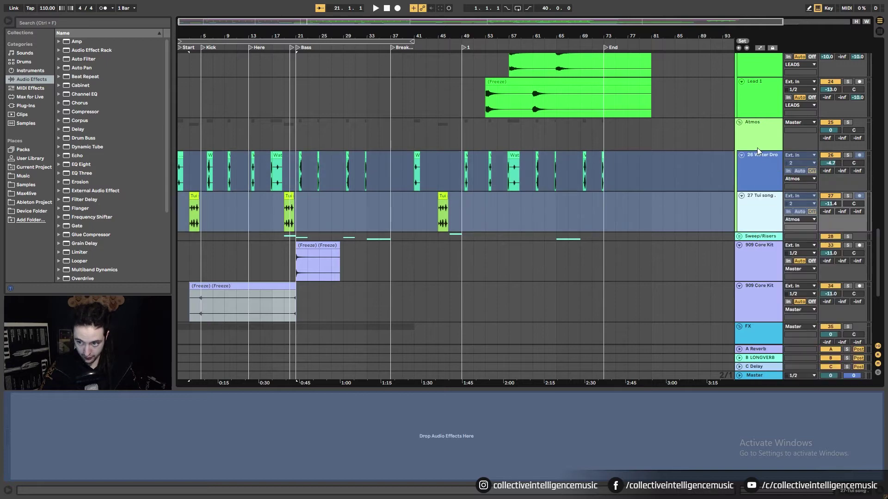
right_click(763, 206)
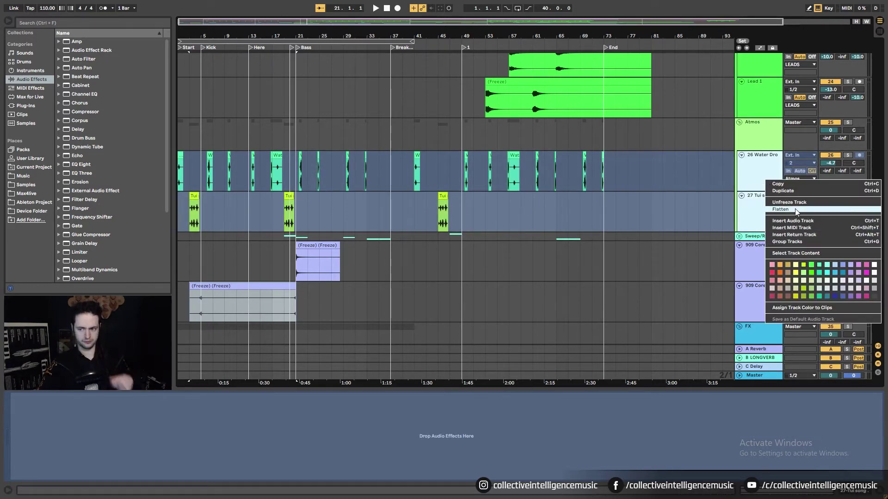
left_click(795, 209)
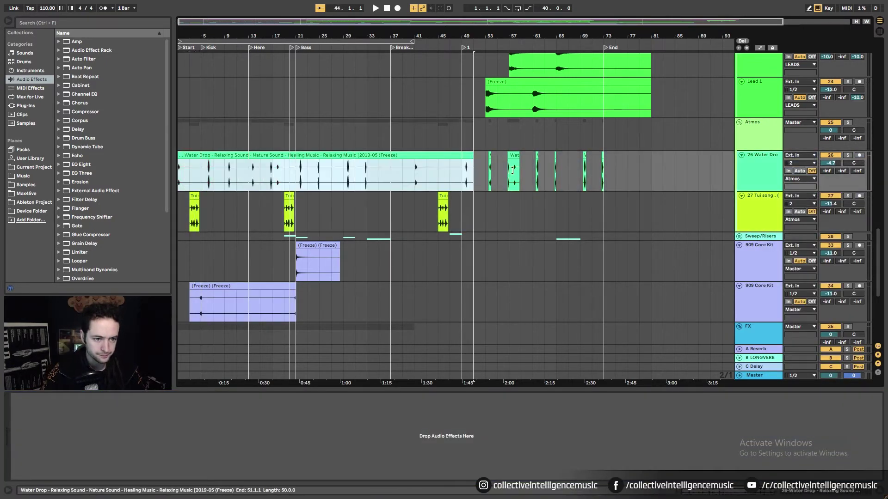
left_click_drag(512, 170, 691, 178)
left_click_drag(199, 198, 485, 205)
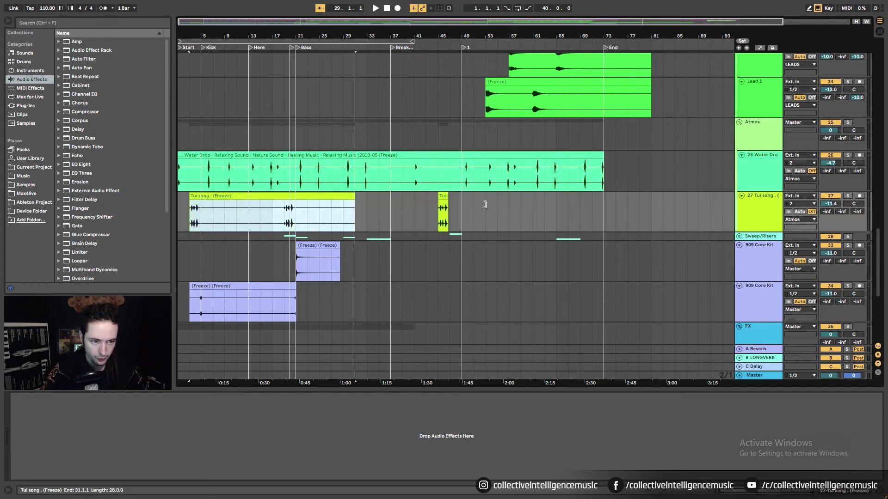
Step: Group the two Kick tracks and name the group KICK
scroll(534, 222, "up", 10)
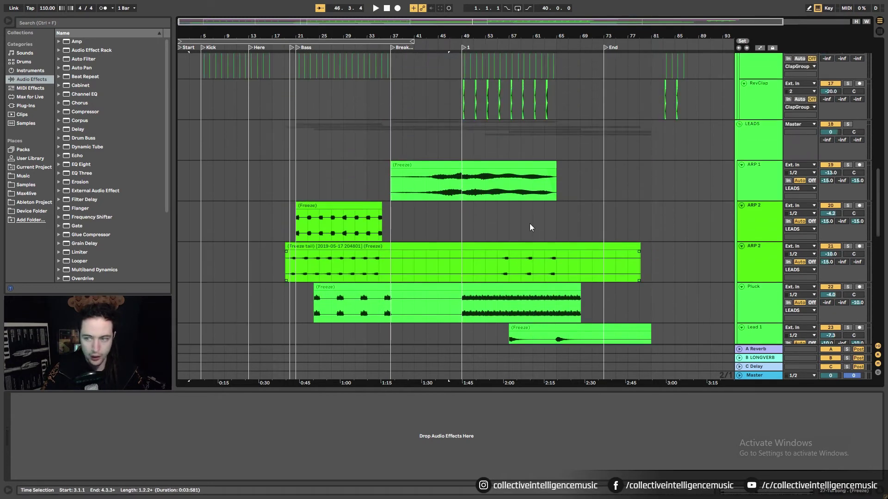
scroll(530, 227, "up", 2)
left_click_drag(877, 187, 877, 85)
left_click(761, 113, "shift")
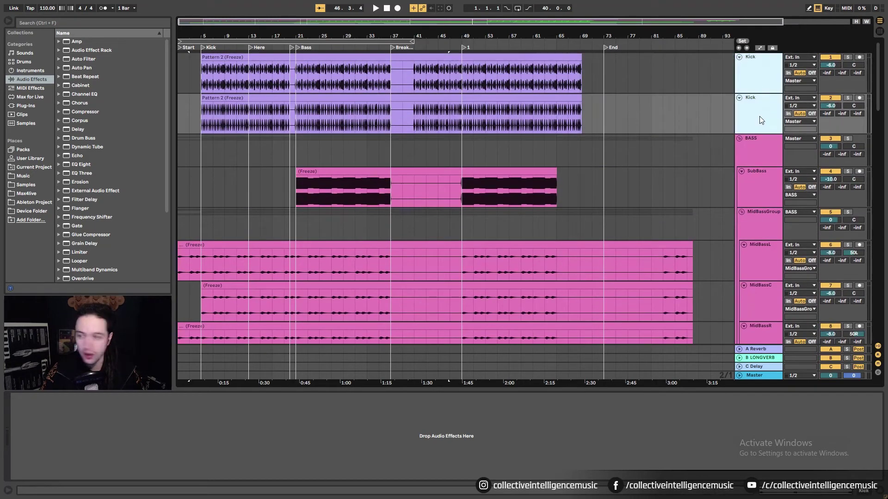
key("ctrl+f")
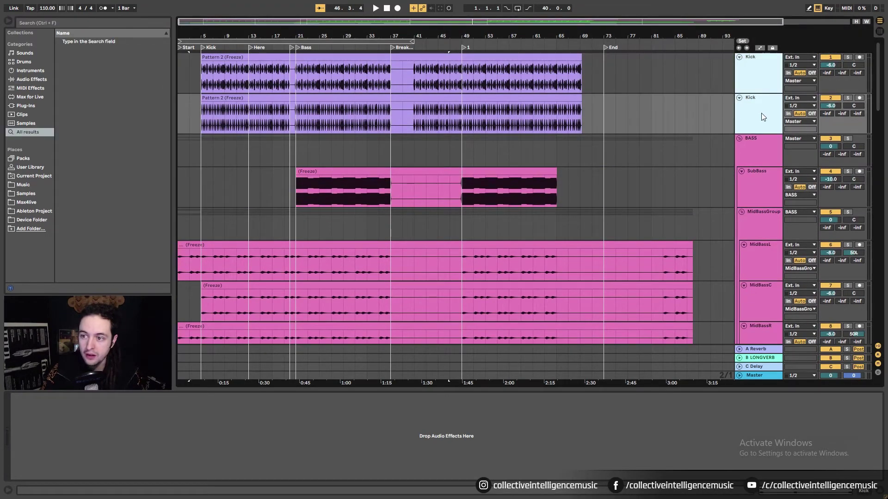
key("ctrl+g")
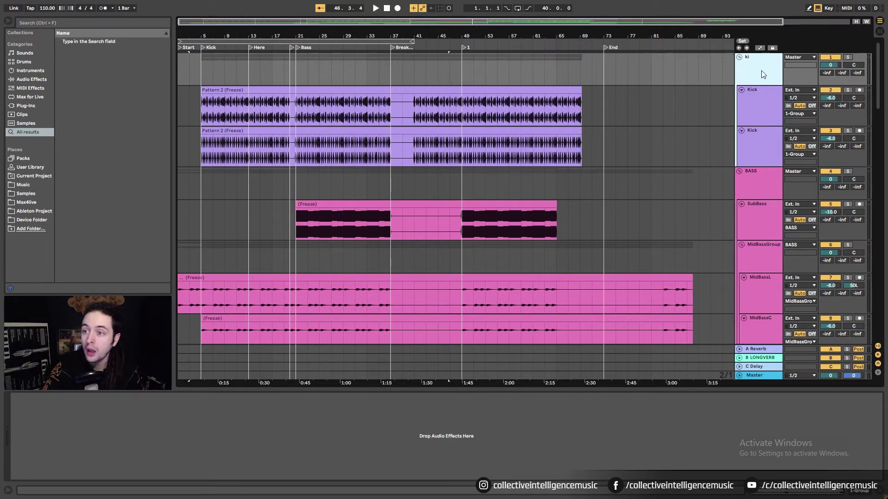
type("ICK")
key("Return")
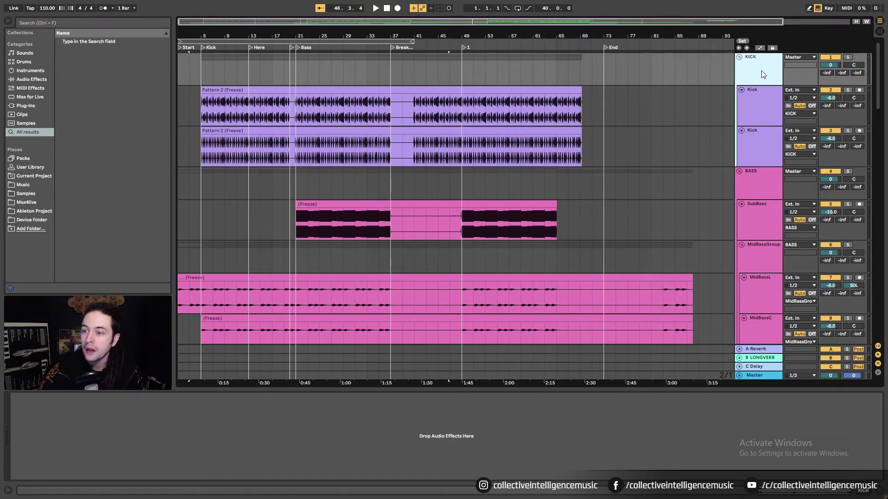
Step: Group the KICK and BASS groups together and name the new group KICK BASS
left_click(764, 175, "shift")
key("ctrl+g")
left_click(753, 68)
key("ctrl+r")
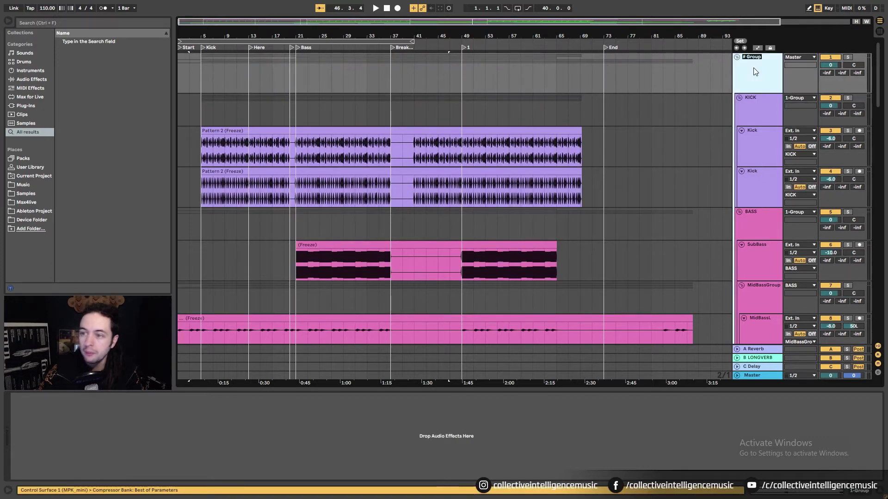
type("KICK BASS")
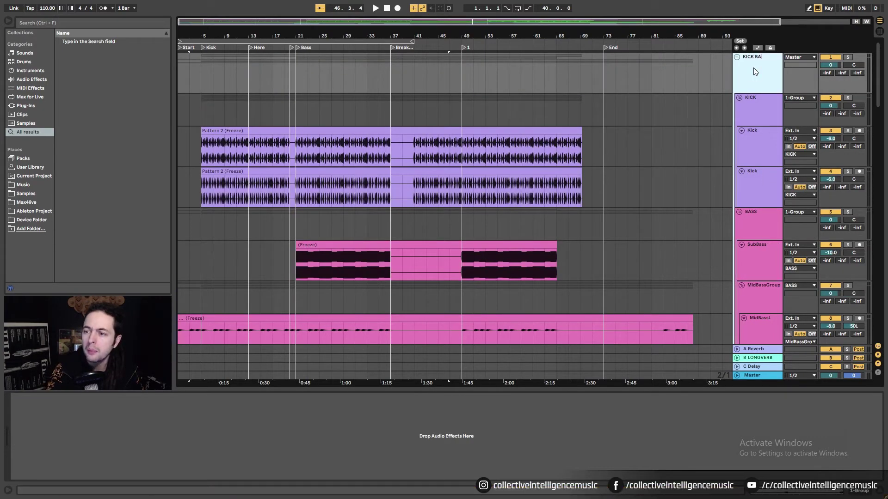
key("Return")
Step: Move the PSYBASS track into the BASS group above SubBass and collapse the BASS group
left_click(737, 57)
left_click(748, 82)
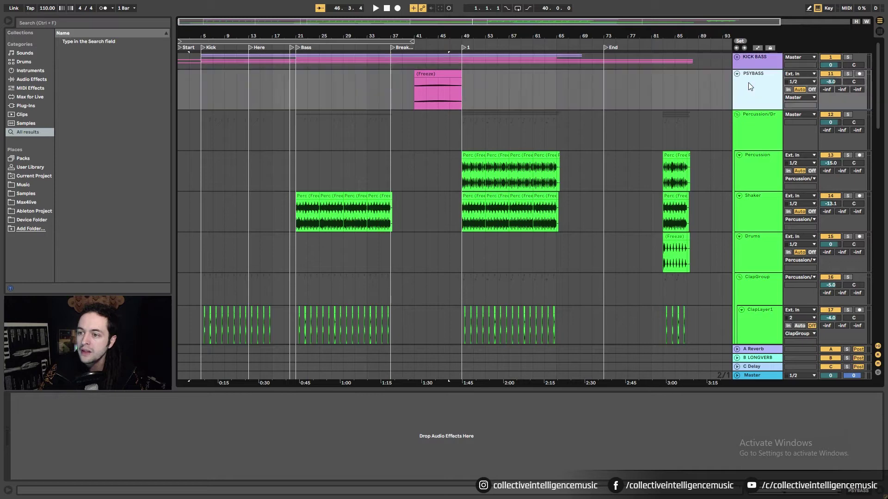
left_click(737, 57)
scroll(748, 101, "down", 5)
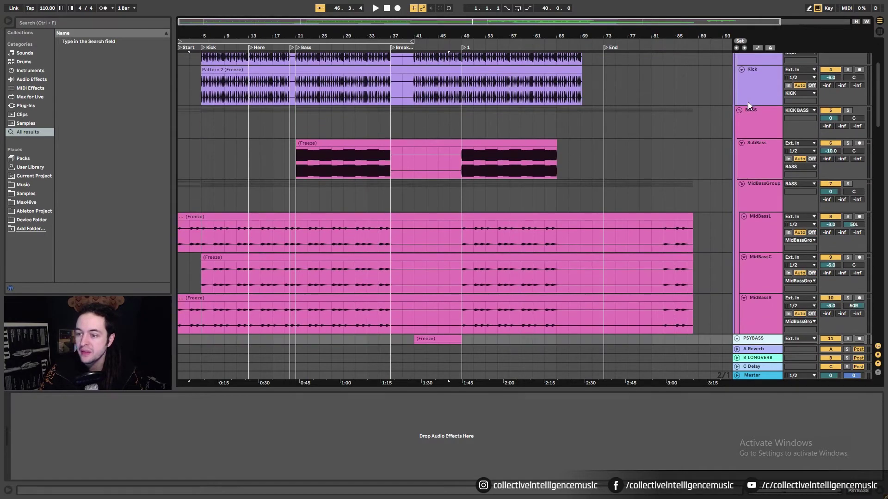
left_click_drag(762, 132, 753, 71)
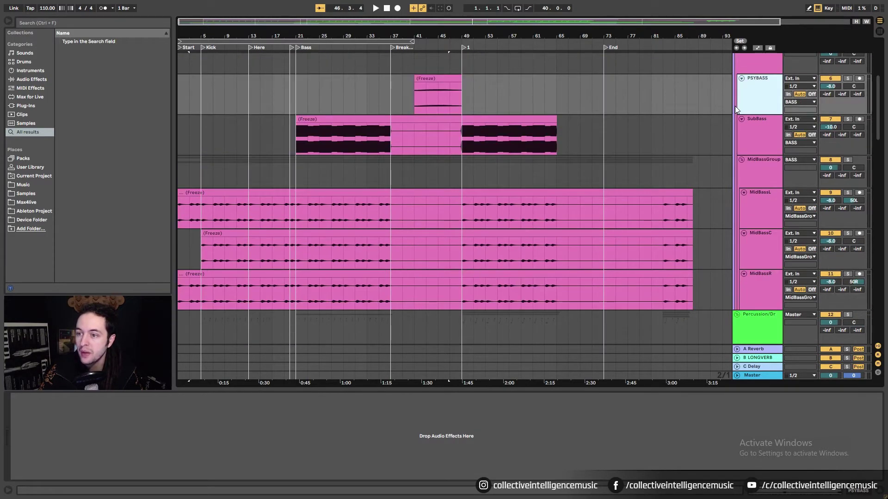
scroll(734, 106, "up", 3)
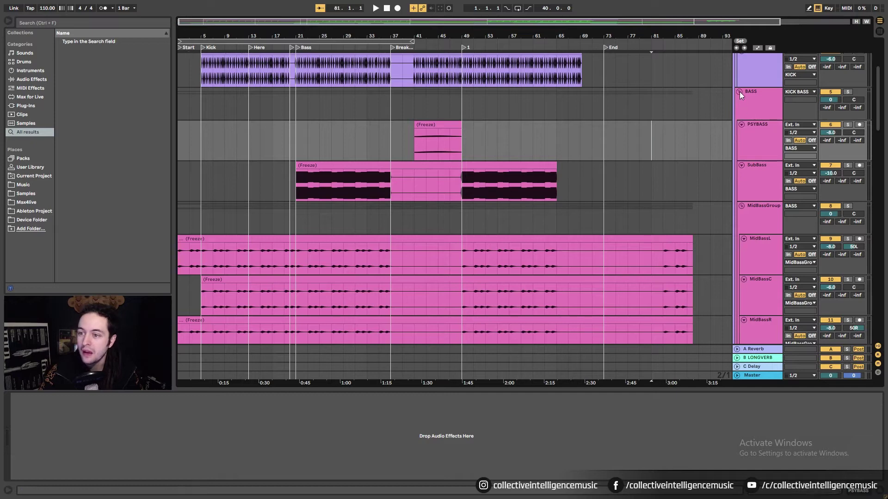
left_click(738, 91)
Step: Look through the Percussion/Drums and LEADS groups track by track, from the percussion and claps to the Lead 1 tracks
left_click(749, 127)
scroll(750, 130, "down", 5)
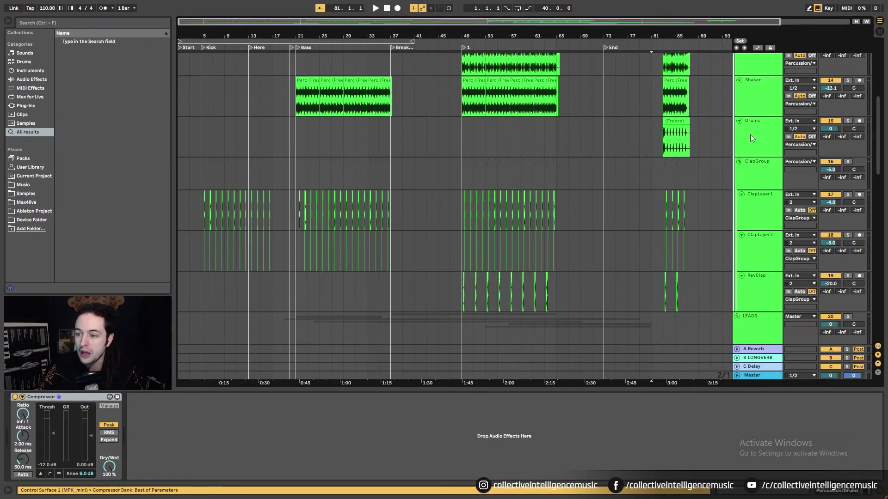
left_click(750, 146)
scroll(762, 211, "up", 3)
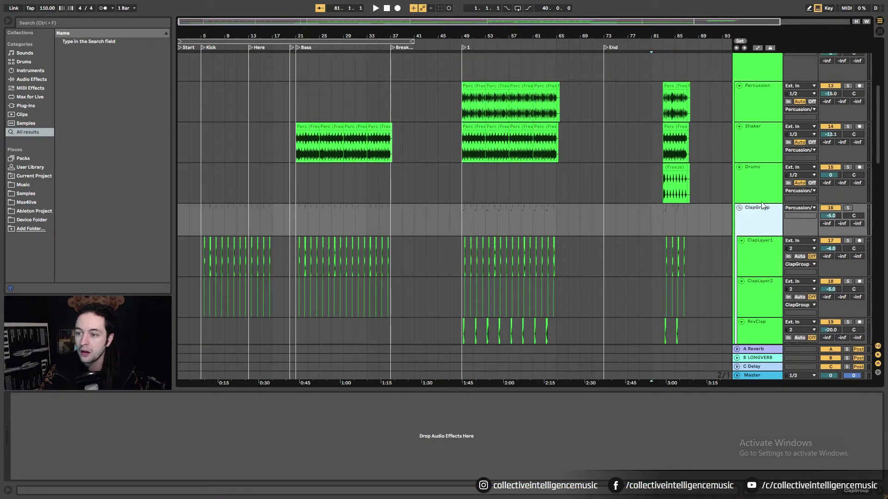
scroll(765, 194, "down", 4)
scroll(765, 186, "down", 2)
left_click(761, 209)
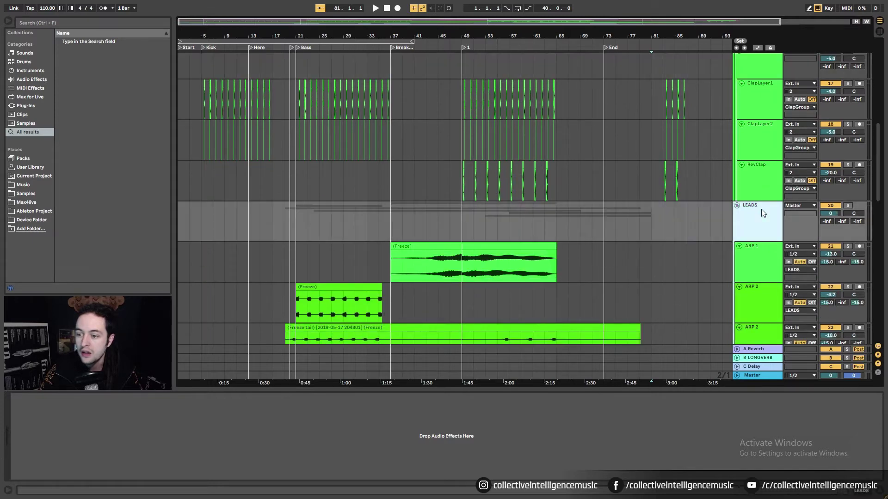
scroll(761, 209, "down", 2)
left_click(761, 209)
scroll(761, 209, "down", 2)
left_click(759, 190)
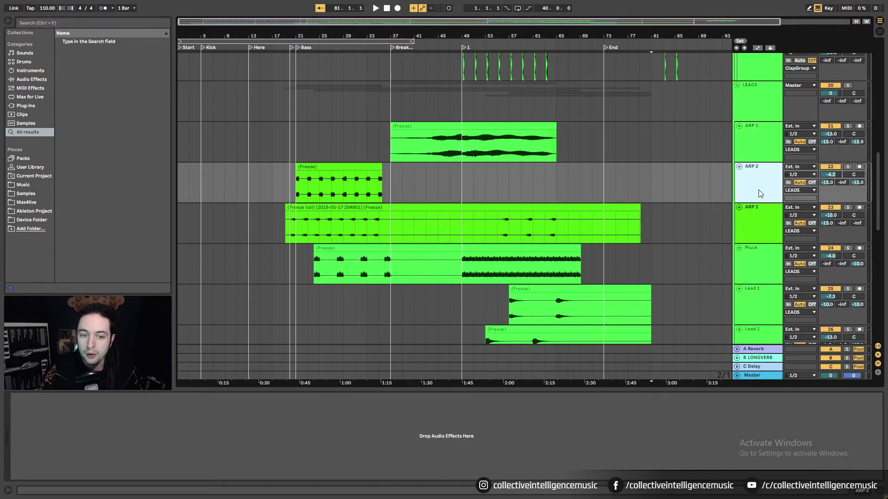
scroll(758, 189, "down", 1)
left_click(758, 188)
left_click(756, 221)
scroll(755, 220, "down", 1)
left_click(756, 220)
scroll(755, 220, "down", 1)
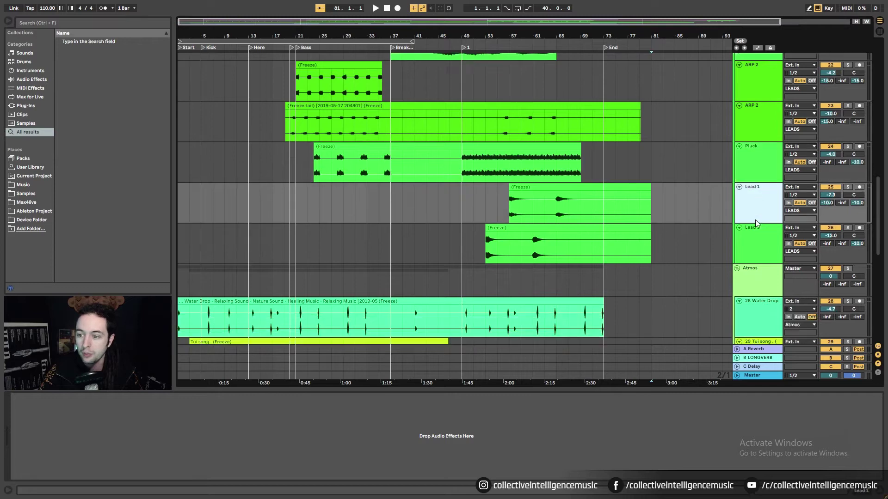
left_click(756, 221)
scroll(755, 220, "down", 1)
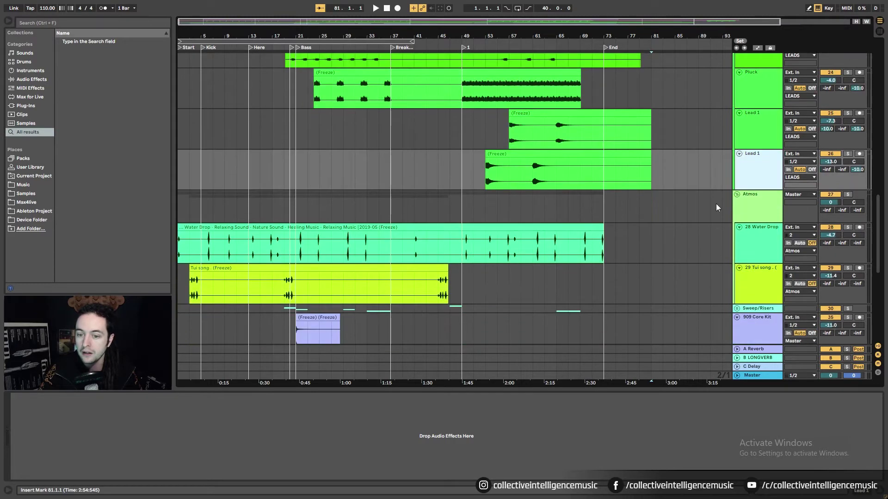
Step: Solo the second Lead 1 track and play it from about bar 61
left_click(532, 178)
left_click(847, 155)
key("space")
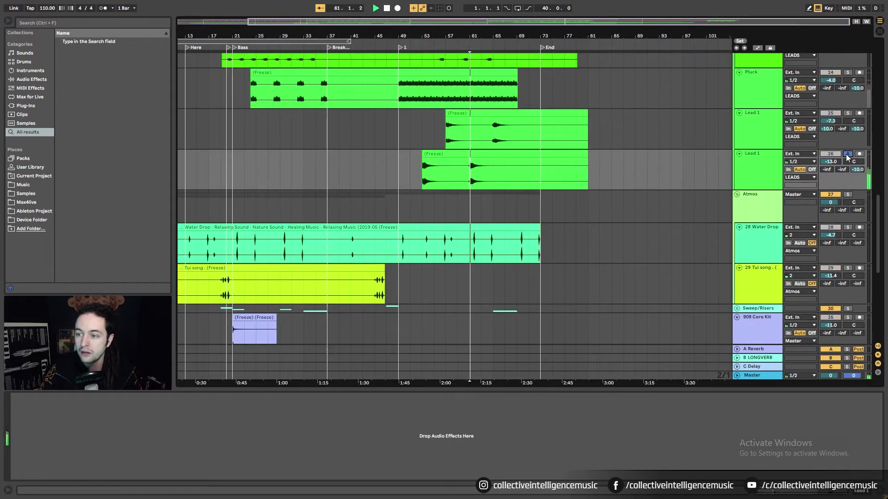
Step: Take the second Lead 1 track out of solo and stop playback
left_click(846, 153)
key("space")
scroll(617, 159, "down", 1)
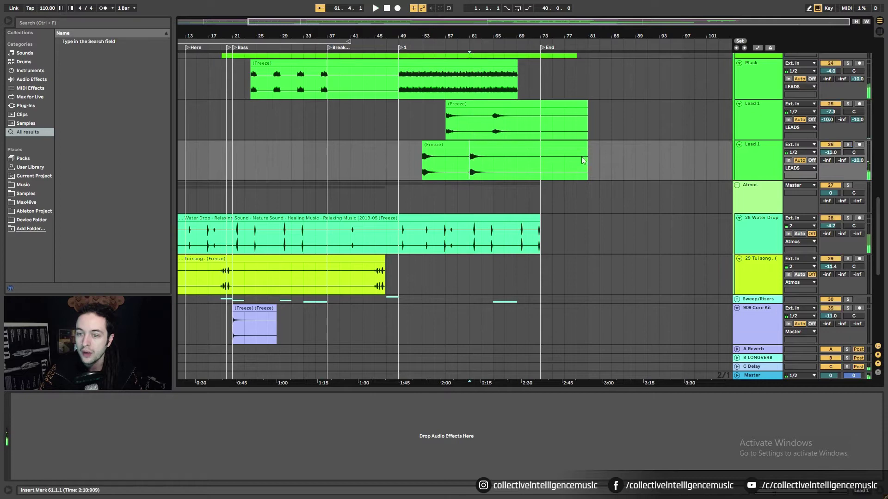
Step: Look through the Atmos and Sweep/Risers tracks, opening and closing the Sweep/Risers group, down to the 909 Core Kit tracks
left_click(748, 184)
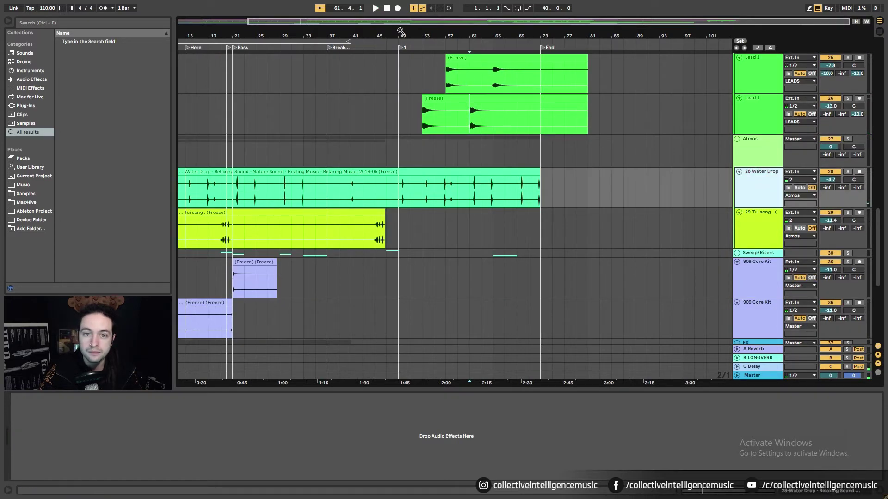
left_click_drag(398, 29, 449, 28)
left_click(762, 213)
scroll(765, 227, "down", 1)
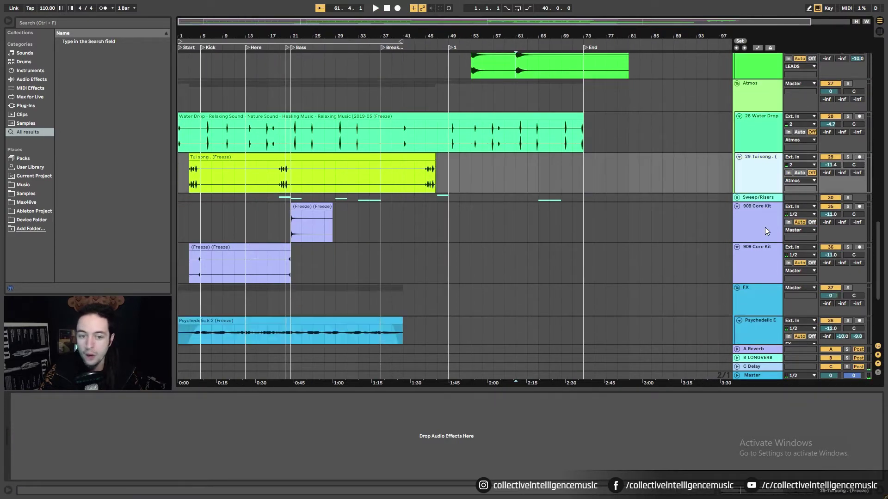
left_click(736, 197)
scroll(734, 215, "down", 2)
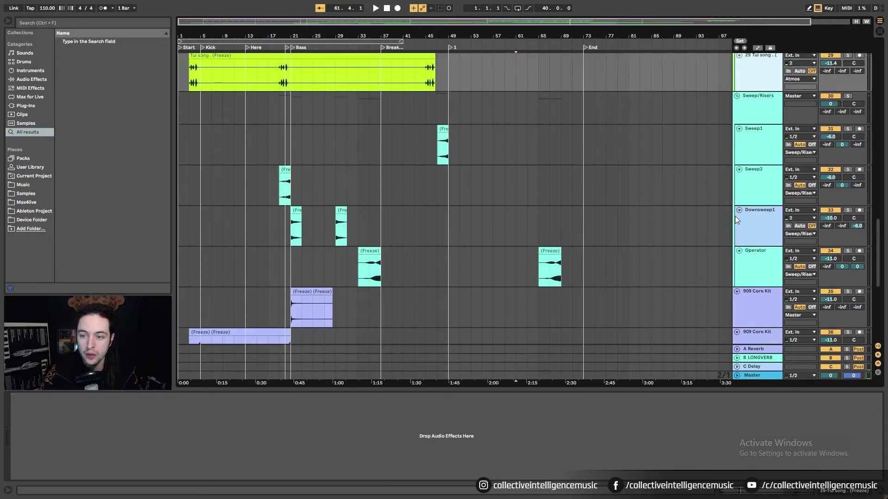
left_click(754, 159)
left_click(748, 271)
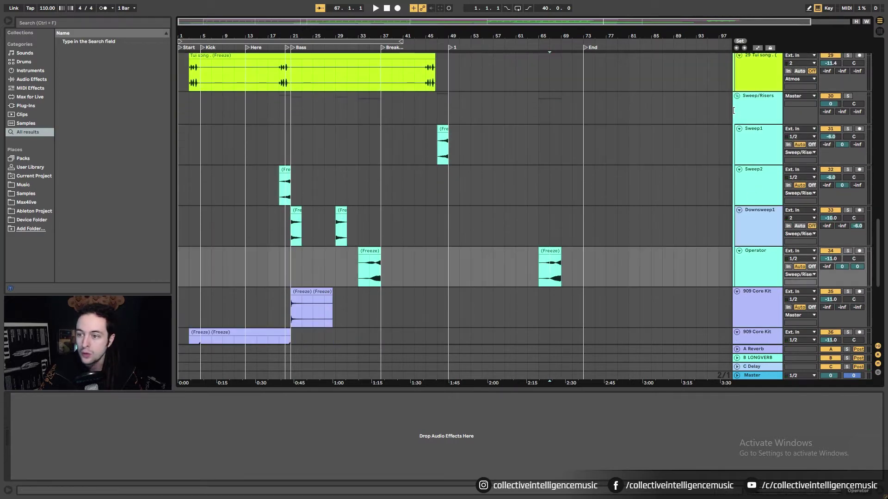
left_click(738, 96)
left_click(758, 118)
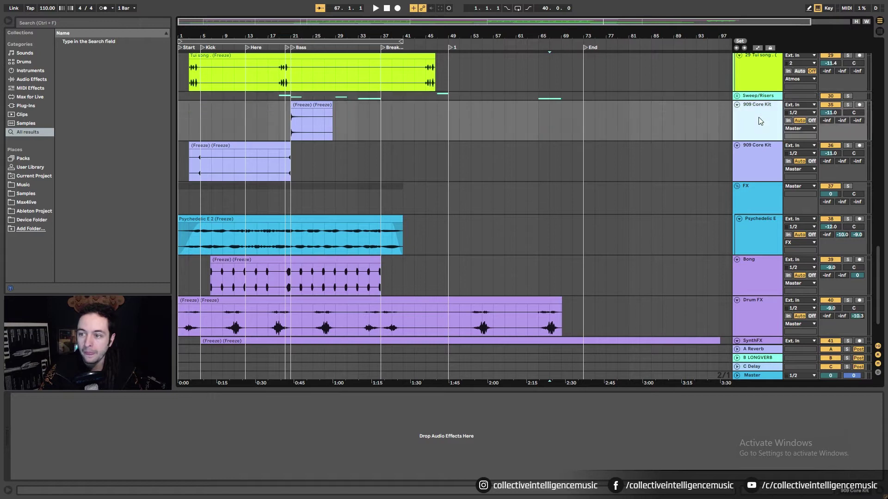
Step: Solo the upper 909 Core Kit track and play its clip from bar 21
left_click(308, 121)
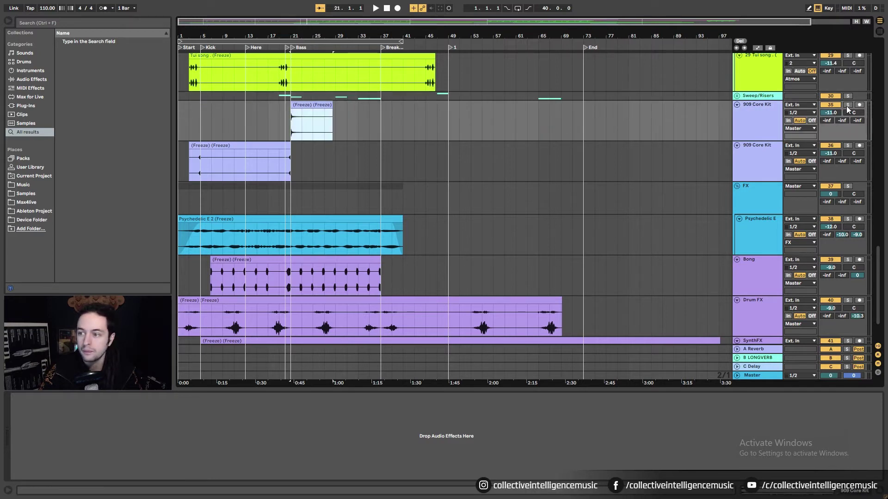
left_click(848, 105)
key("space")
Step: Rename the two 909 Core Kit tracks CYMBAL and REVERSE CYMBAL and move both into the Sweep/Risers group
left_click(770, 121)
key("ctrl+r")
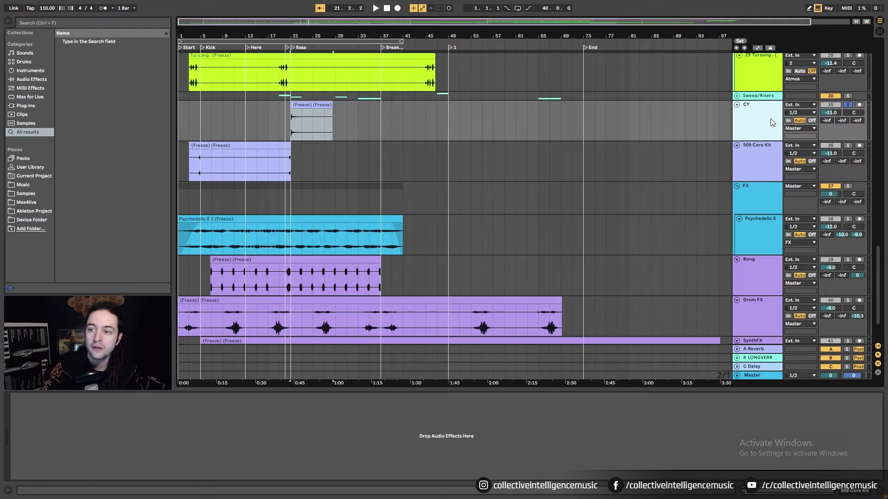
left_click(756, 160)
key("ctrl+r")
type("RE")
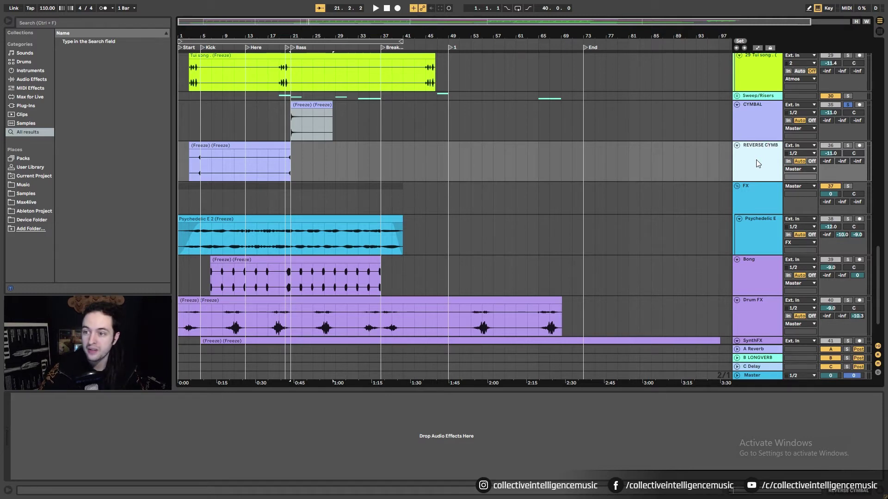
left_click(759, 133, "shift")
left_click_drag(748, 125, 757, 96)
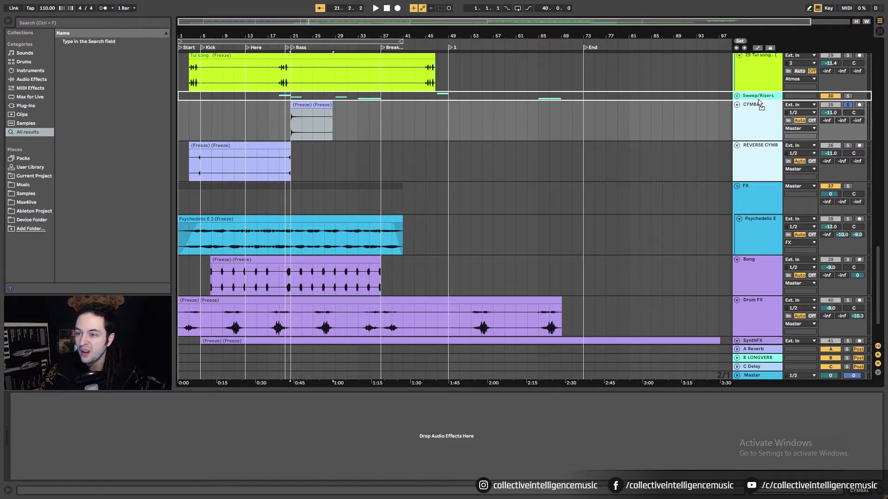
Step: Collapse the Percussion/Drums, LEADS and Atmos groups
scroll(756, 141, "up", 15)
scroll(737, 97, "down", 3)
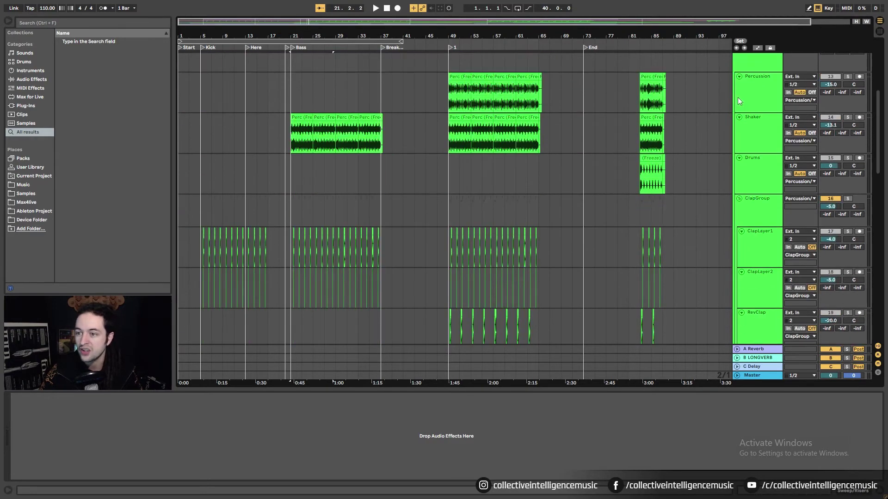
scroll(738, 97, "up", 2)
scroll(739, 85, "down", 10)
scroll(735, 92, "up", 2)
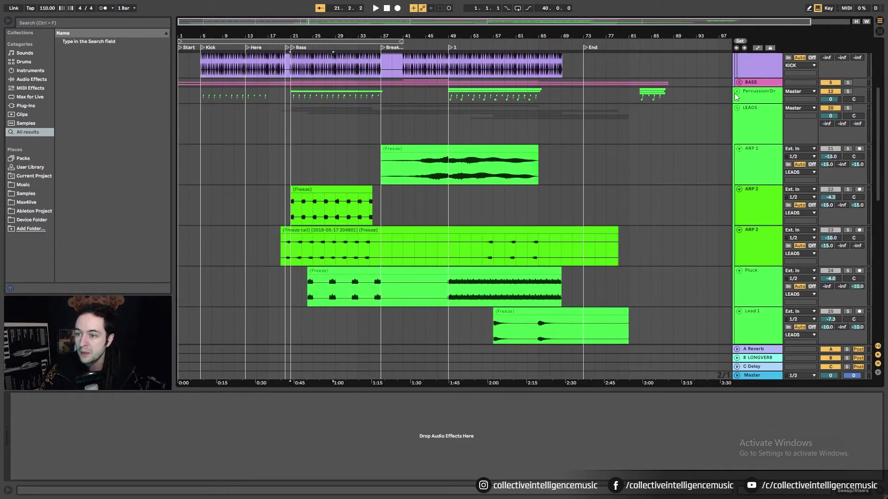
left_click(737, 110)
scroll(736, 122, "down", 1)
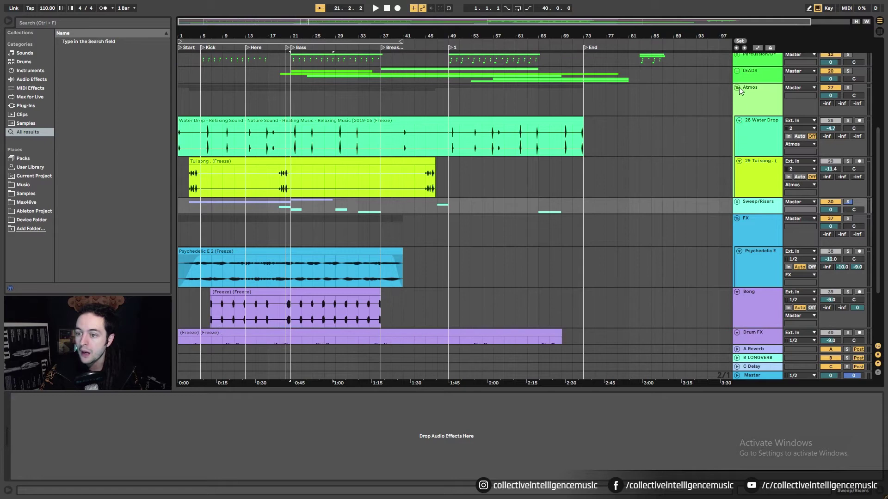
left_click(738, 87)
Step: Move the Bong, Drum FX and SynthFX tracks together into the FX group
left_click(754, 132)
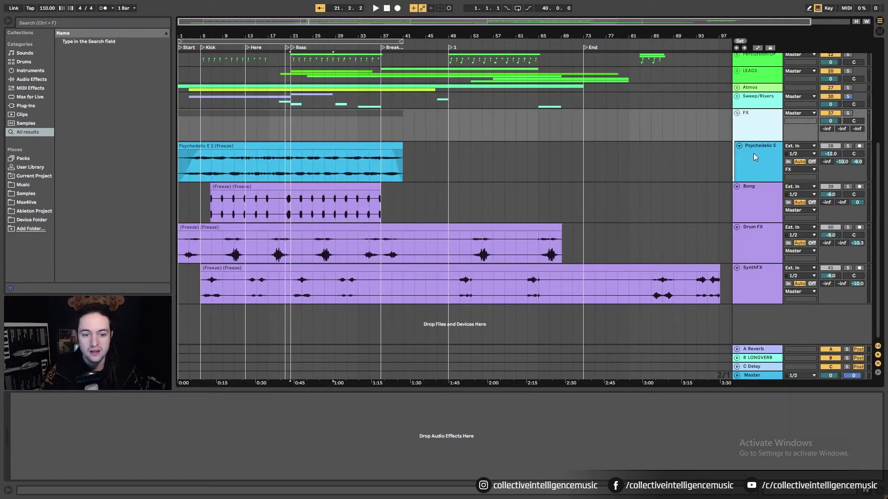
left_click(758, 205)
left_click(755, 272)
left_click(751, 195, "shift")
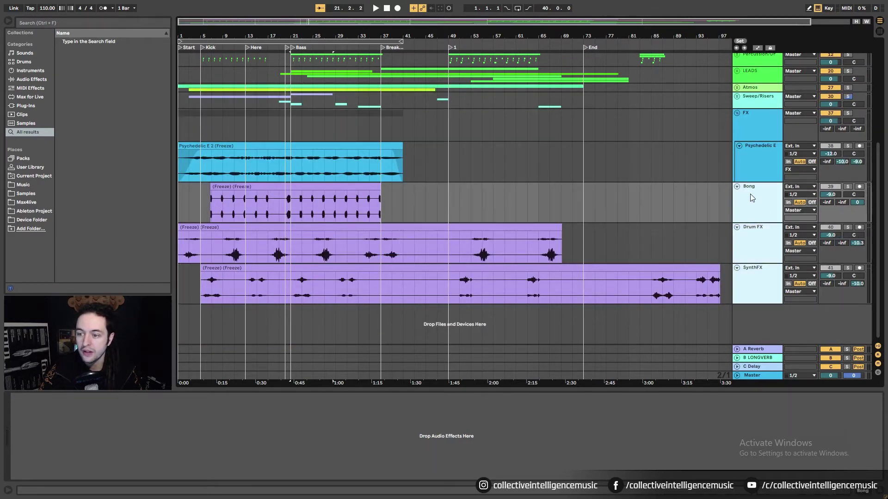
left_click_drag(750, 194, 752, 172)
Step: Move the collapsed Atmos group into the FX group above the Psychedelic E track
scroll(760, 221, "up", 5)
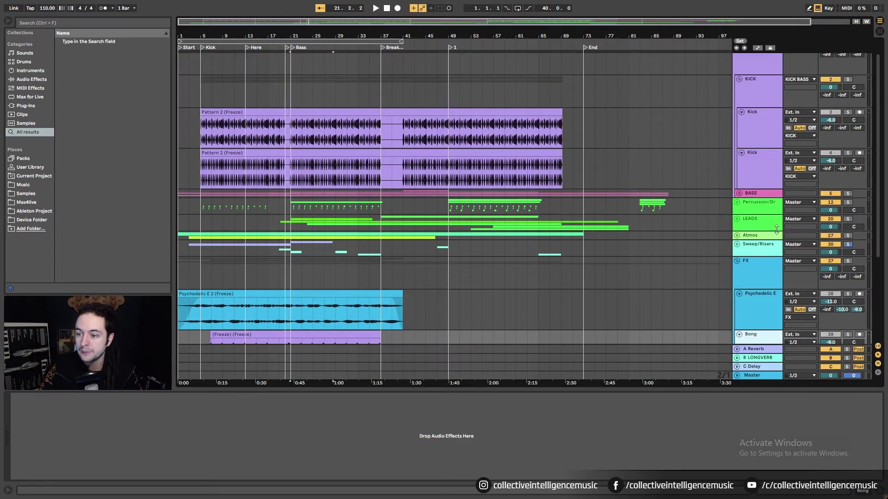
left_click(753, 246)
scroll(751, 238, "down", 3)
left_click(736, 180)
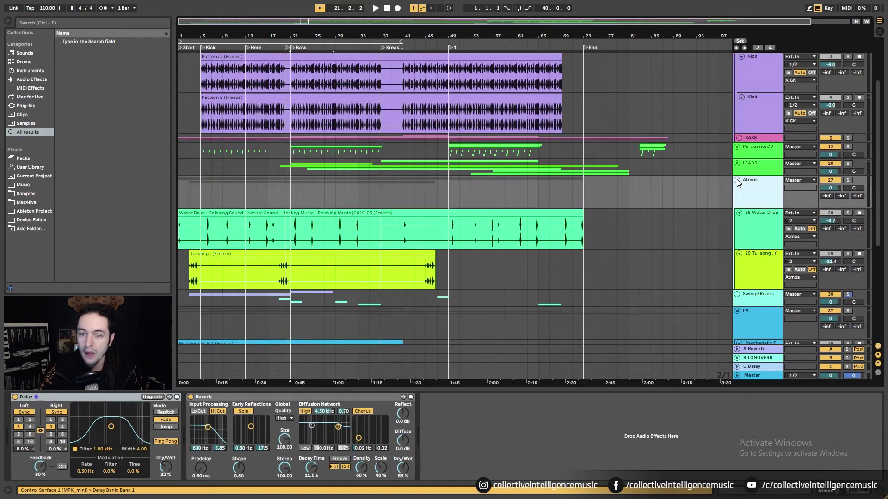
left_click(737, 181)
scroll(745, 184, "down", 1)
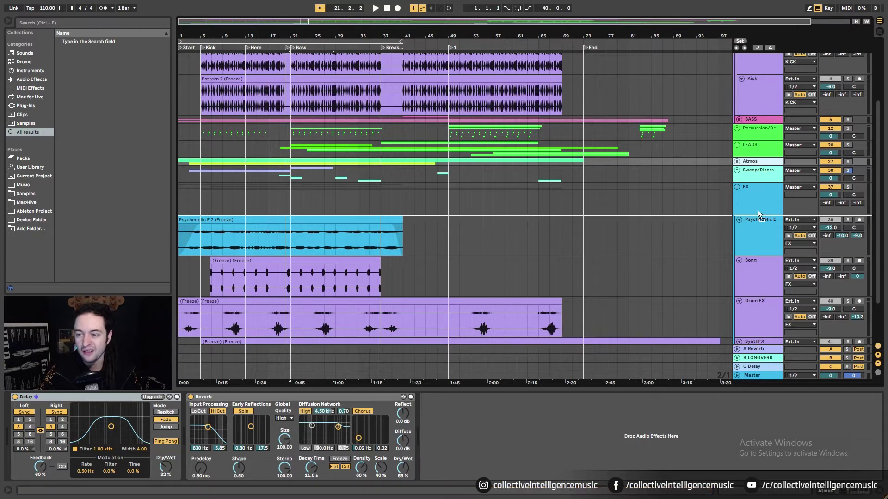
left_click_drag(757, 219, 755, 221)
Step: Fold the Psychedelic E, Bong, Drum FX and SynthFX tracks, and collapse the KICK BASS and FX groups
scroll(746, 249, "down", 4)
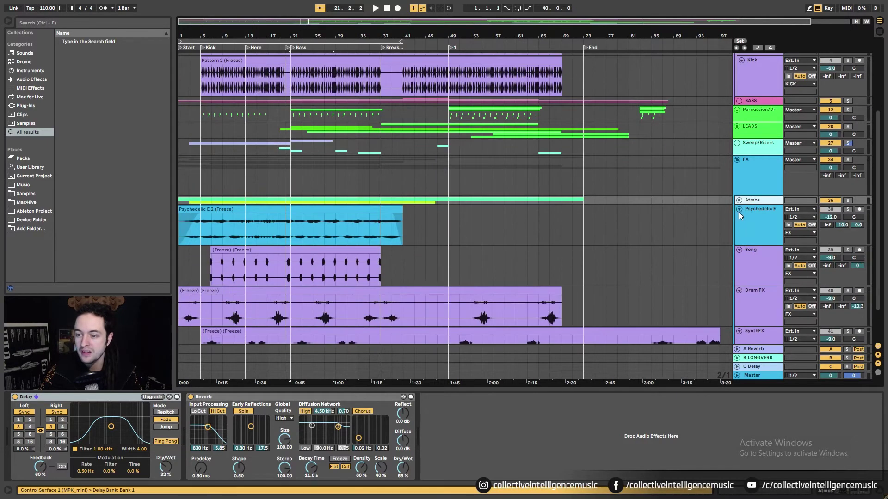
left_click(739, 211)
left_click(739, 219)
left_click(739, 229)
left_click(739, 238)
scroll(748, 198, "up", 4)
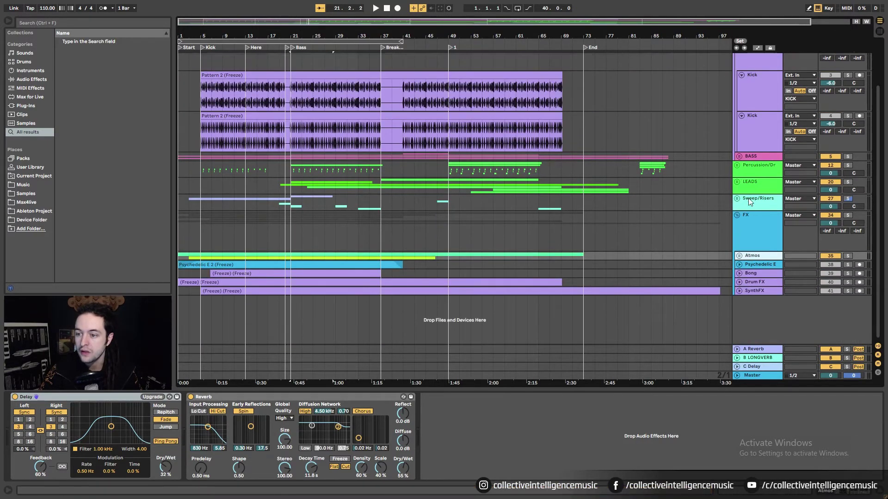
left_click(737, 56)
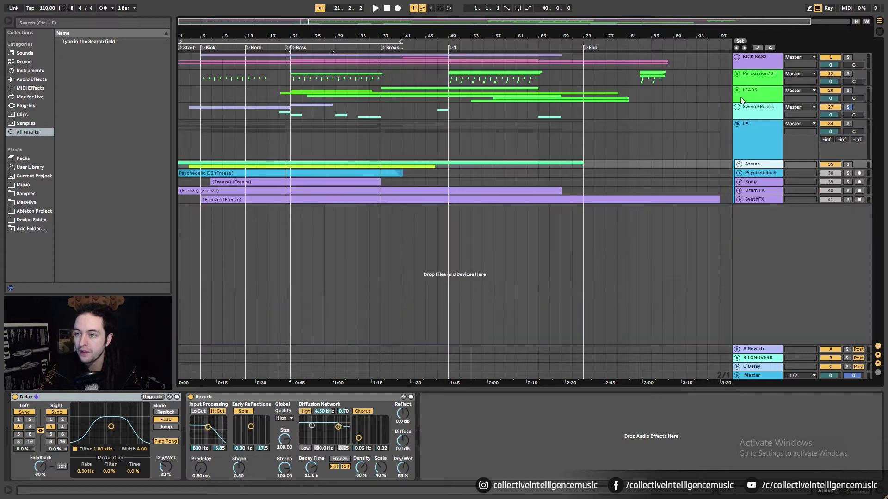
left_click(736, 124)
Step: Color the KICK BASS group dark blue including its grouped tracks and clips, and color the Percussion/Drums group green
right_click(762, 64)
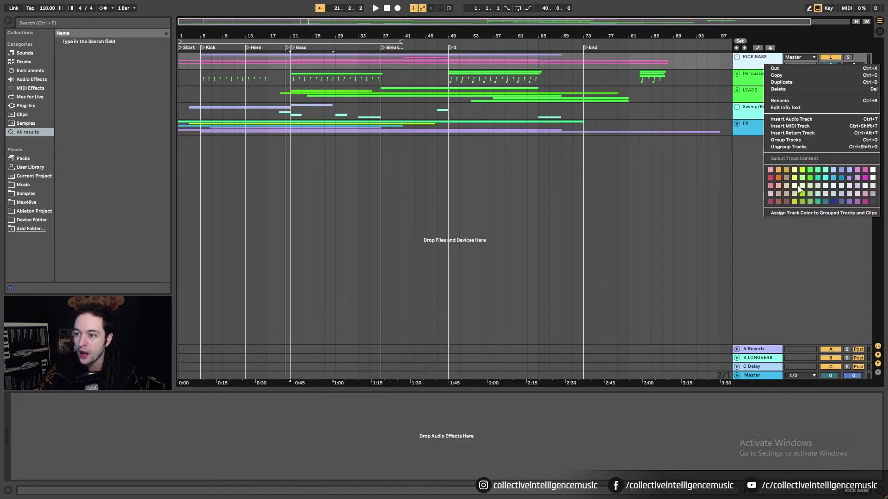
left_click(826, 201)
right_click(763, 60)
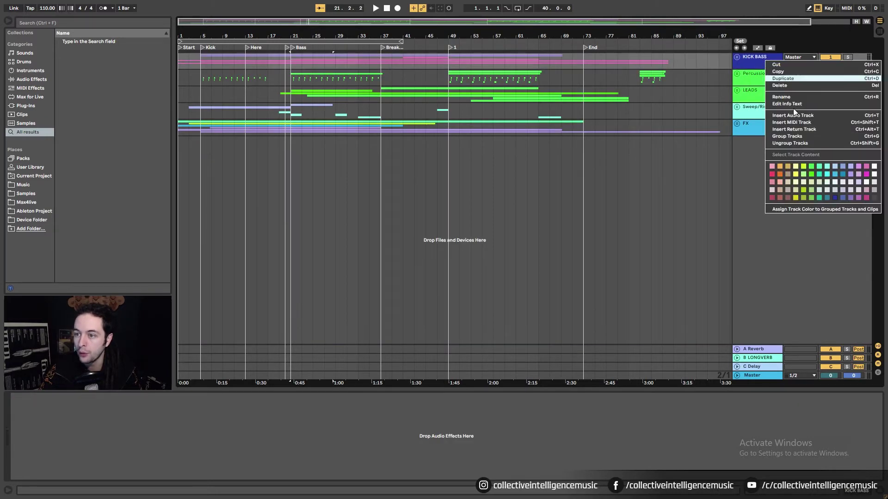
left_click(821, 213)
right_click(754, 75)
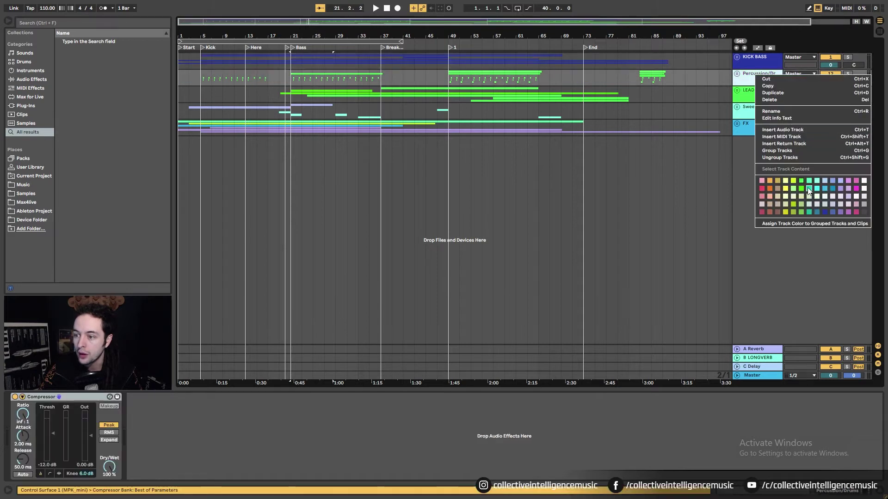
left_click(810, 190)
Step: Color the LEADS group orange and assign that color to its grouped tracks and clips
right_click(757, 97)
left_click(773, 214)
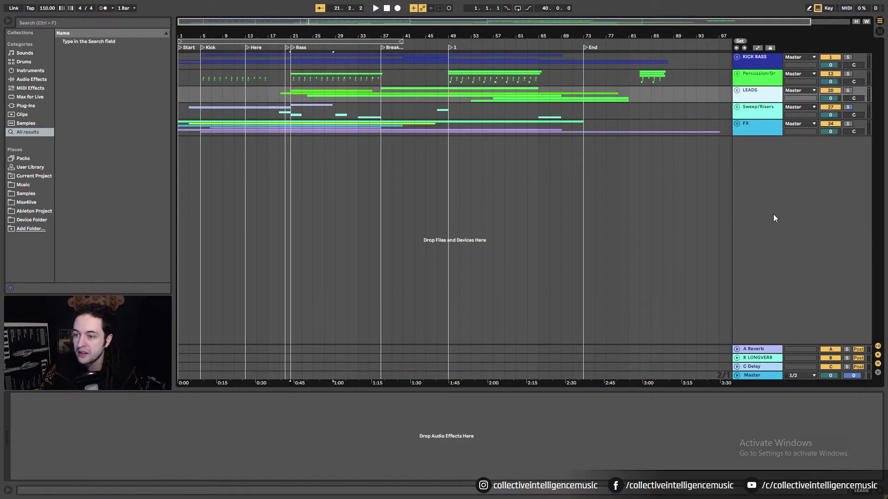
right_click(760, 91)
left_click(775, 205)
right_click(759, 96)
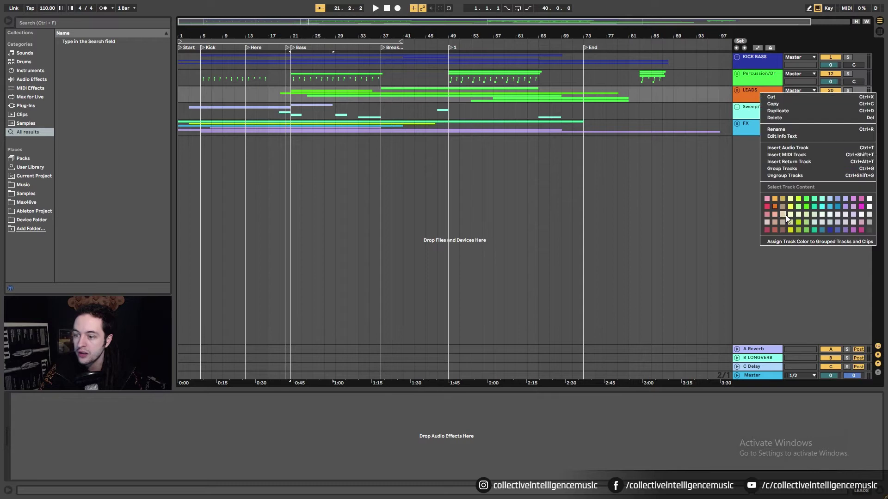
left_click(787, 241)
Step: Color the Sweep/Risers group light blue and assign that color to its grouped tracks and clips
right_click(756, 112)
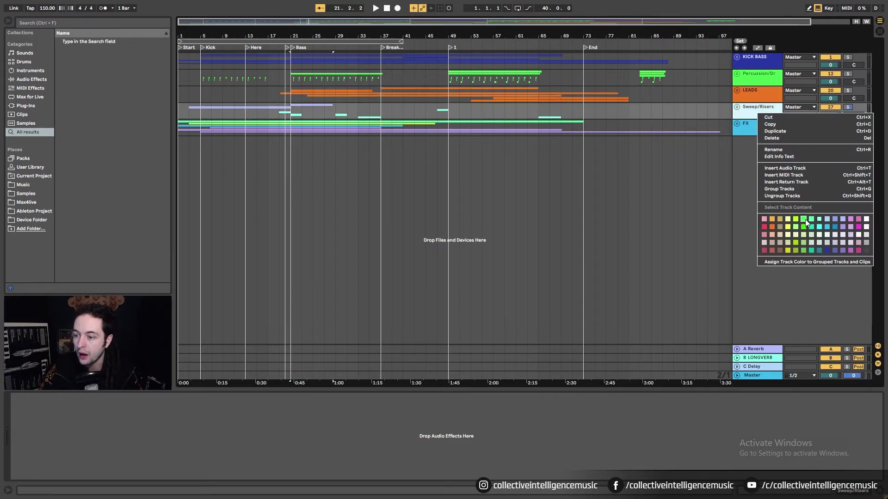
left_click(840, 220)
right_click(762, 111)
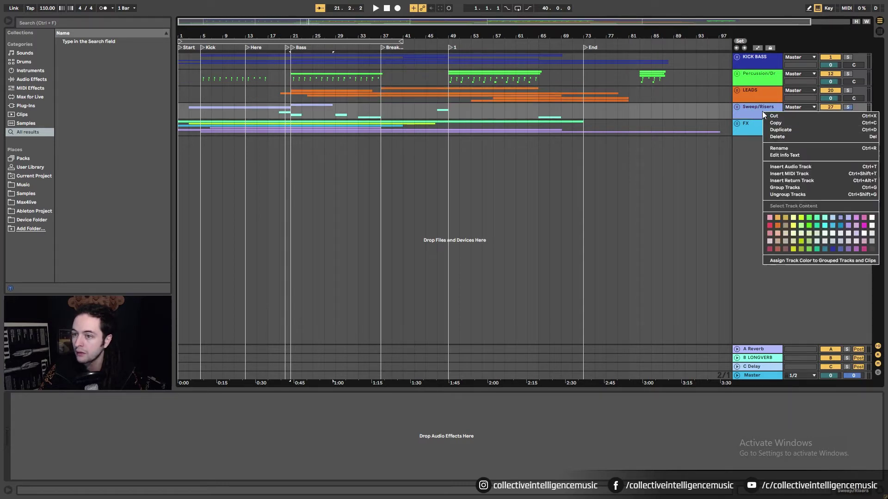
left_click(813, 261)
Step: Color the FX group yellow and assign that color to its grouped tracks and clips
left_click(752, 134)
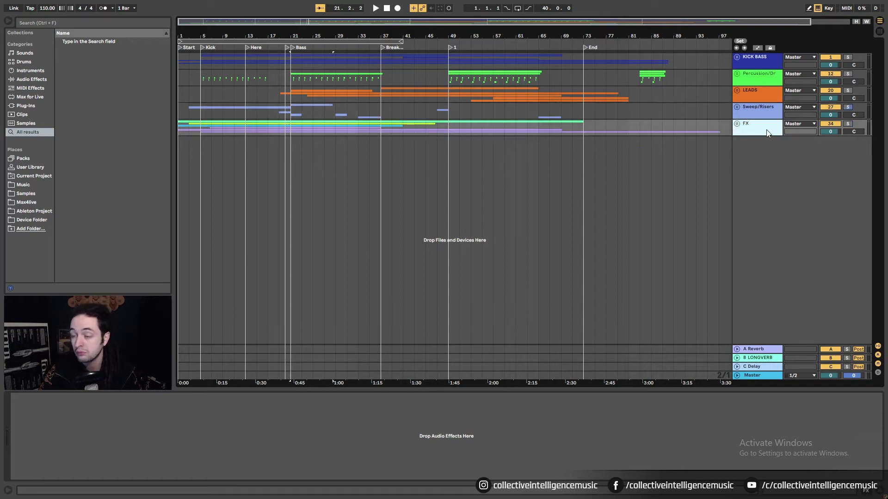
right_click(767, 129)
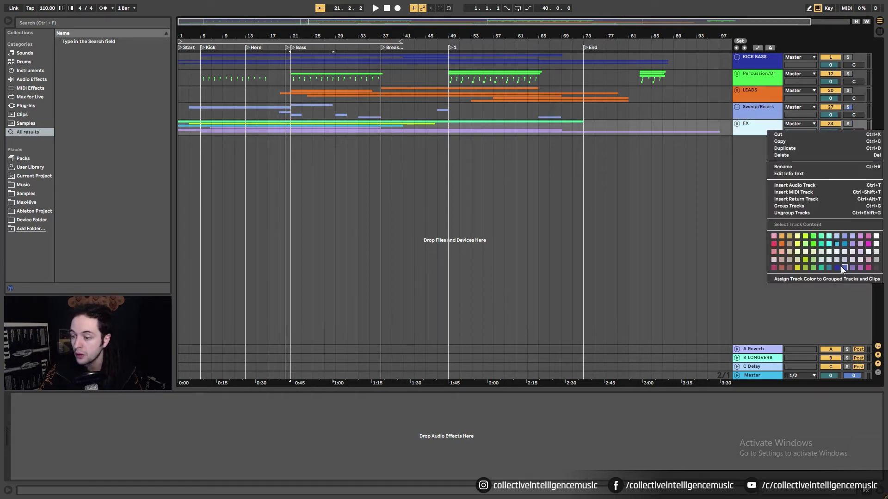
left_click(797, 267)
right_click(759, 131)
left_click(787, 277)
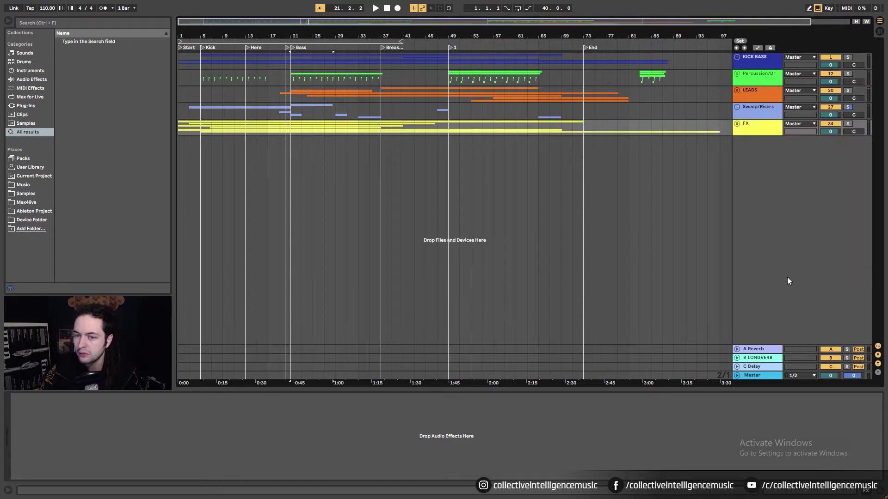
Step: Expand the FX group and play the arrangement from the End marker at bar 73
left_click(737, 123)
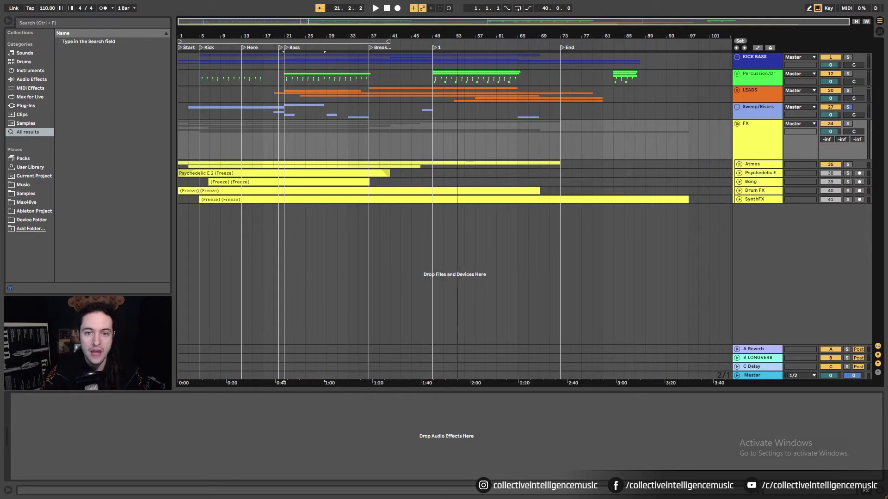
key("minus")
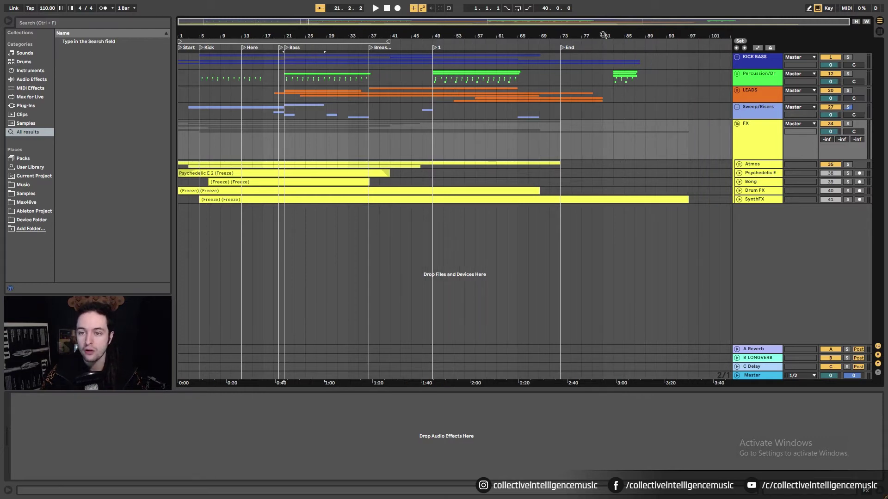
left_click(559, 154)
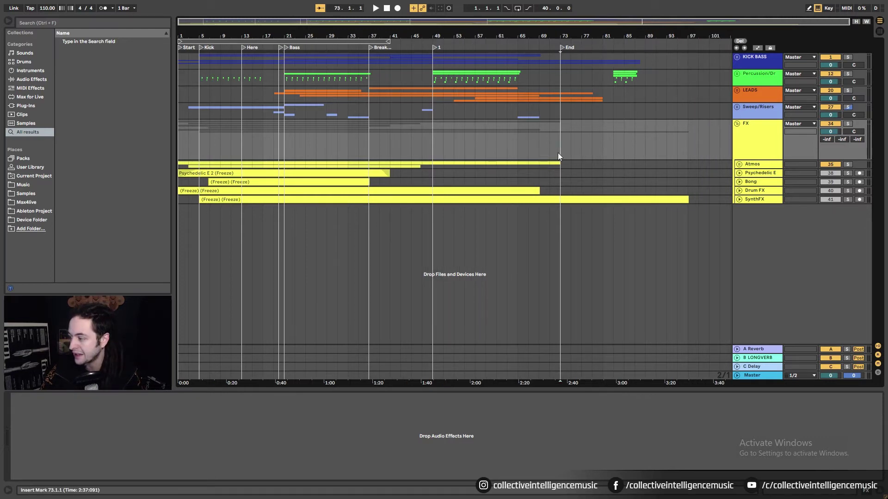
key("space")
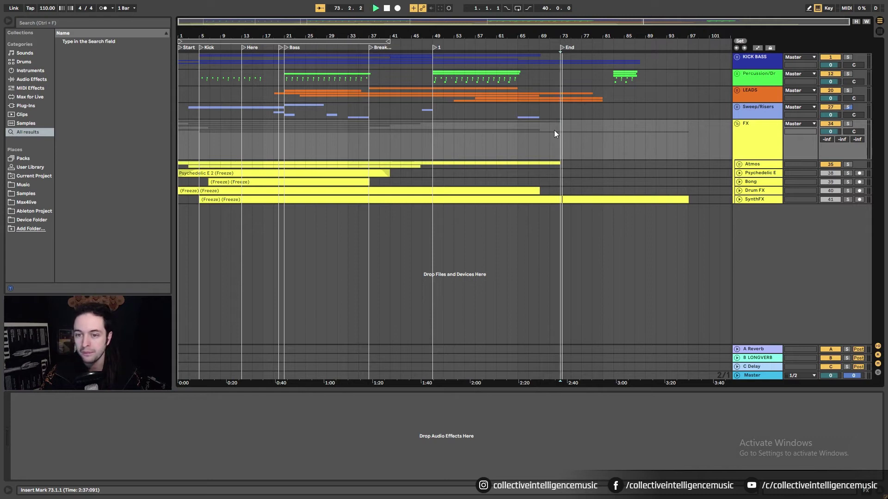
Step: Play the arrangement from bar 67 and delete the clip material on all tracks from the End marker at bar 73 to bar 97
left_click(540, 131)
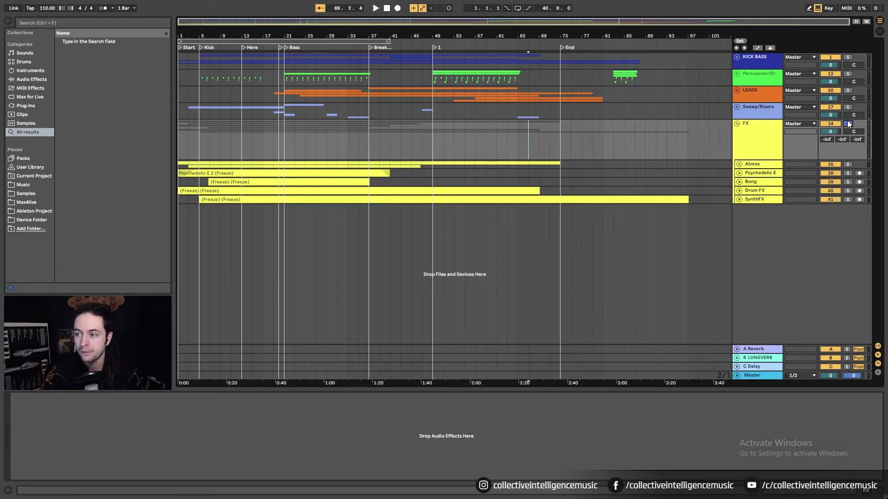
left_click(528, 139)
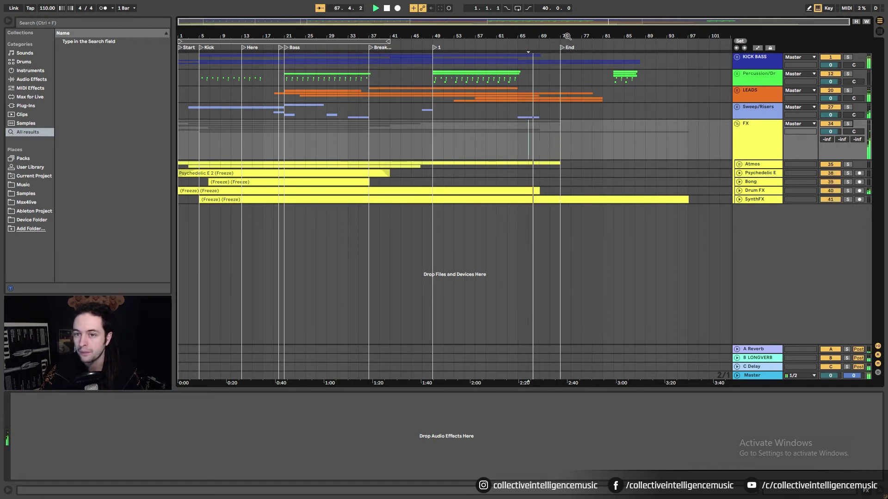
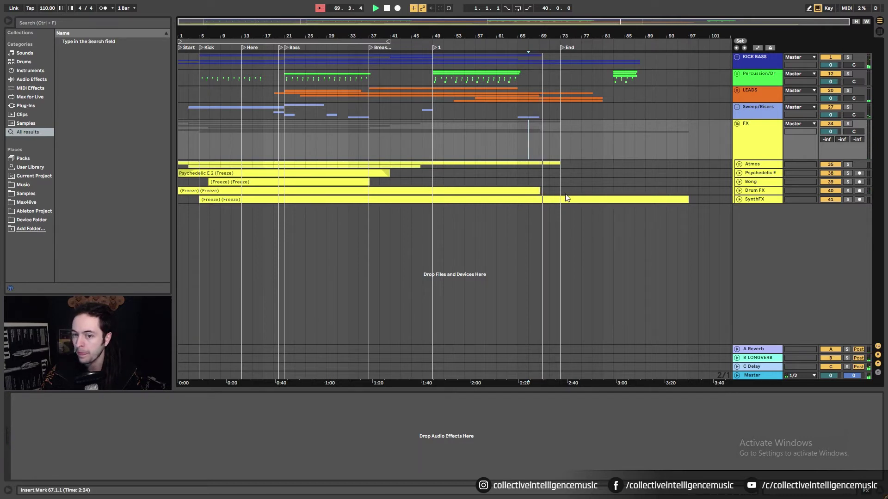
left_click(691, 202)
left_click_drag(691, 202, 560, 53)
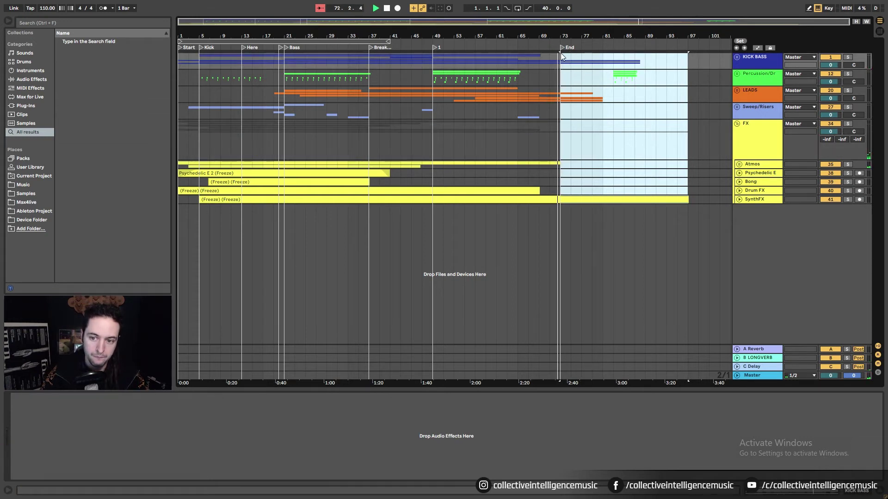
key("Delete")
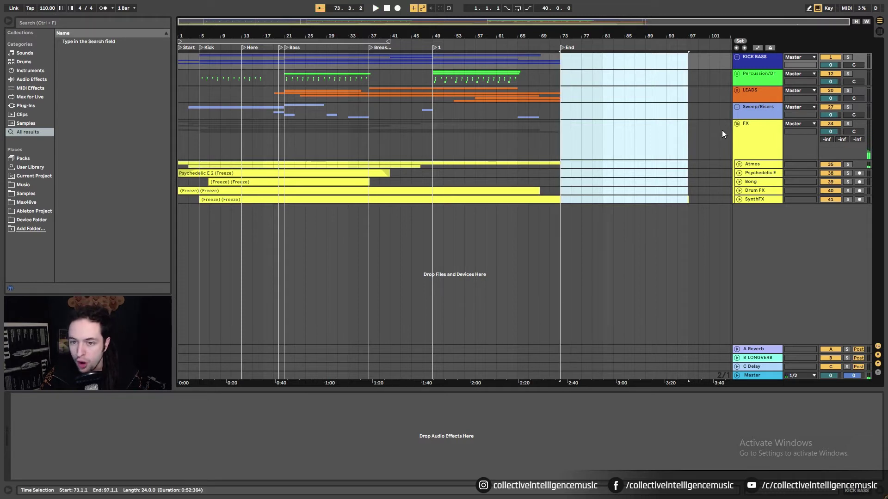
Step: Expand the Atmos group, trim the Water Drop clip to end at bar 71, and collapse the FX group
left_click(738, 165)
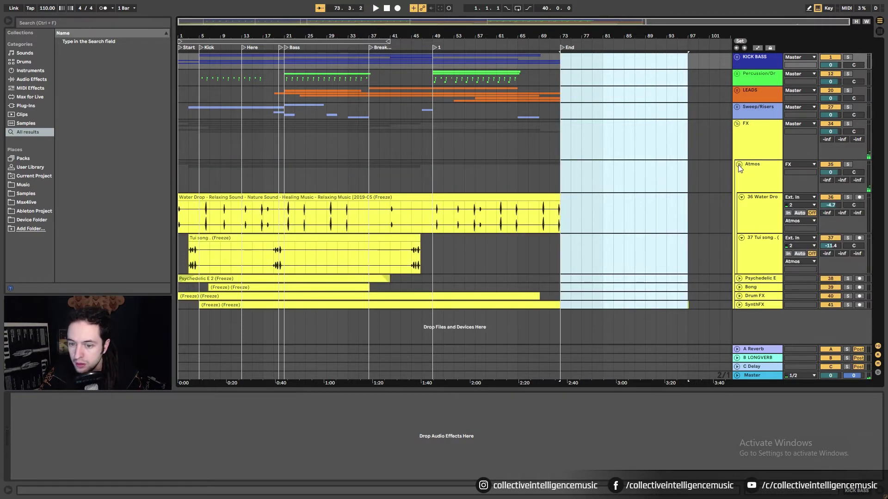
left_click_drag(561, 203, 549, 204)
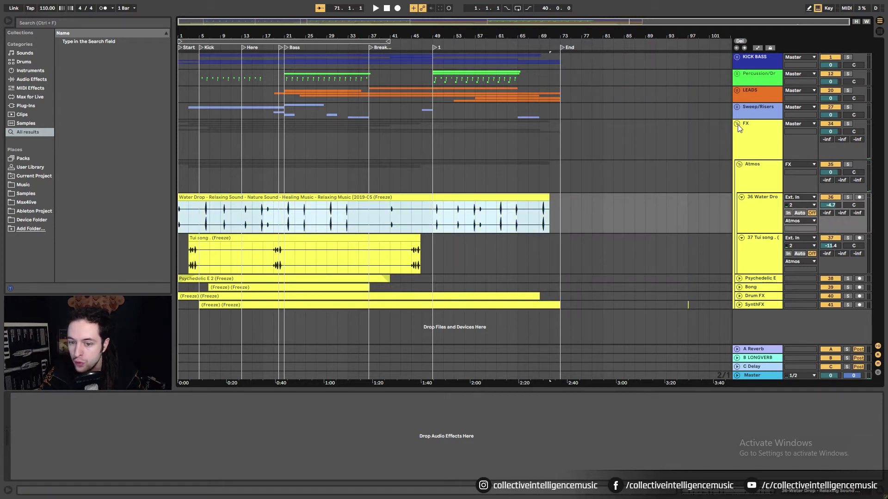
left_click(750, 220)
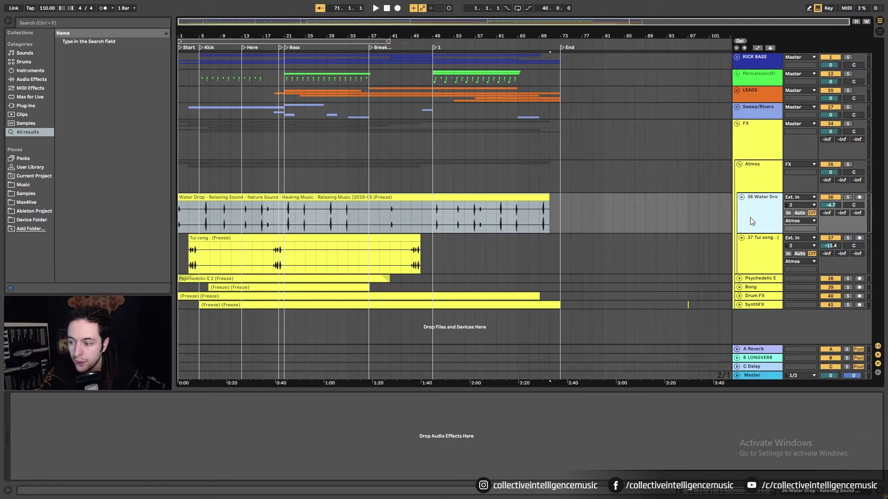
left_click(736, 122)
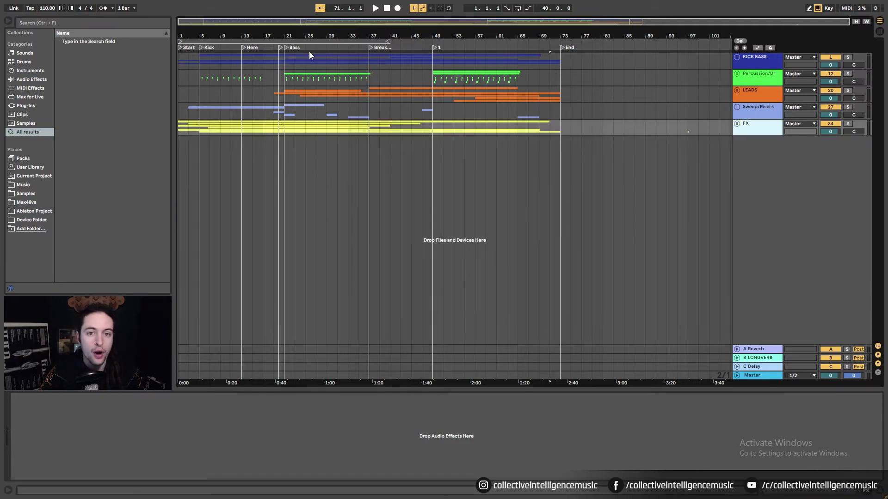
Step: Extend the arrangement loop so it runs from bar 1 to the End marker at bar 73
left_click_drag(386, 42, 566, 44)
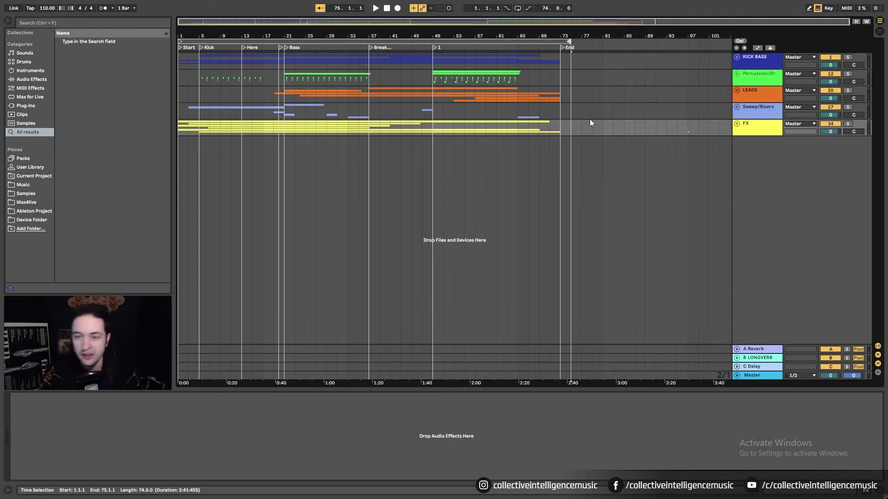
left_click_drag(568, 42, 560, 42)
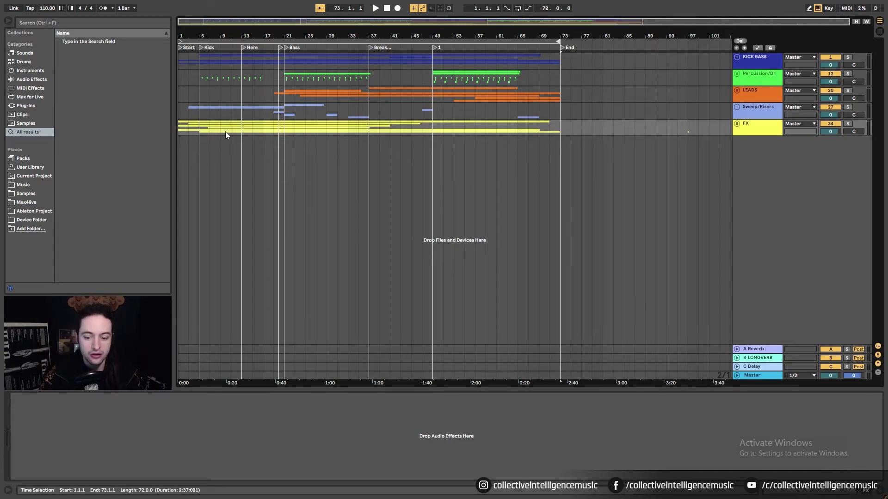
Step: Expand the KICK BASS and BASS groups and turn the clip gain of the PSYBASS and SubBass clips fully down
left_click(736, 58)
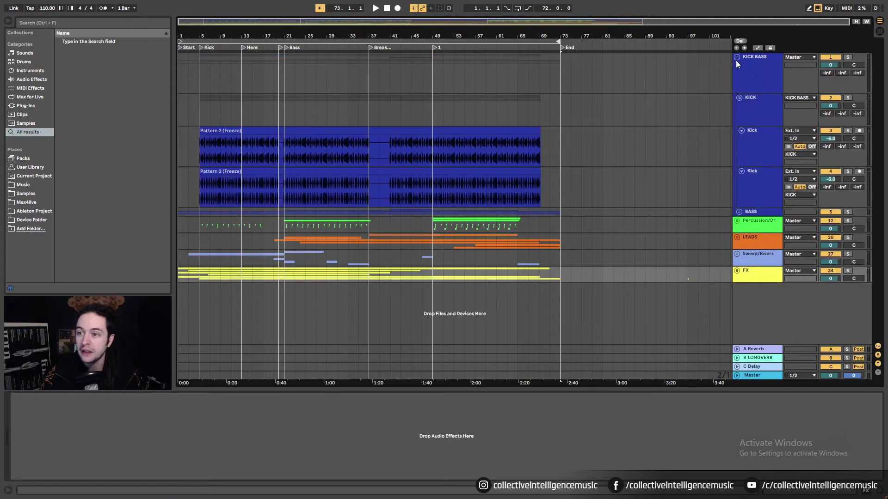
left_click(739, 212)
left_click(752, 172)
left_click(757, 198)
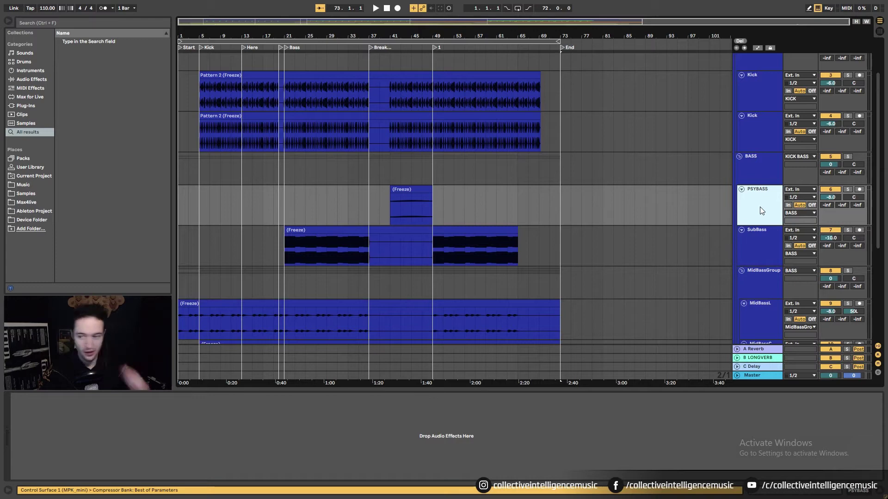
scroll(765, 215, "down", 3)
left_click(764, 180)
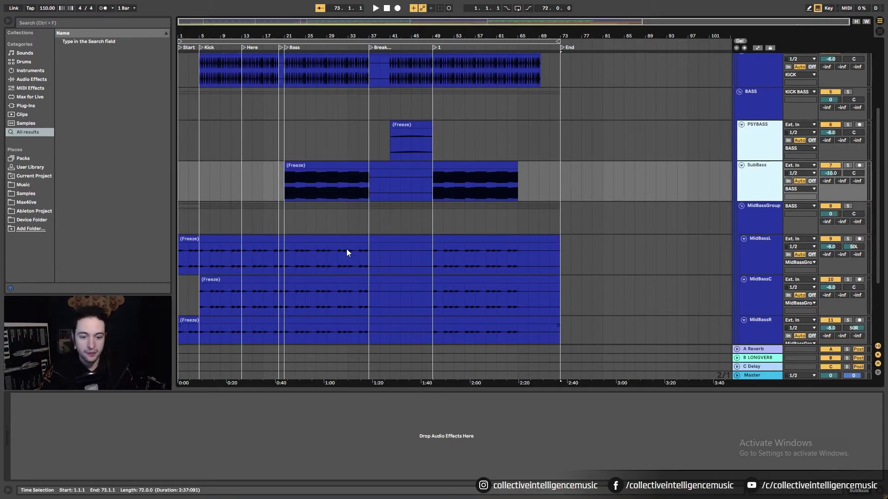
left_click(335, 165)
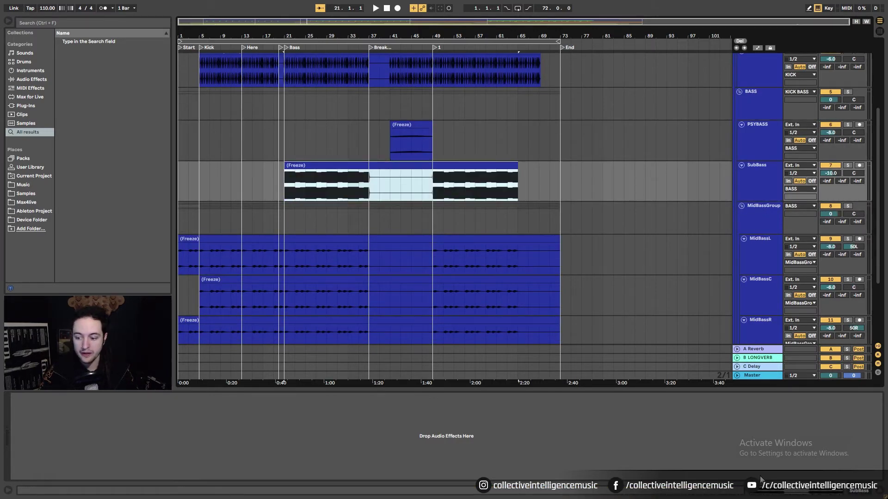
key("shift+Tab")
left_click(410, 124)
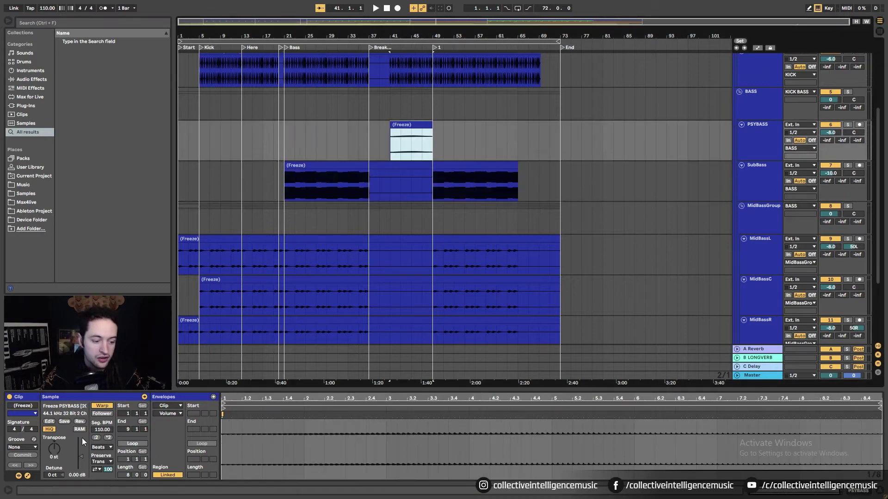
left_click(336, 165)
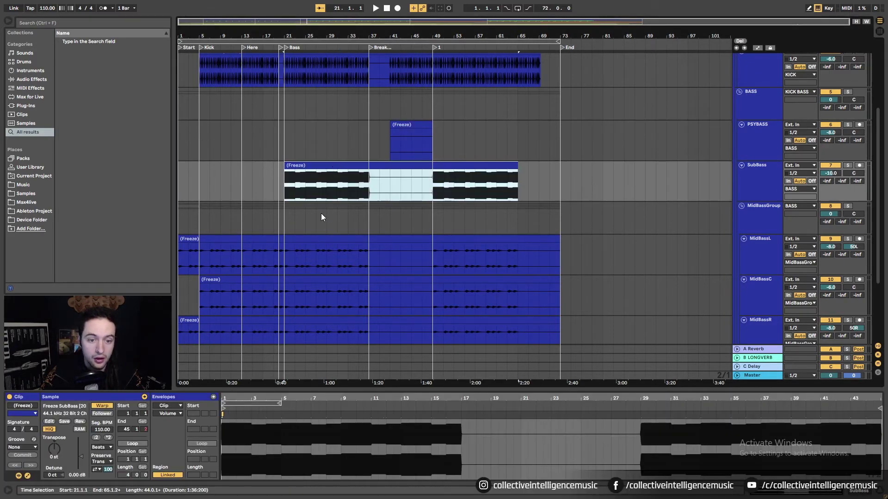
Step: Lower the clip gain of the MidBassL, MidBassC and MidBassR clips to -inf dB
left_click(352, 243)
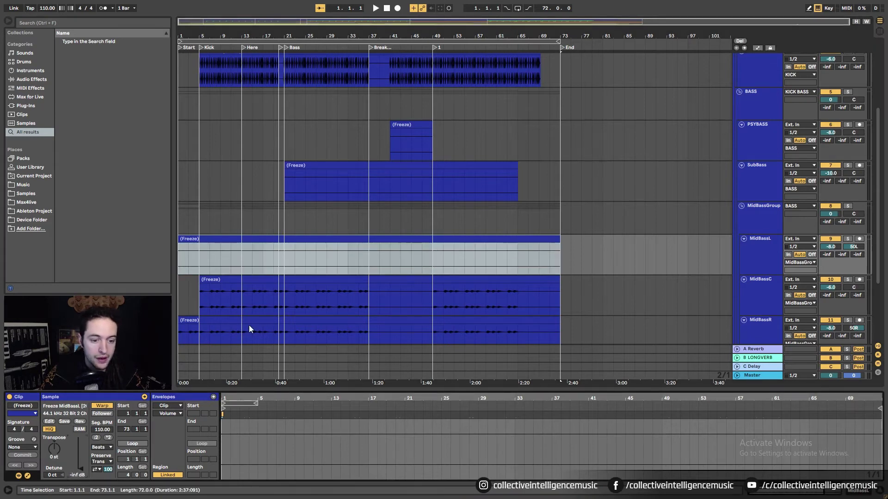
left_click(257, 281)
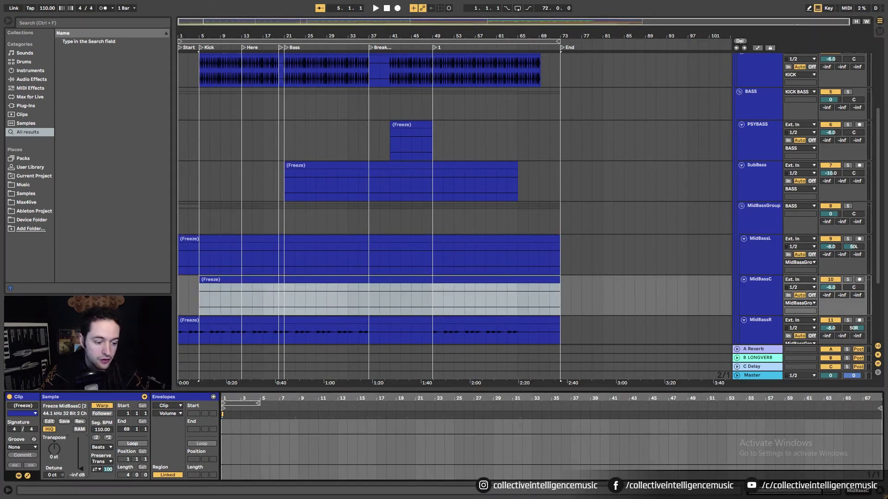
left_click(273, 334)
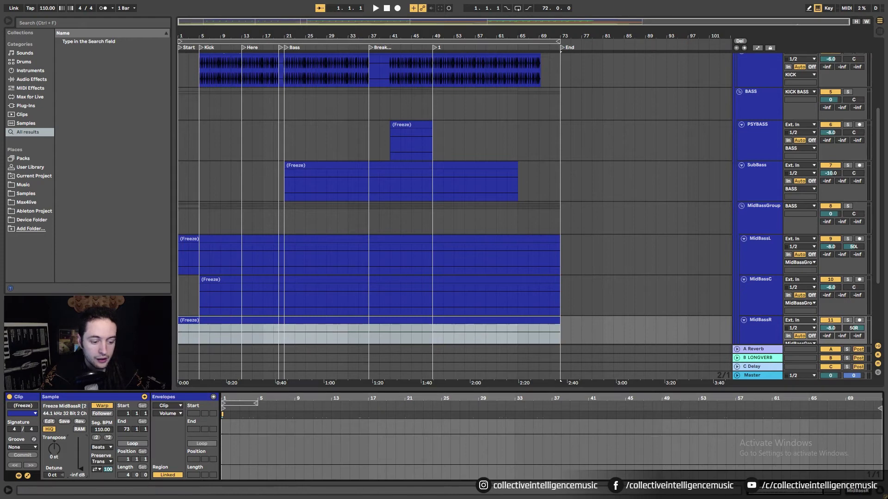
Step: Expand the percussion group, extend the first Percussion clip to bar 65, and turn its clip gain fully down
scroll(697, 251, "down", 5)
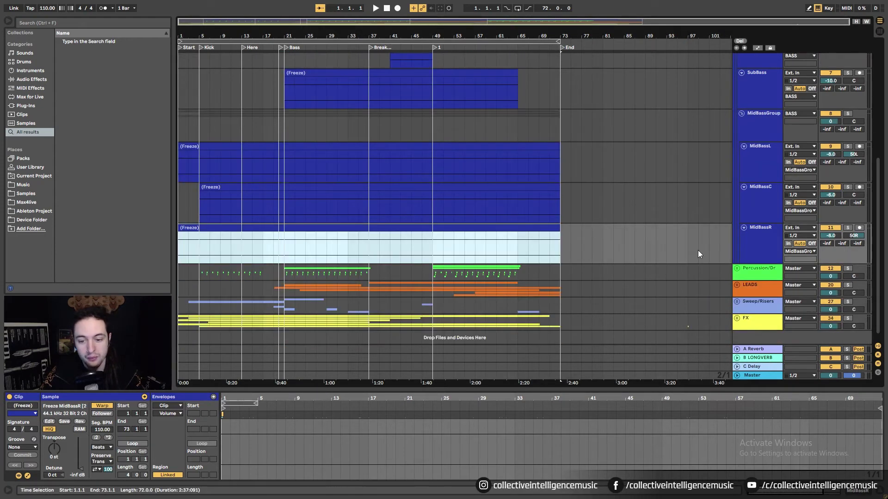
left_click(737, 268)
scroll(694, 265, "down", 3)
left_click(445, 244)
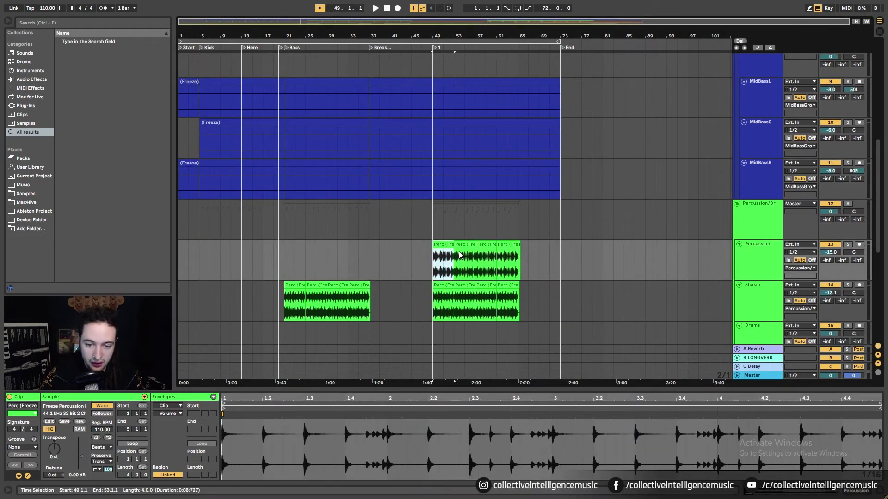
left_click_drag(453, 259, 518, 260)
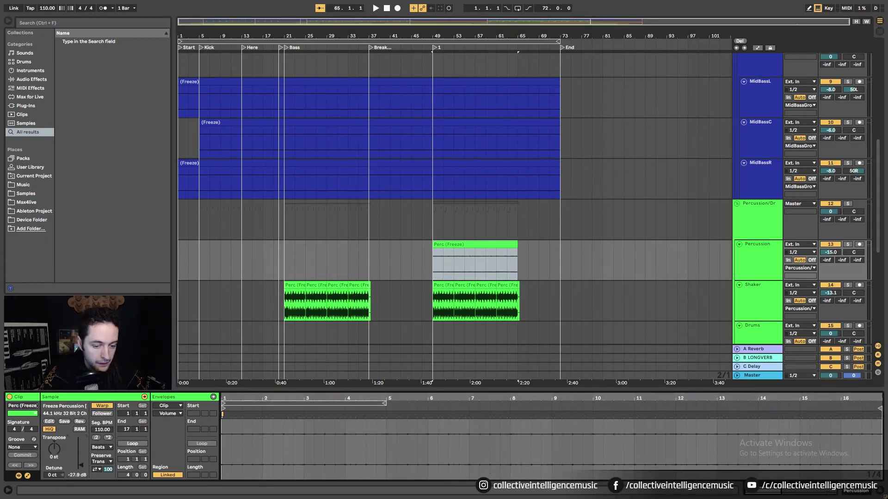
Step: Extend the first Shaker clip to the End marker at bar 73 and turn its clip gain fully down
left_click(303, 288)
left_click_drag(303, 287, 560, 294)
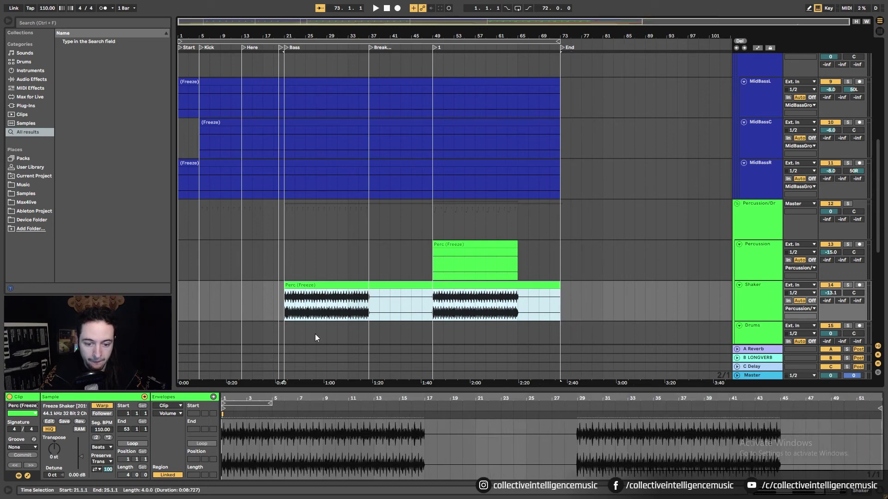
left_click_drag(81, 459, 81, 481)
Step: Extend the first ClapLayer1 clip over the following claps to the End marker at bar 73, making one continuous clip
scroll(417, 282, "down", 6)
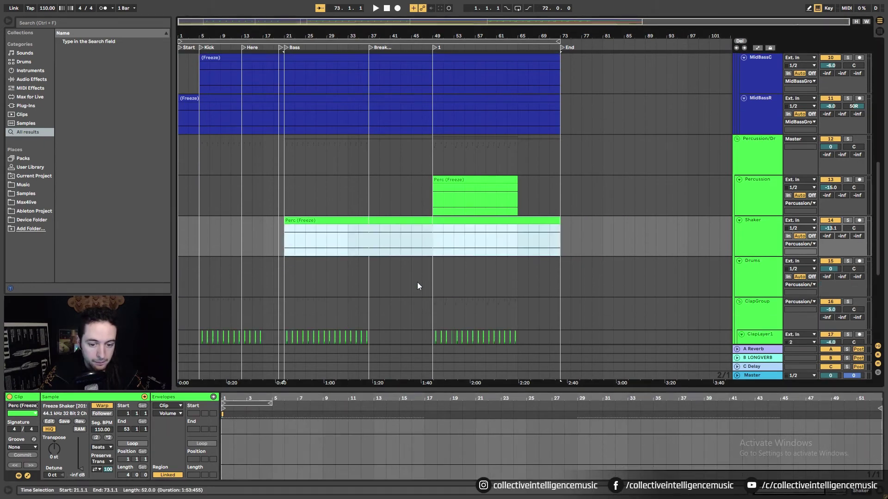
scroll(506, 268, "down", 2)
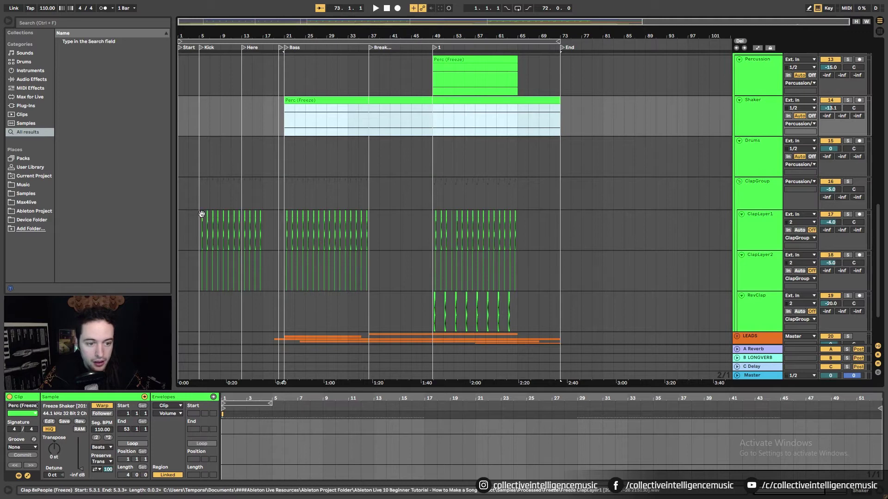
left_click(203, 216)
left_click_drag(204, 36, 351, 238)
key("minus")
key("minus")
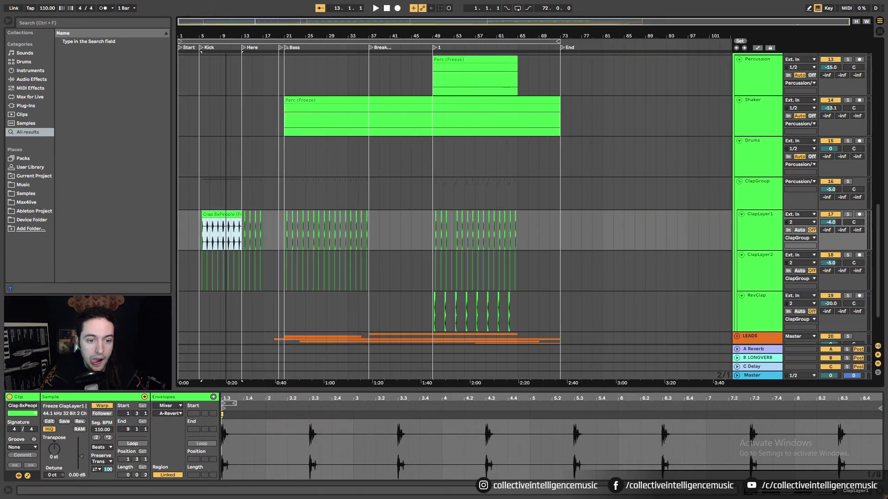
left_click_drag(242, 215, 560, 217)
Step: Extend the first ClapLayer2 clip over the remaining claps to about bar 86, making one continuous clip
left_click(202, 257)
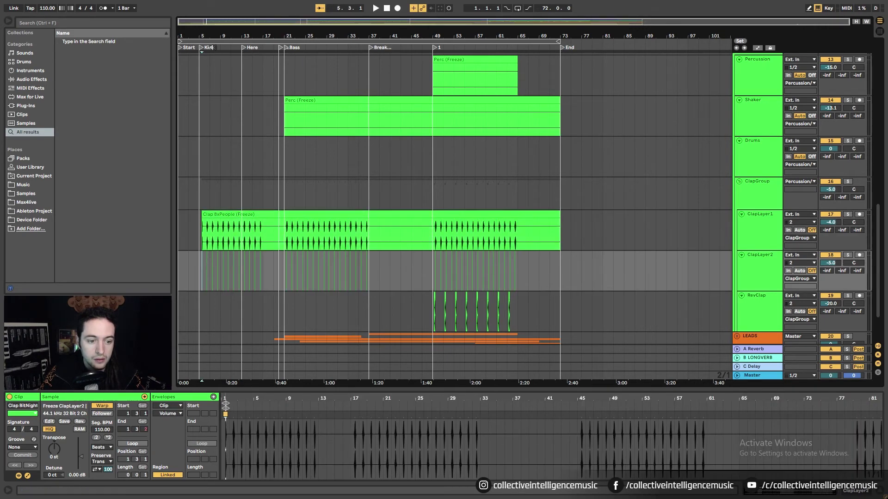
scroll(202, 257, "up", 5)
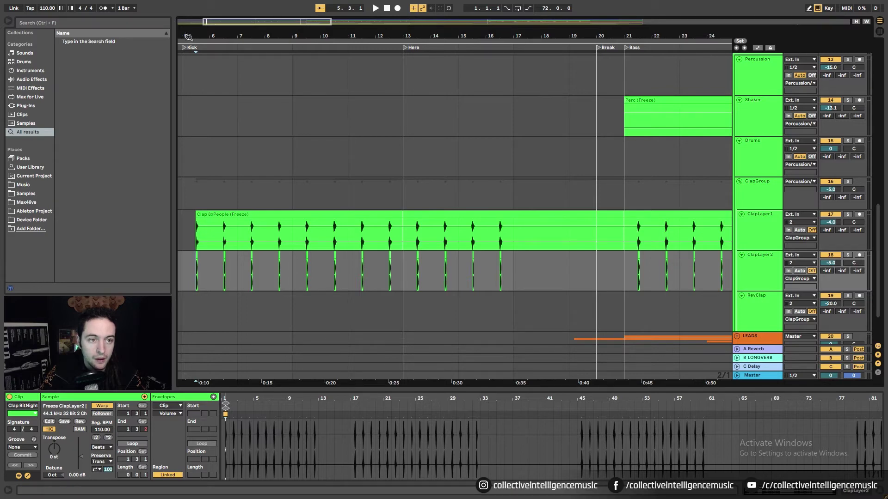
scroll(193, 216, "up", 3)
left_click(207, 257)
left_click_drag(206, 257, 423, 257)
scroll(294, 34, "down", 10)
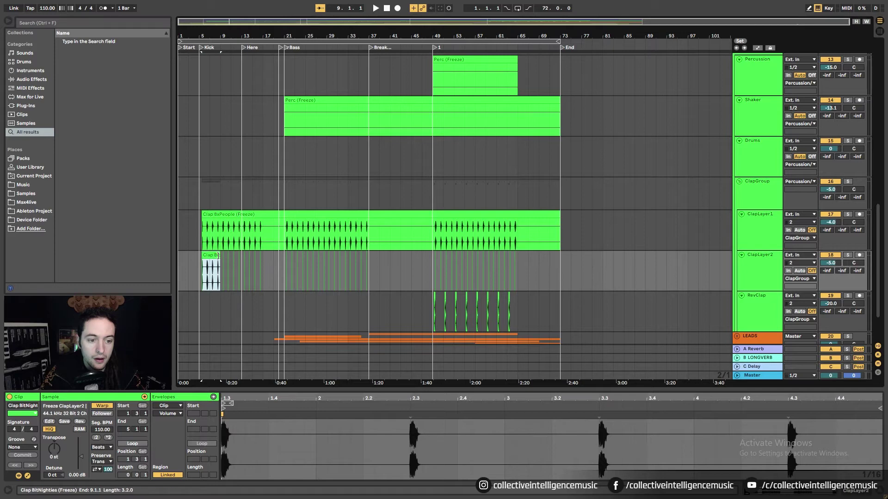
left_click_drag(218, 257, 631, 257)
Step: Extend the first RevClap clip over the following reverse claps so that it ends at bar 65
left_click(435, 296)
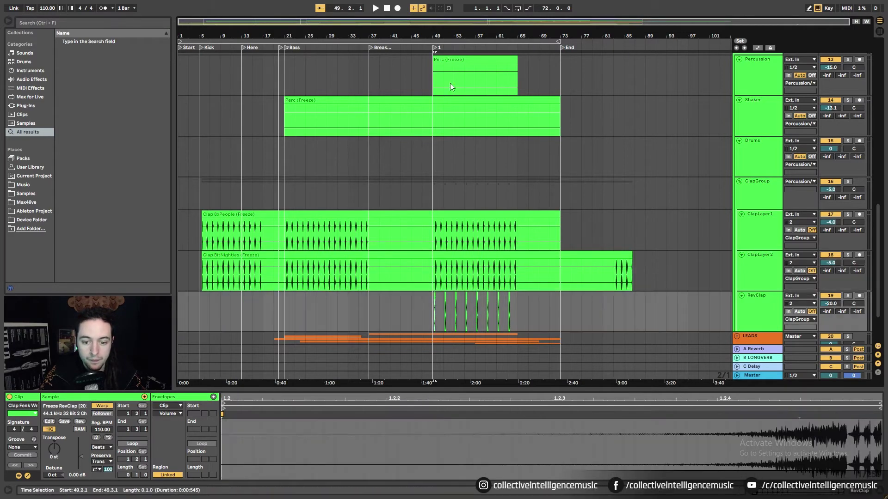
scroll(440, 164, "up", 3)
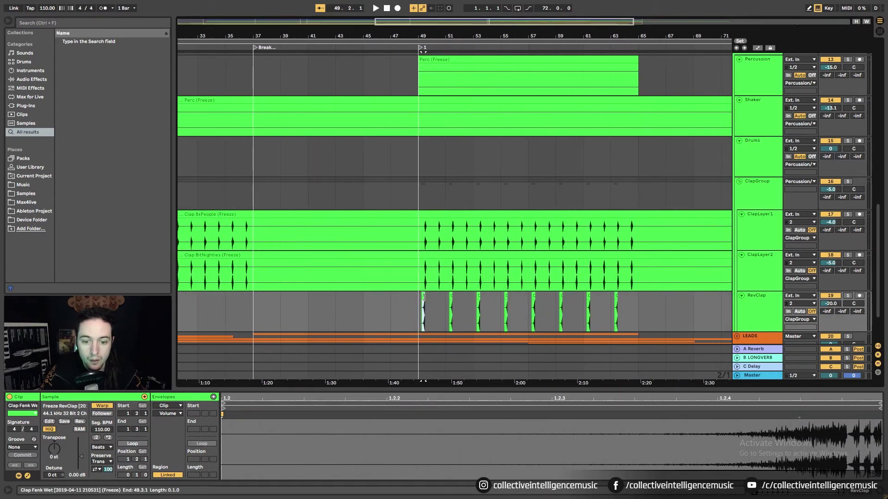
left_click_drag(425, 301, 671, 300)
scroll(470, 41, "down", 5)
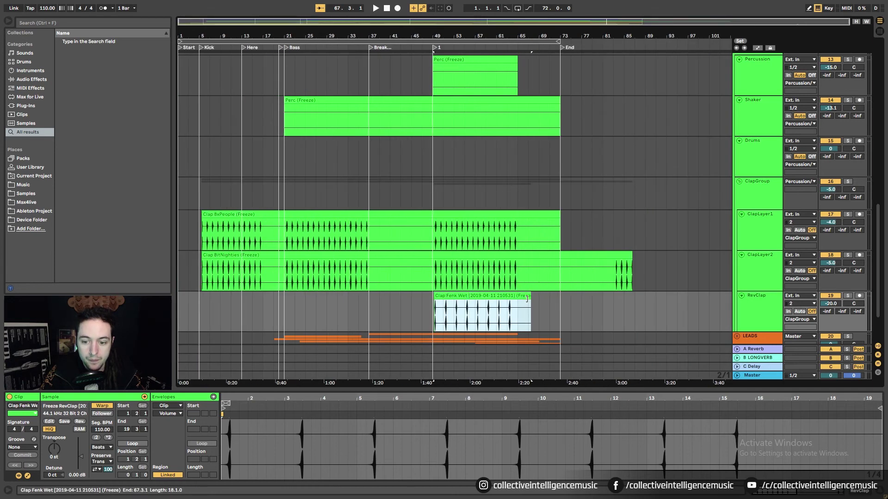
left_click_drag(530, 300, 517, 301)
Step: Trim the ClapLayer2 clip to end at the End marker at bar 73 and expand the LEADS group
left_click_drag(630, 256, 560, 255)
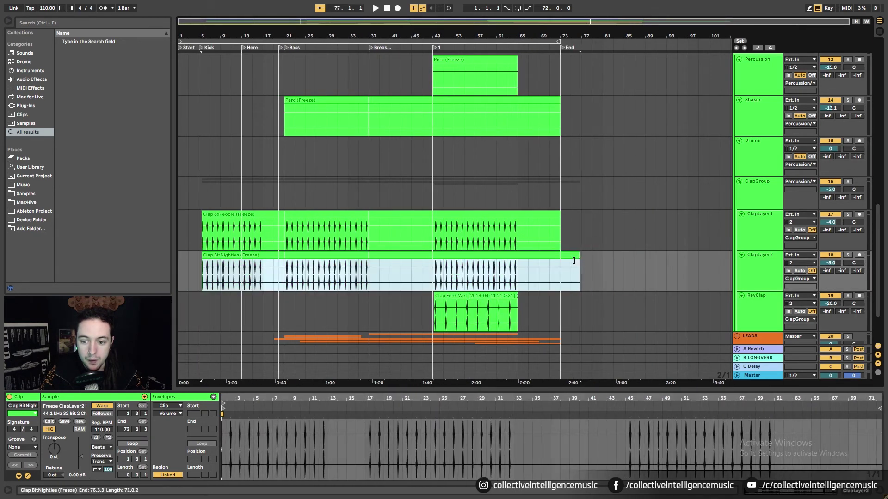
scroll(562, 264, "down", 2)
left_click(736, 300)
scroll(562, 317, "down", 10)
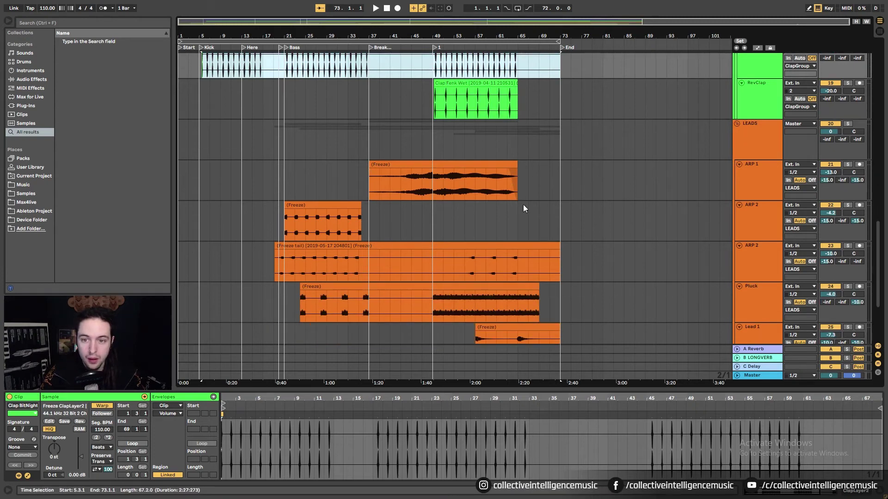
Step: Turn the gain of all clips on the ClapLayer1, ClapLayer2 and RevClap tracks down to -inf dB together
scroll(523, 205, "up", 10)
left_click(471, 277)
left_click(286, 203, "shift")
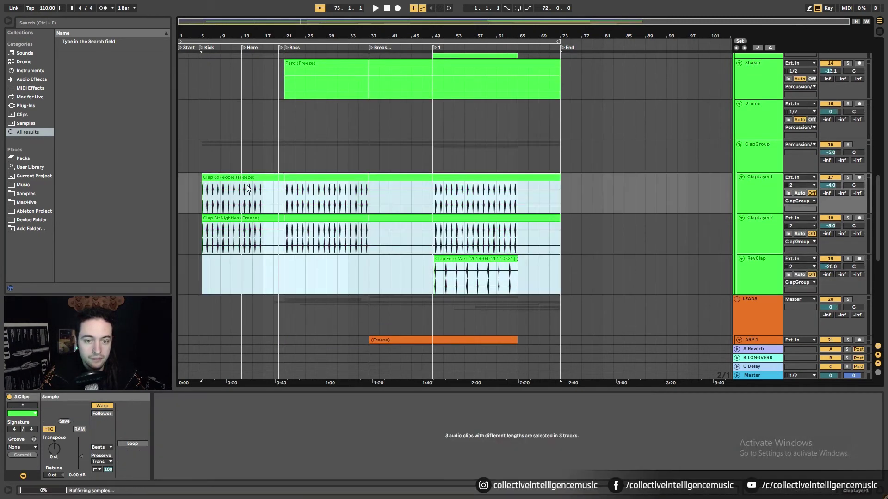
left_click_drag(82, 456, 81, 469)
scroll(423, 88, "up", 3)
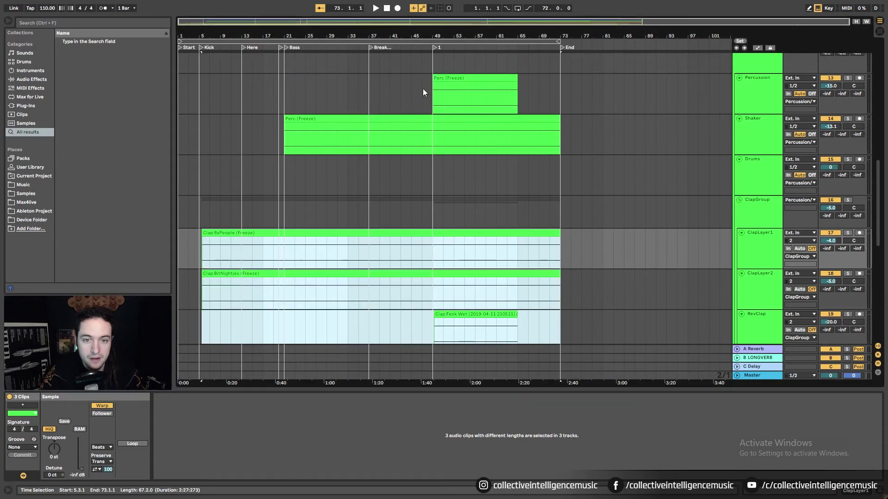
Step: Turn the gain of every clip in the LEADS group, from bar 1 to the End marker, down to -inf dB
scroll(419, 116, "down", 9)
scroll(421, 119, "down", 4)
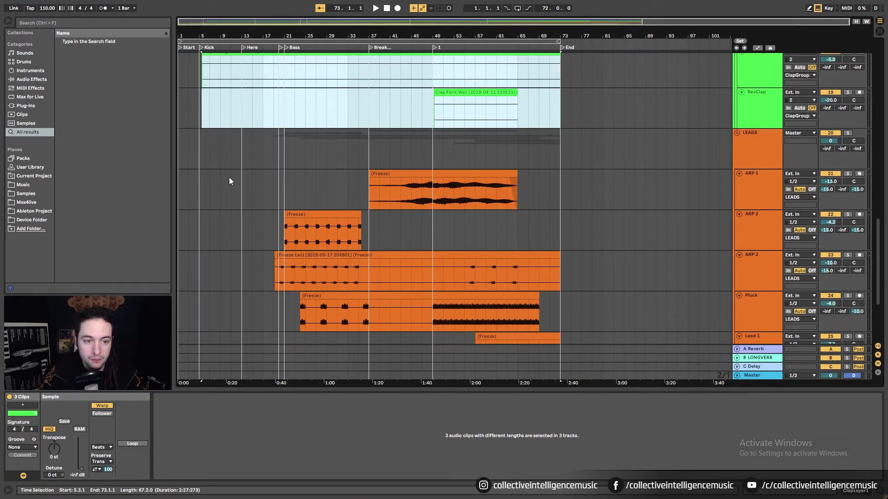
left_click(181, 186)
scroll(362, 188, "down", 8)
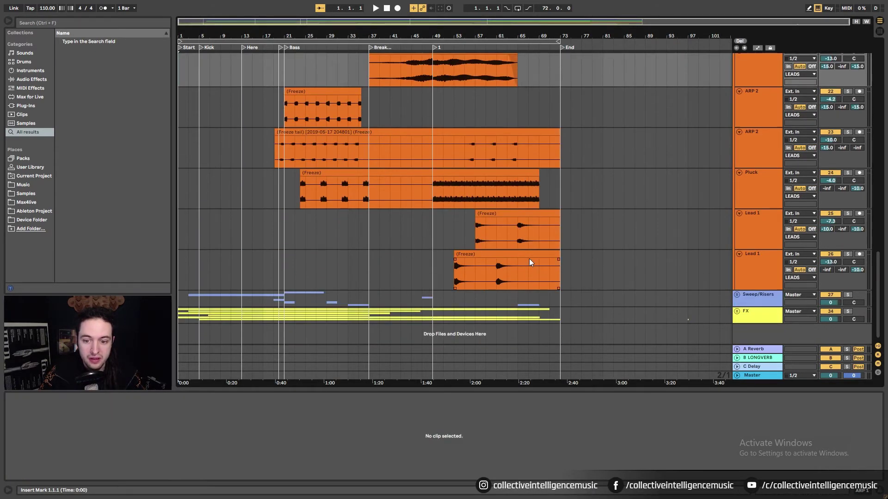
left_click(528, 262, "shift")
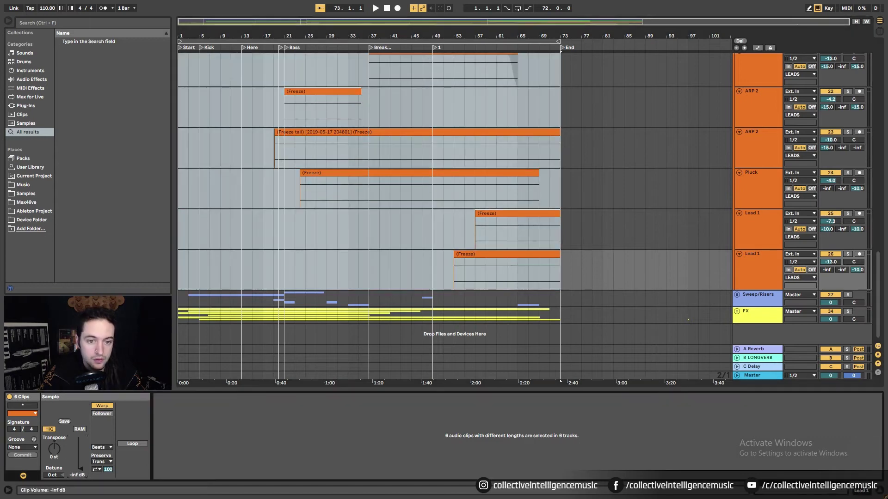
Step: Expand the Sweep/Risers group and turn the gain of all its clips, from CYMBAL to Operator, fully down
left_click(737, 294)
scroll(506, 284, "down", 9)
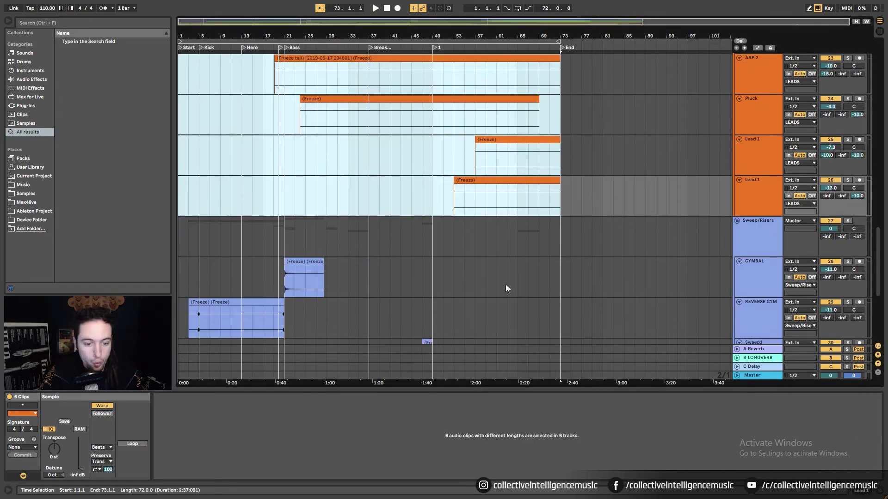
left_click(183, 218)
scroll(207, 215, "down", 8)
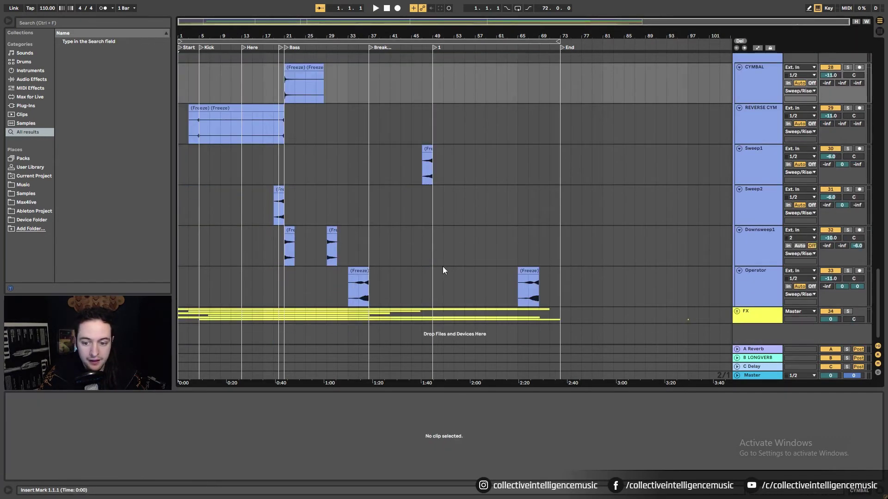
left_click(561, 287, "shift")
left_click_drag(80, 456, 80, 472)
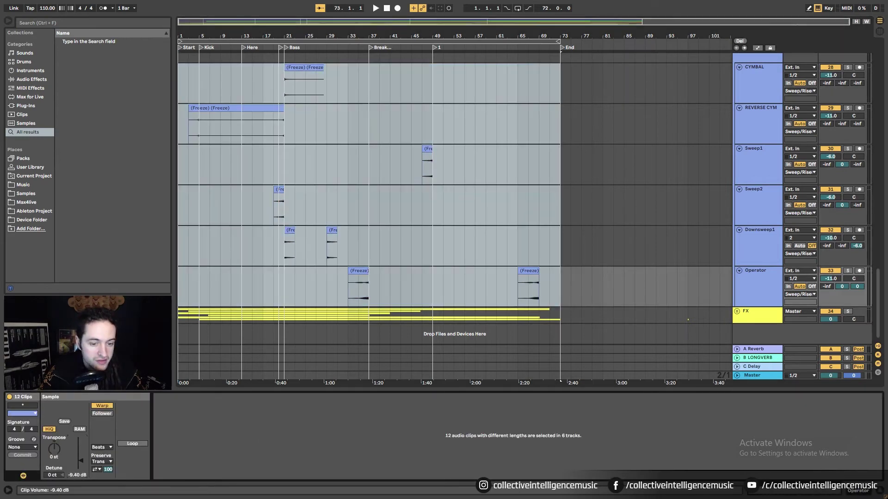
Step: Expand the FX group and turn the gain of its clips up to the End marker, from Water Drop to SynthFX, fully down
left_click(737, 311)
scroll(194, 226, "down", 9)
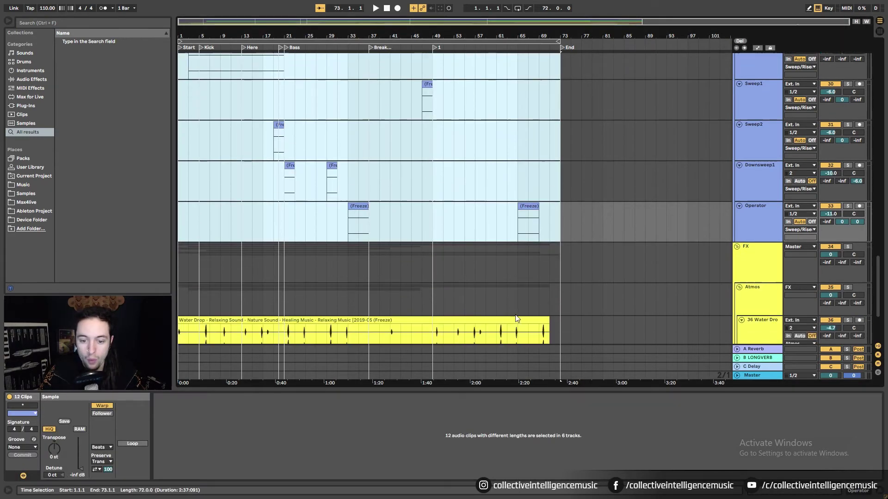
left_click(194, 227)
scroll(195, 227, "down", 1)
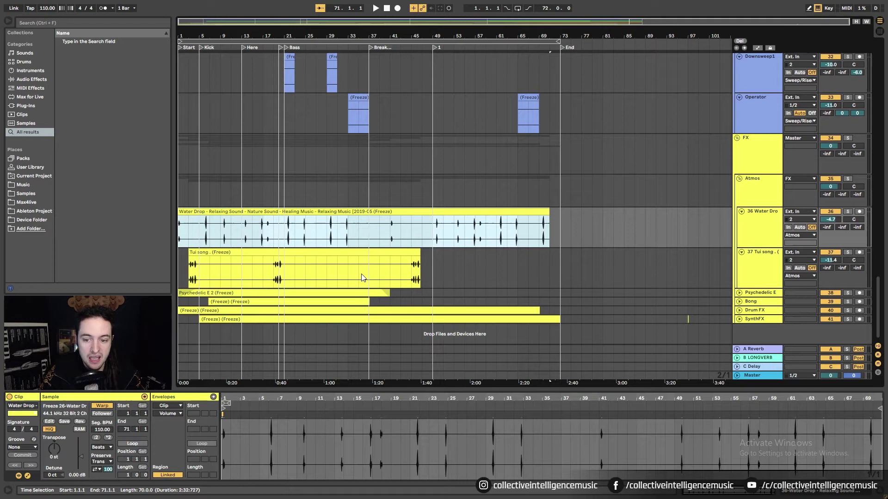
left_click(509, 322, "shift")
left_click_drag(80, 456, 79, 472)
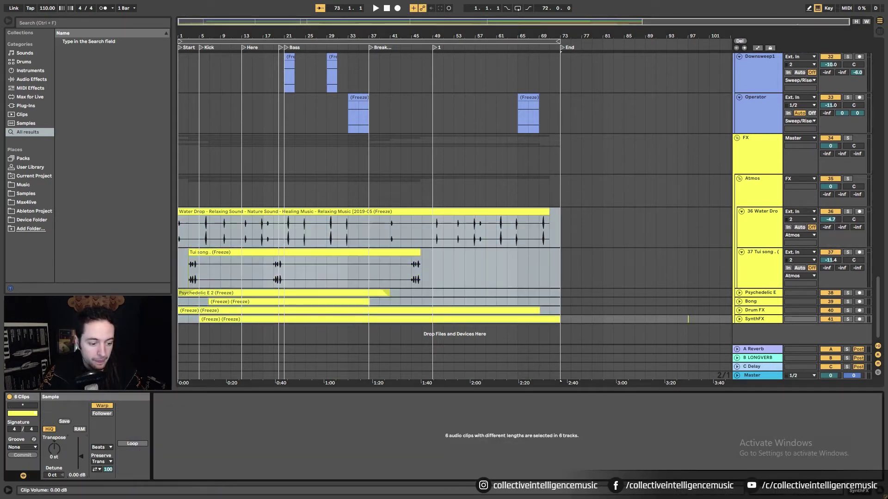
left_click(311, 204)
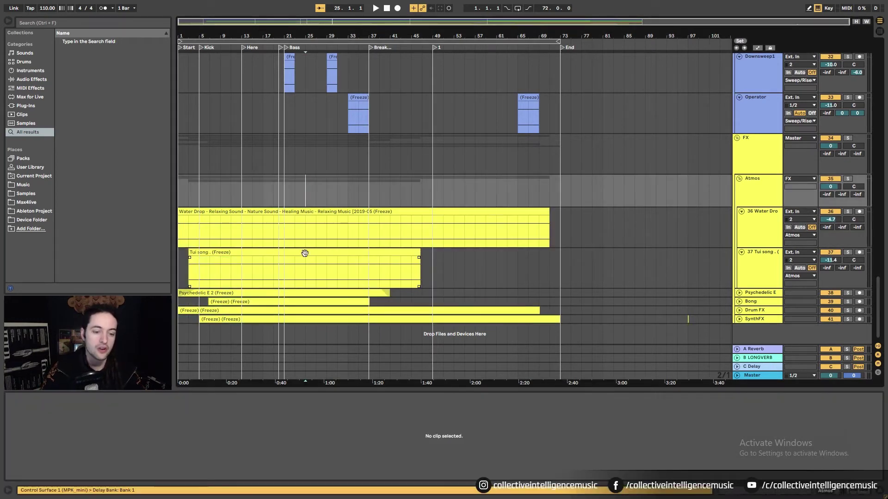
left_click(320, 218)
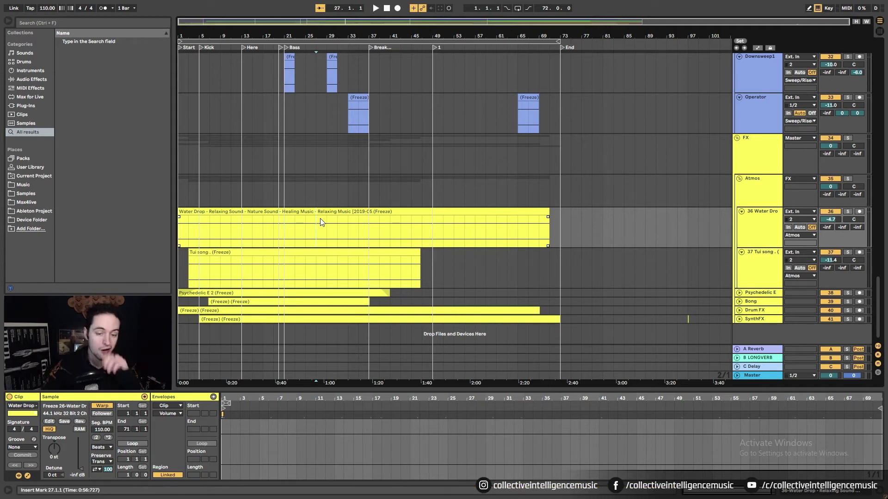
Step: Reset the track volumes of ARP 1 and both ARP 2 tracks in the LEADS group to the default 0 dB
scroll(323, 218, "up", 5)
scroll(484, 235, "up", 12)
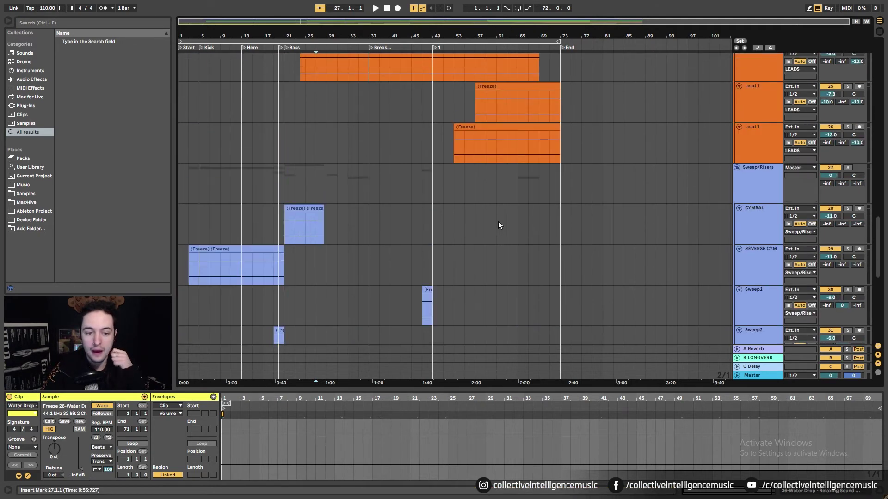
scroll(499, 215, "up", 5)
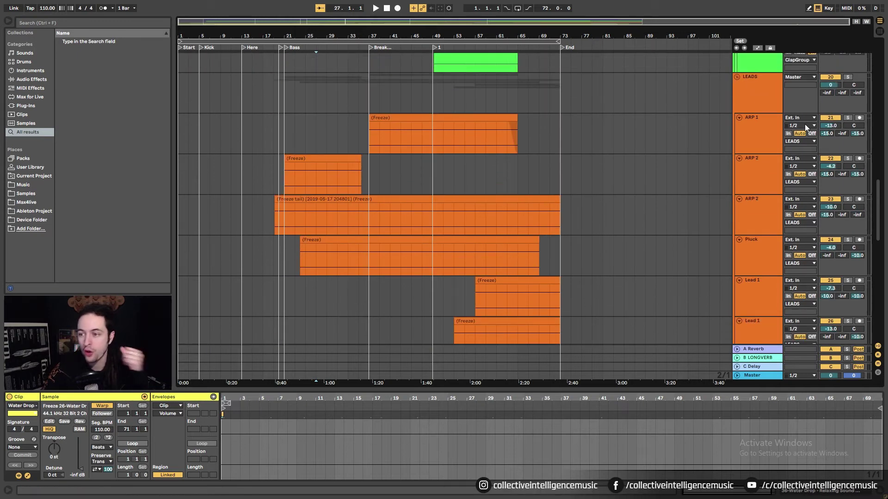
right_click(831, 125)
key("Delete")
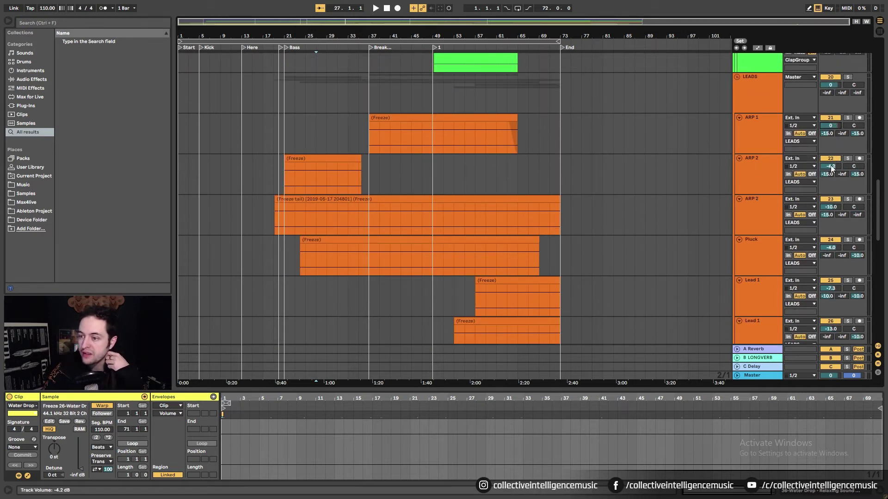
right_click(829, 166)
left_click(804, 193)
right_click(830, 207)
left_click(827, 232)
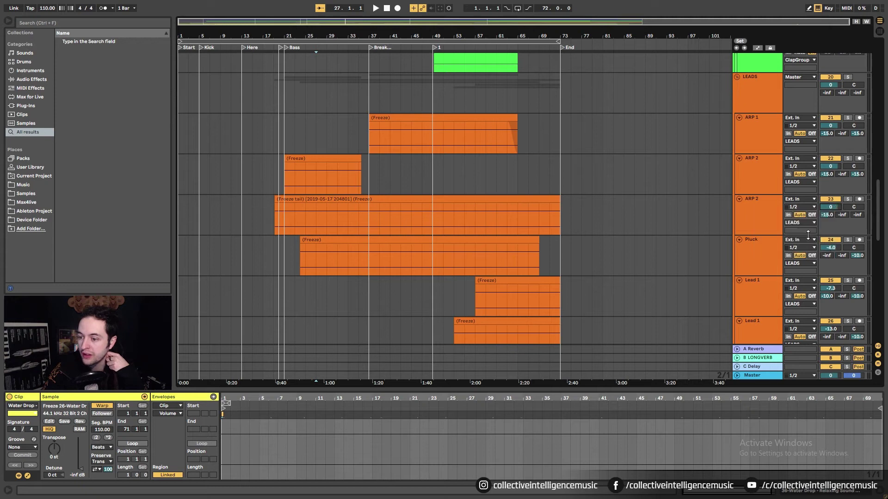
Step: Reset the track volumes of Pluck and both Lead 1 tracks to the default 0 dB
right_click(830, 248)
left_click(813, 273)
scroll(831, 248, "down", 2)
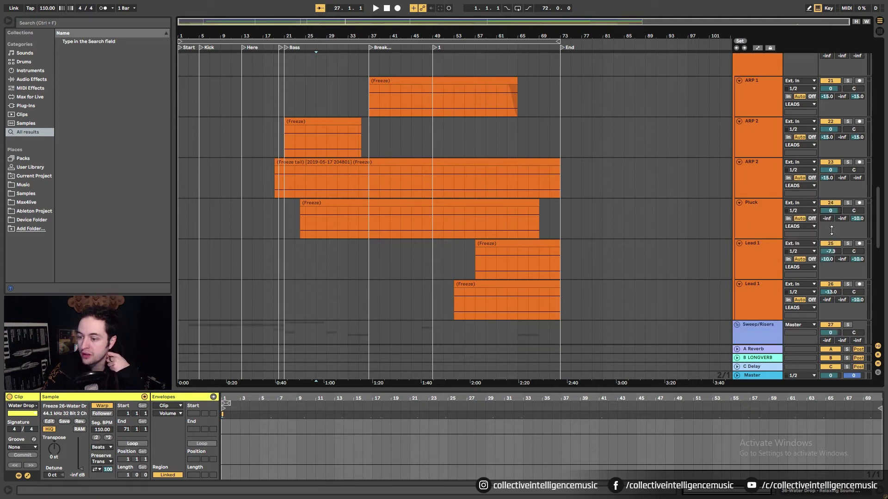
right_click(830, 251)
left_click(820, 278)
scroll(833, 280, "down", 1)
right_click(830, 273)
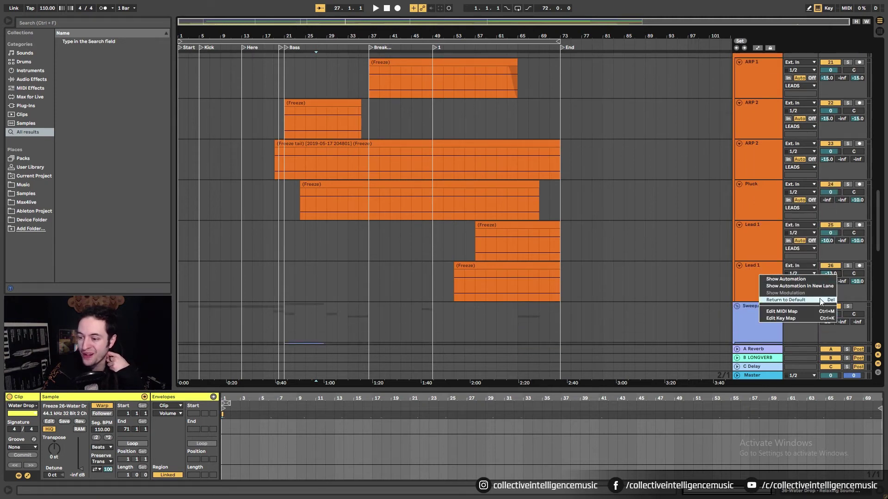
left_click(811, 300)
Step: Reset the track volumes of CYMBAL and REVERSE CYMBAL to the default 0 dB
scroll(829, 282, "down", 2)
right_click(830, 281)
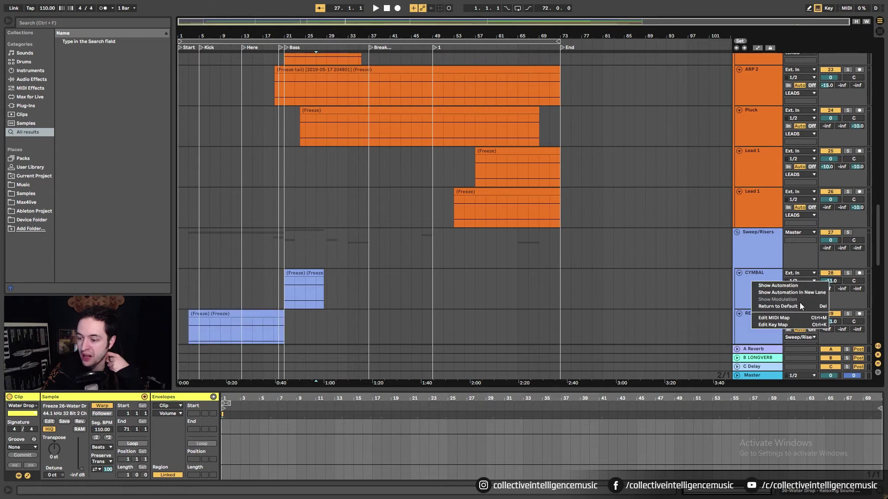
left_click(797, 304)
scroll(813, 310, "down", 1)
right_click(831, 303)
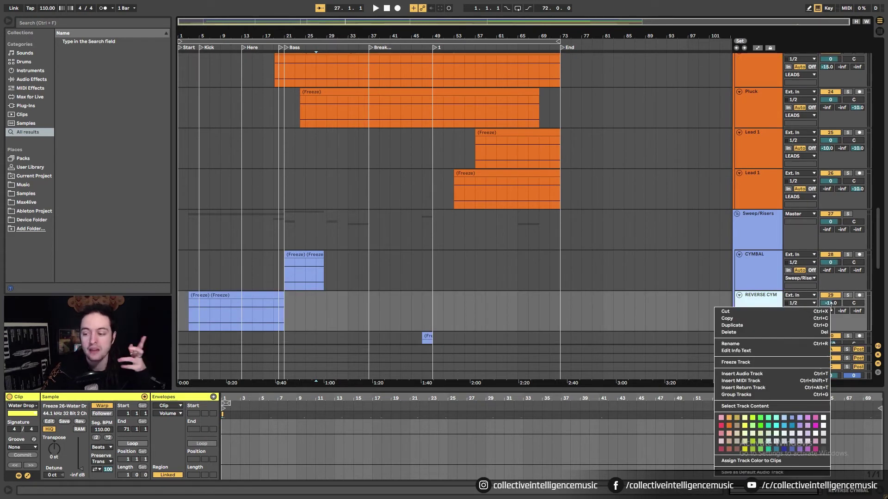
left_click(814, 329)
Step: Reset the track volumes of Sweep1 and Sweep2 to the default 0 dB
scroll(814, 330, "down", 2)
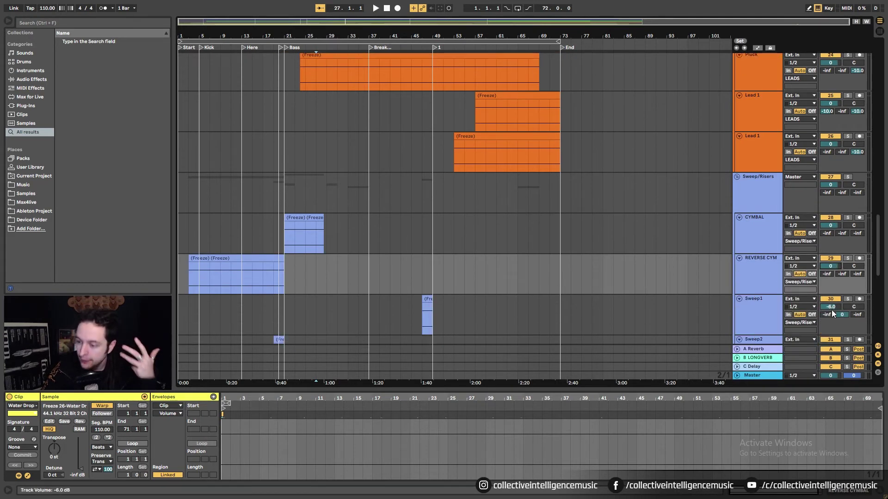
right_click(831, 306)
left_click(815, 333)
scroll(830, 318, "down", 3)
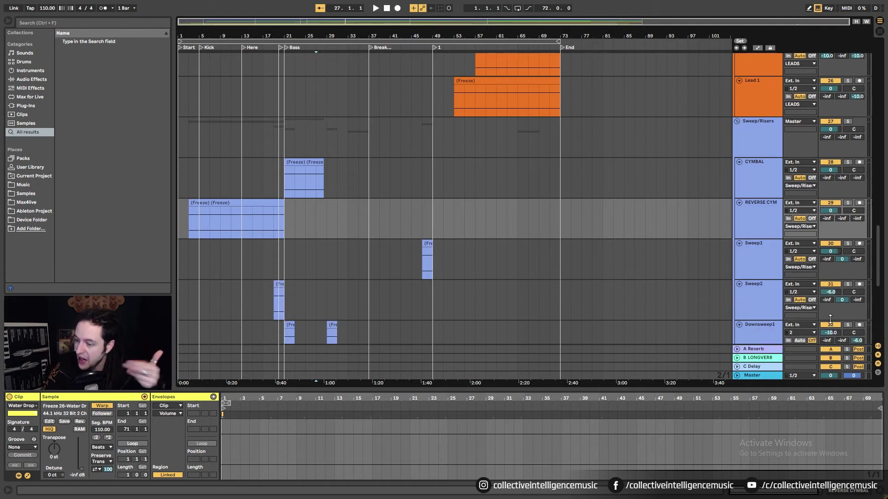
right_click(835, 293)
left_click(818, 323)
Step: Reset the track volumes of Downsweep1 and Operator to the default 0 dB
scroll(828, 314, "down", 2)
right_click(836, 305)
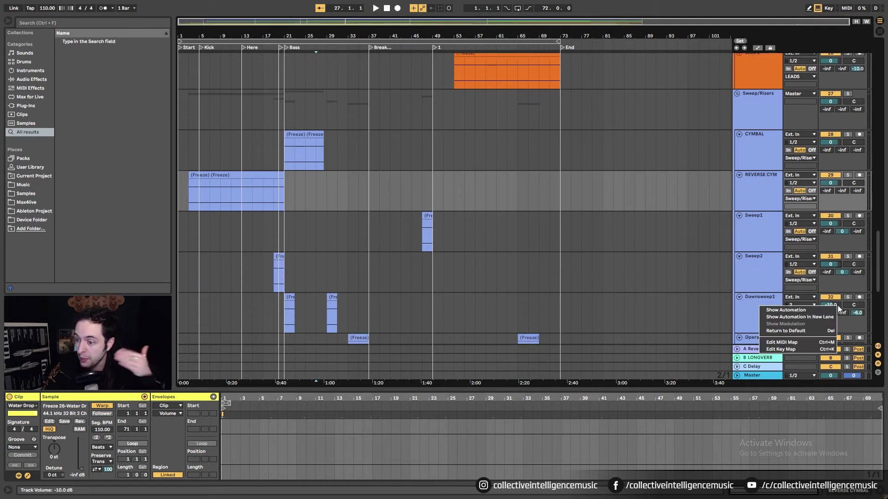
left_click(806, 331)
scroll(806, 330, "down", 3)
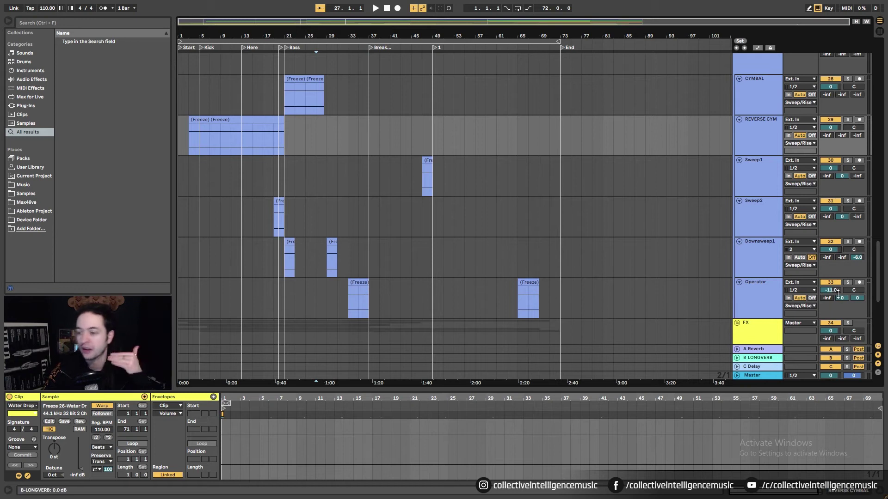
right_click(836, 292)
left_click(815, 320)
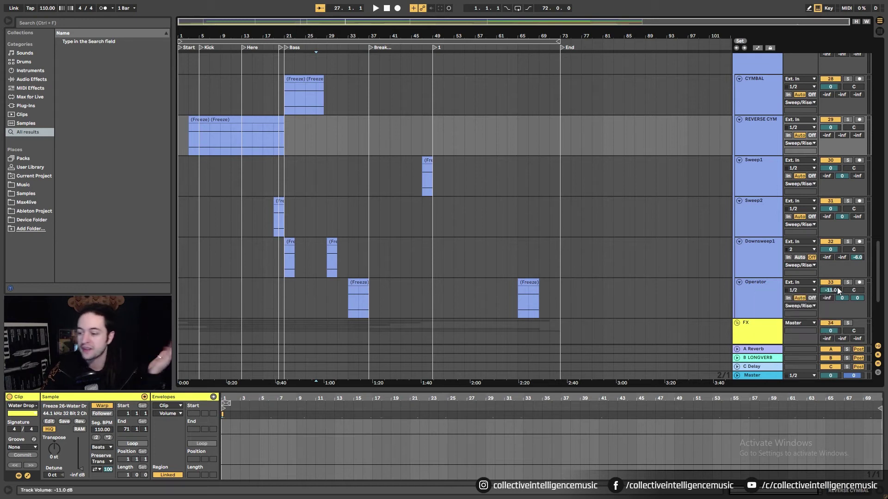
right_click(837, 289)
left_click(816, 315)
Step: Reset the track volumes of Water Drop, Tui song and the unfolded Psychedelic E track to the default 0 dB
scroll(822, 314, "down", 8)
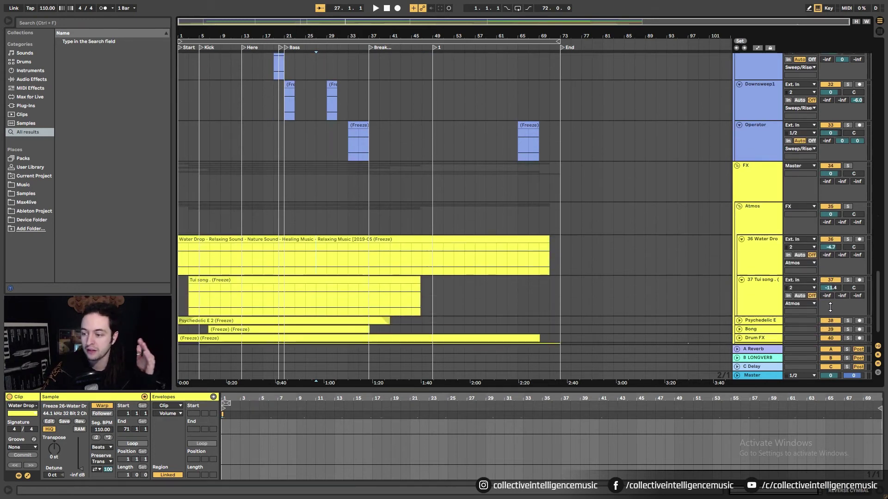
scroll(830, 308, "down", 2)
right_click(834, 220)
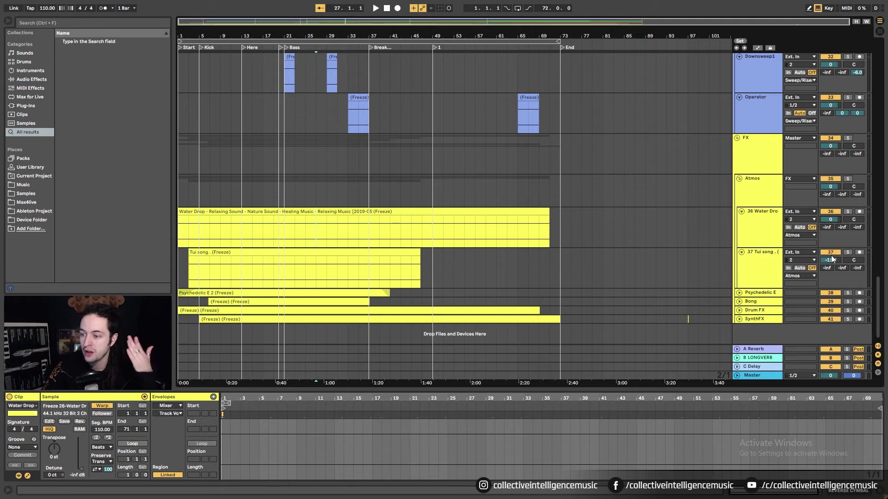
right_click(831, 259)
left_click(801, 285)
left_click(739, 293)
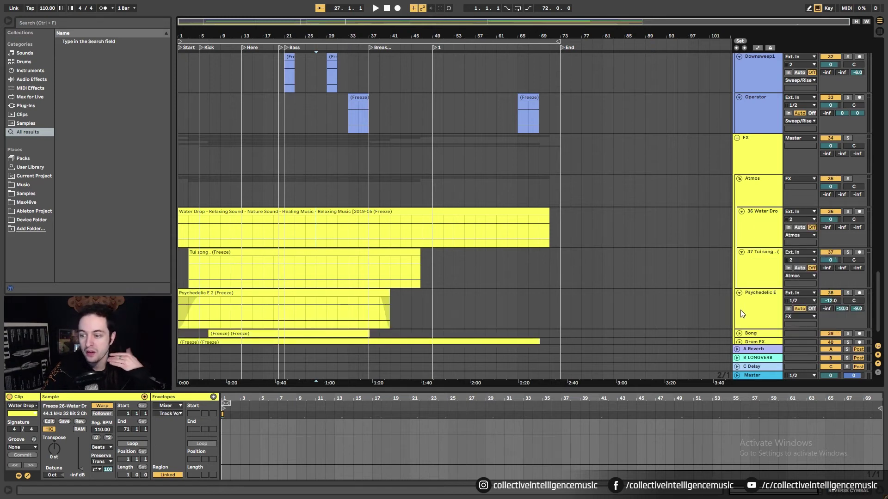
right_click(835, 301)
left_click(809, 324)
Step: Unfold the Bong, Drum FX and SynthFX tracks and reset their track volumes to the default 0 dB
scroll(809, 324, "down", 2)
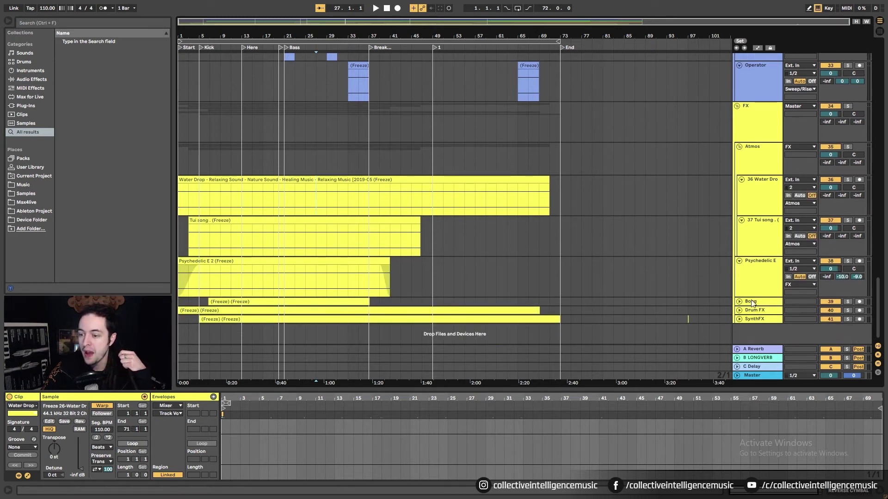
left_click(739, 302)
scroll(738, 305, "down", 2)
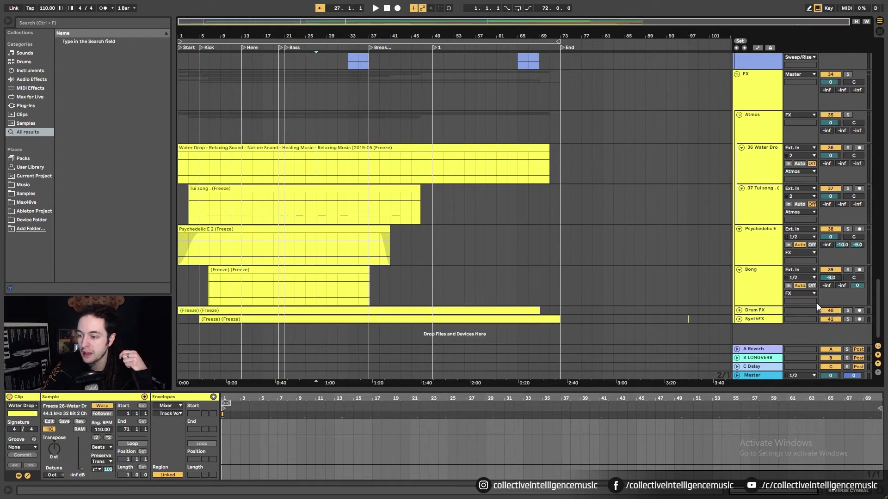
left_click(739, 310)
scroll(740, 311, "down", 2)
right_click(832, 287)
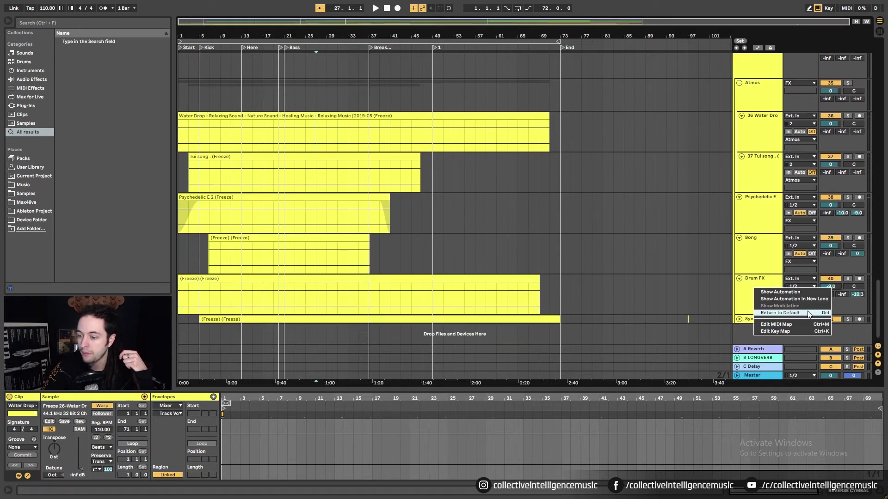
left_click(780, 313)
left_click(739, 319)
right_click(829, 316)
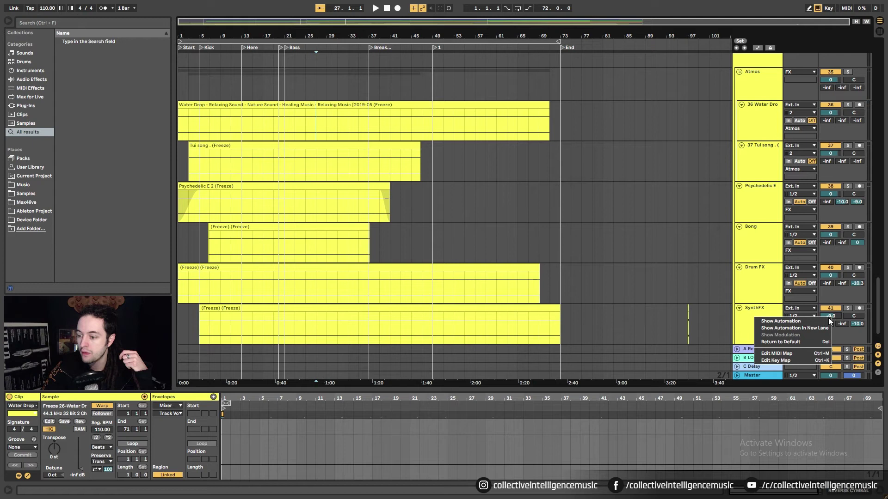
left_click(788, 342)
Step: Reset the sends of the SynthFX, Drum FX, Bong and Psychedelic E tracks to the default -inf
left_click(857, 324)
key("Delete")
left_click(856, 283)
key("Delete")
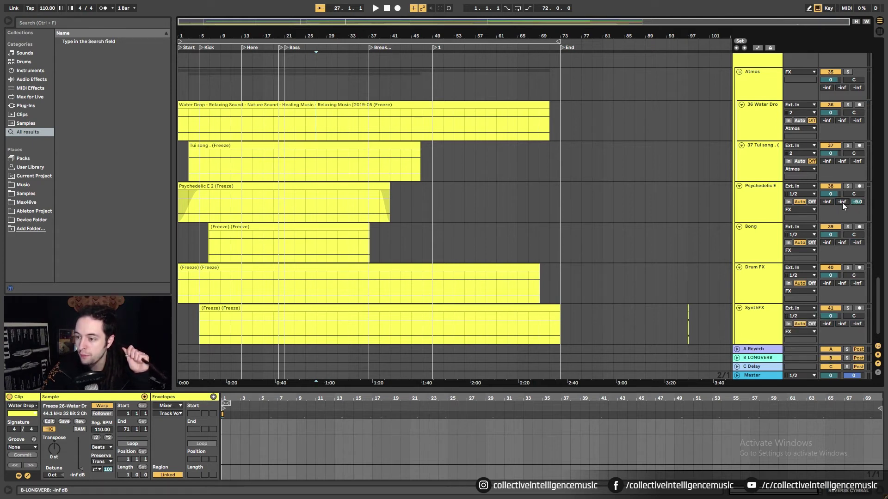
Step: Reset Downsweep1's C-Delay send and Sweep2's B-LONGVERB send to the default -inf
scroll(826, 154, "up", 5)
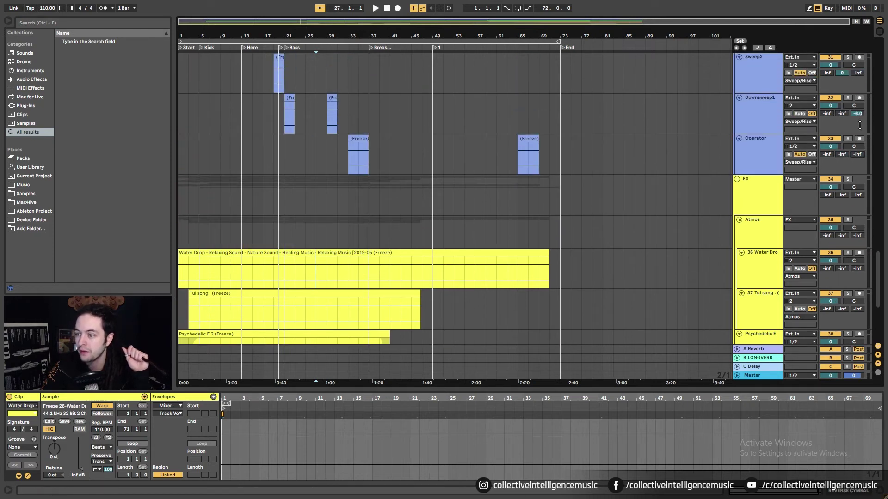
scroll(853, 102, "up", 1)
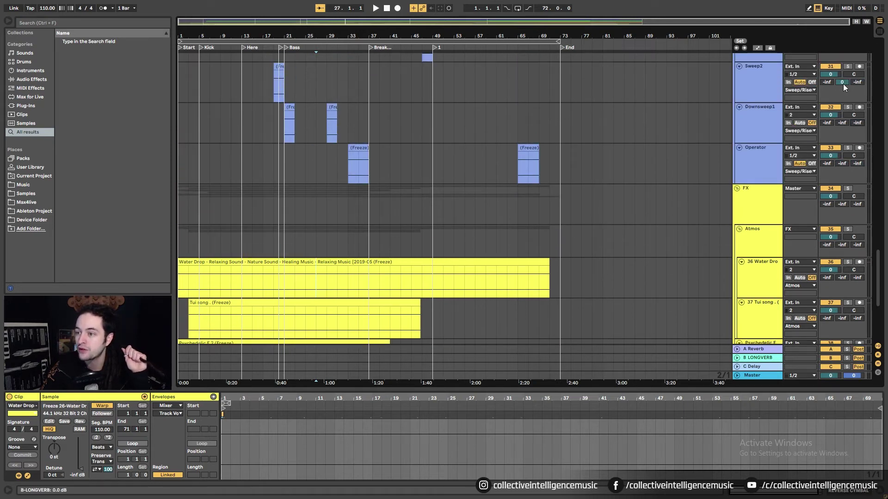
scroll(843, 77, "up", 3)
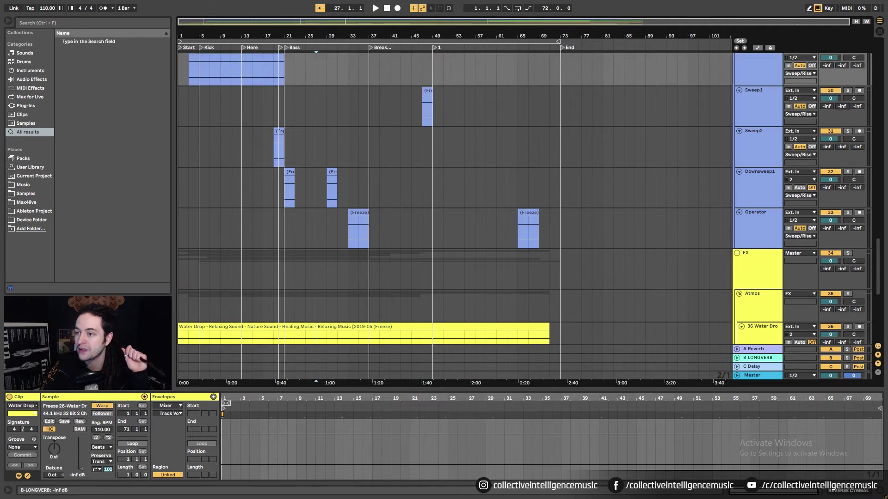
Step: Reset the sends of both Lead 1 tracks, Pluck, the lower ARP 2 and ARP 1 to the default -inf
scroll(855, 93, "up", 4)
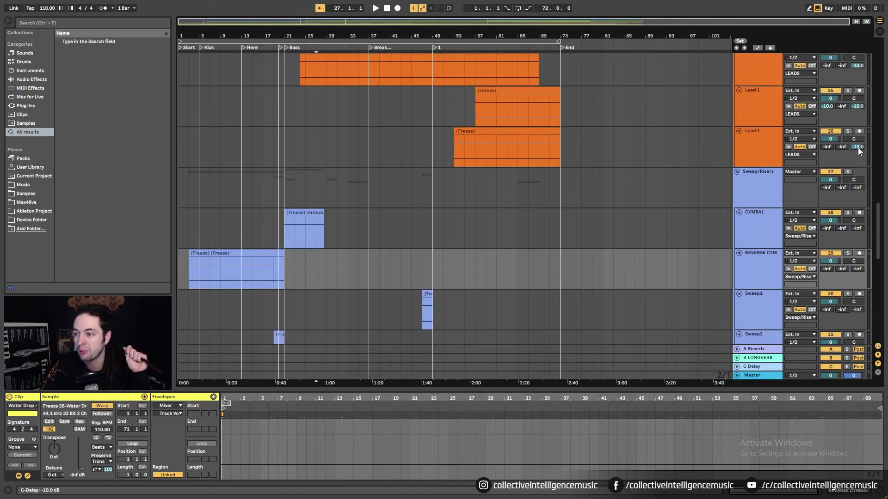
scroll(853, 124, "up", 1)
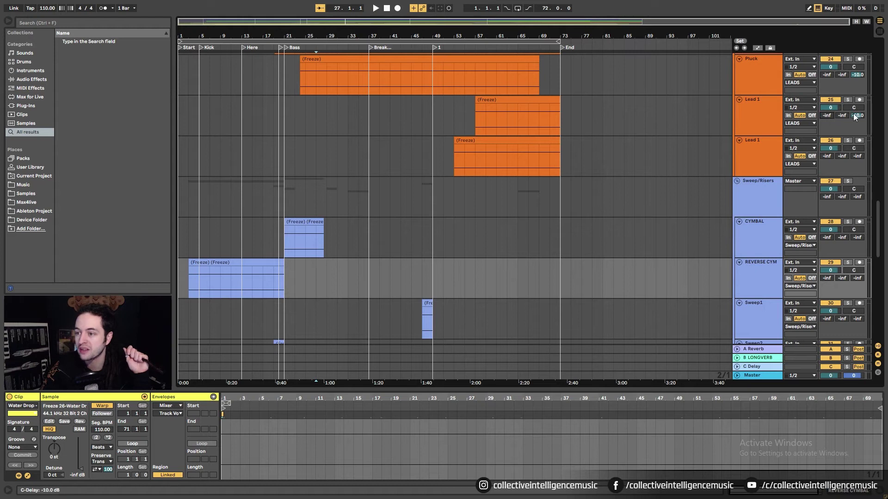
scroll(860, 111, "up", 1)
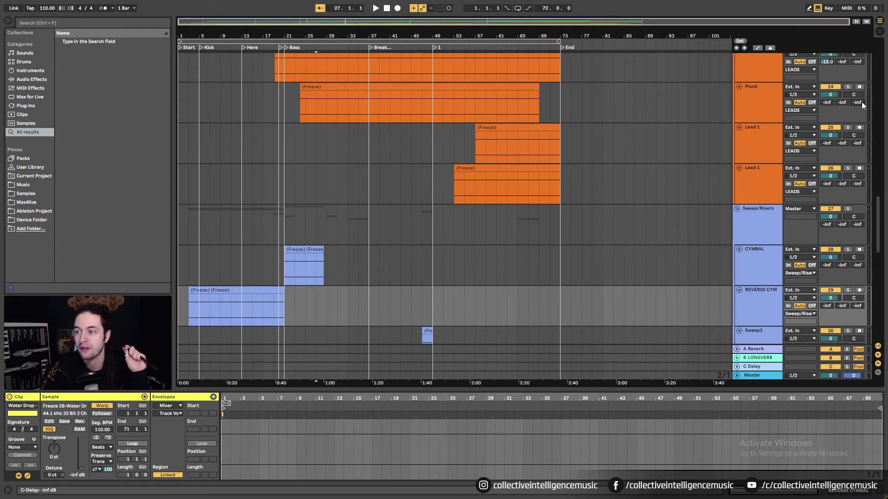
scroll(846, 107, "up", 2)
scroll(831, 102, "up", 2)
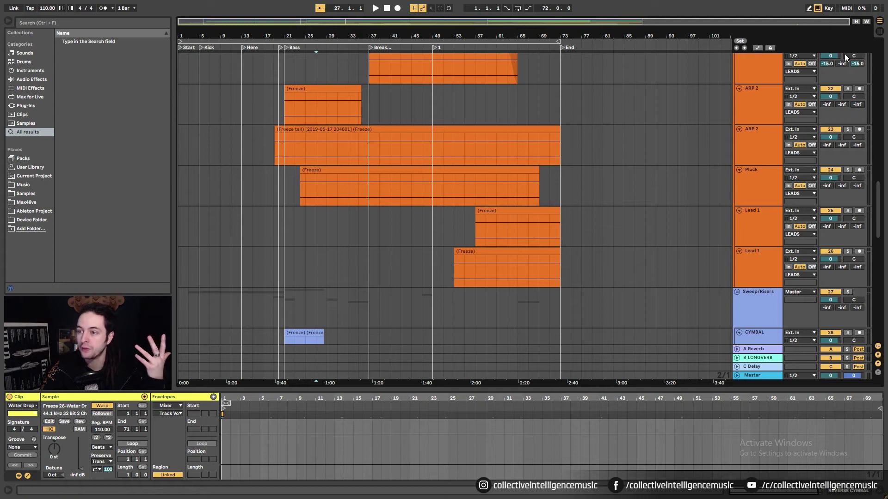
scroll(839, 78, "up", 2)
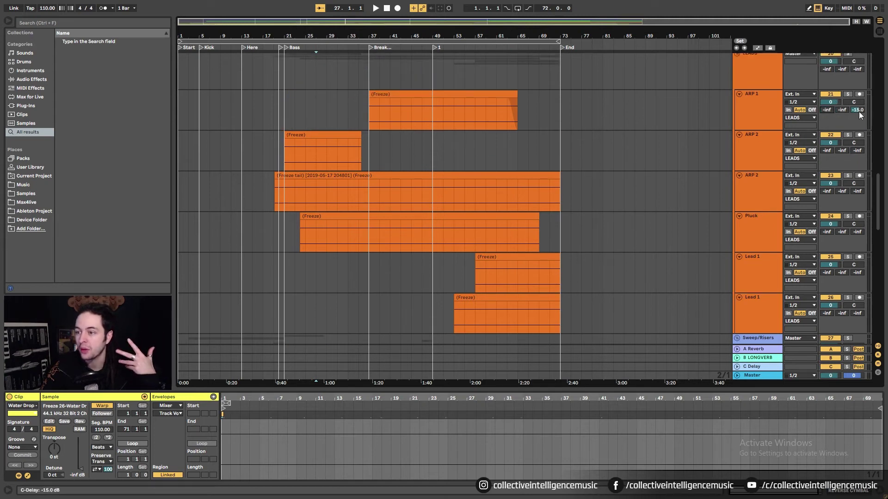
Step: Reset the track volumes of RevClap, ClapLayer2, ClapLayer1 and their ClapGroup to the default 0 dB
scroll(851, 134, "up", 6)
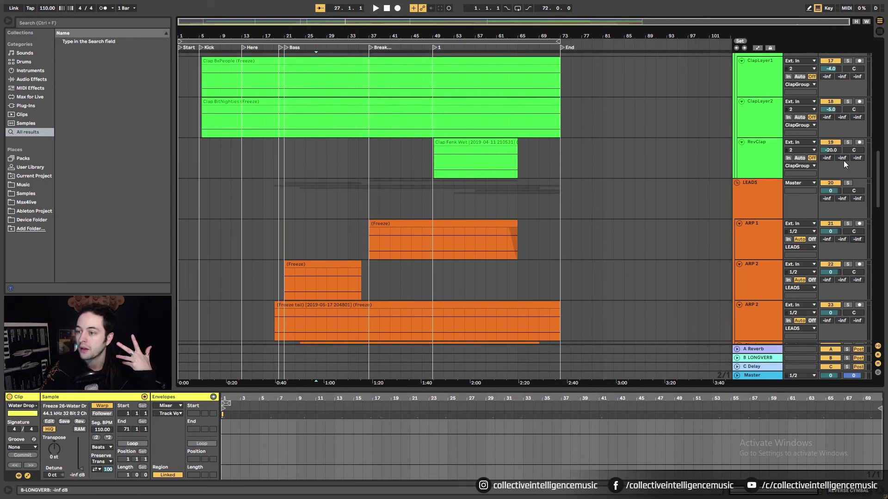
right_click(836, 151)
left_click(820, 175)
scroll(849, 168, "up", 2)
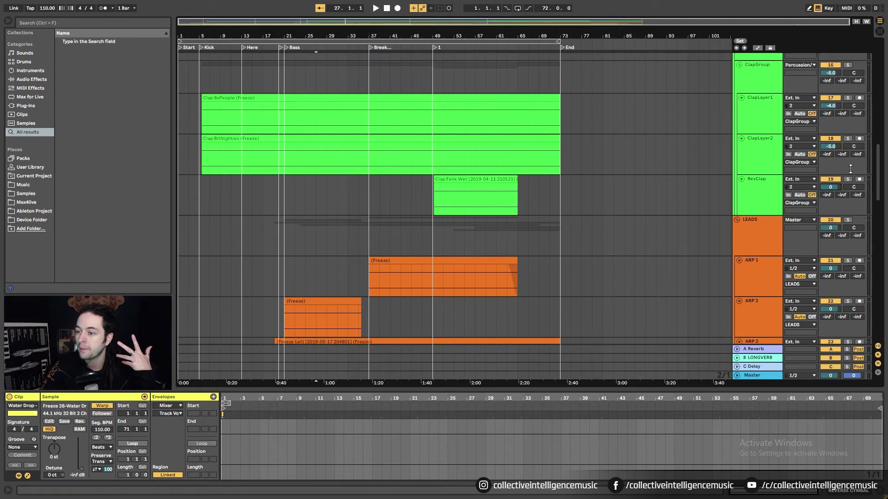
right_click(834, 146)
left_click(781, 168)
scroll(833, 152, "up", 2)
right_click(833, 144)
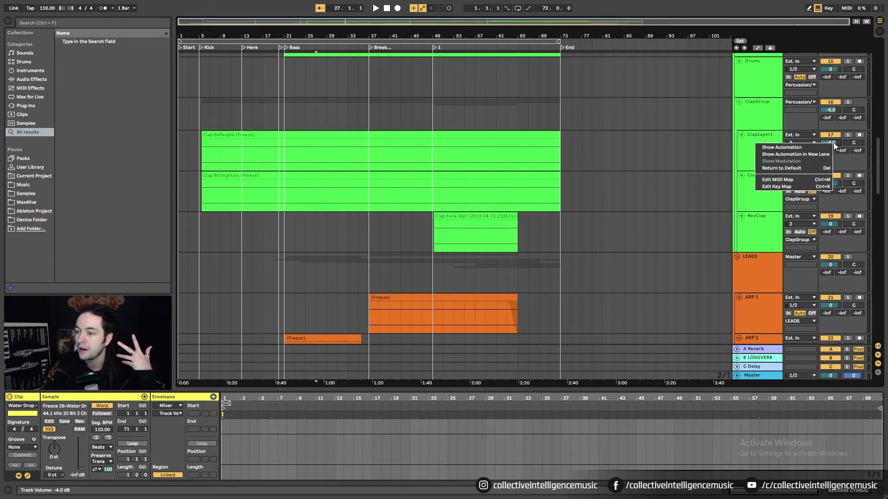
left_click(802, 169)
scroll(828, 153, "up", 2)
right_click(831, 147)
left_click(823, 165)
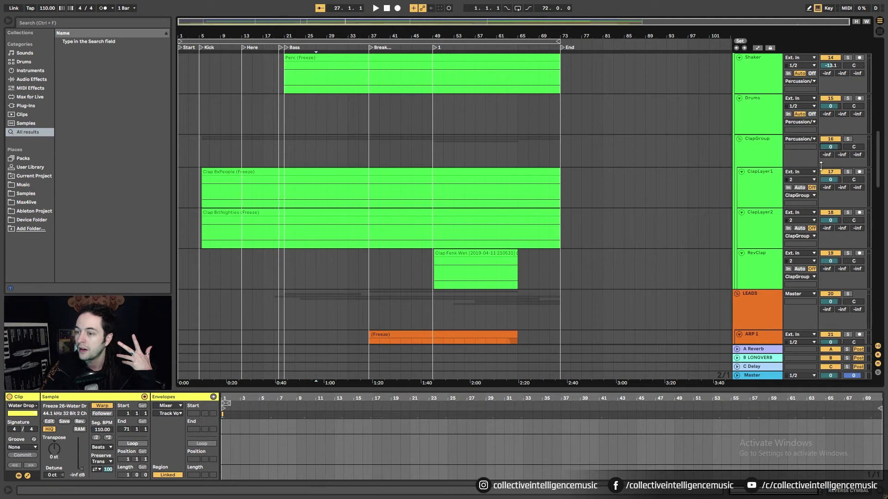
Step: Reset the track volumes of Shaker and Percussion to the default 0 dB
scroll(838, 166, "up", 2)
right_click(831, 127)
left_click(821, 147)
scroll(824, 146, "up", 2)
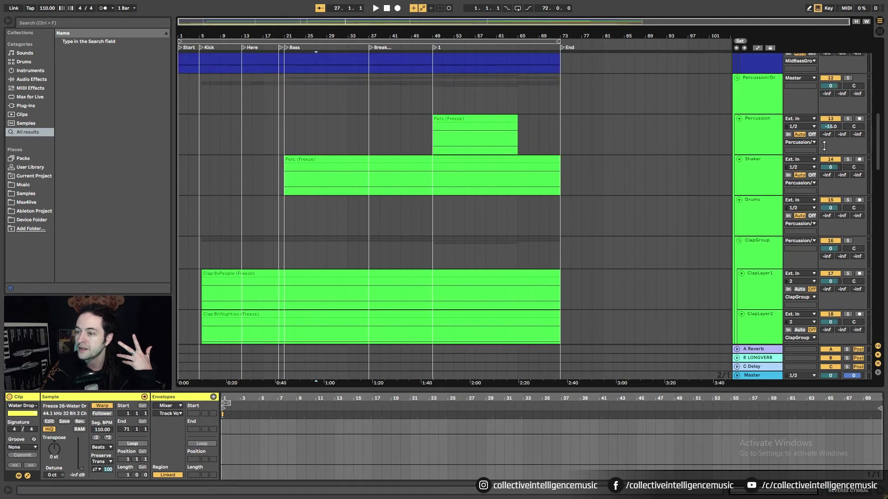
right_click(831, 127)
left_click(821, 147)
Step: Reset the track volumes of MidBassR, MidBassC and MidBassL to the default 0 dB, leaving their panning alone
scroll(833, 158, "up", 4)
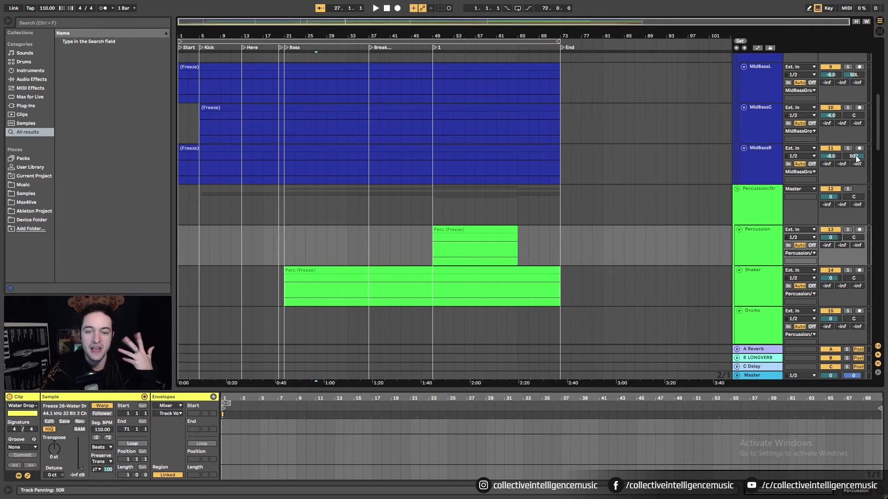
scroll(856, 159, "up", 1)
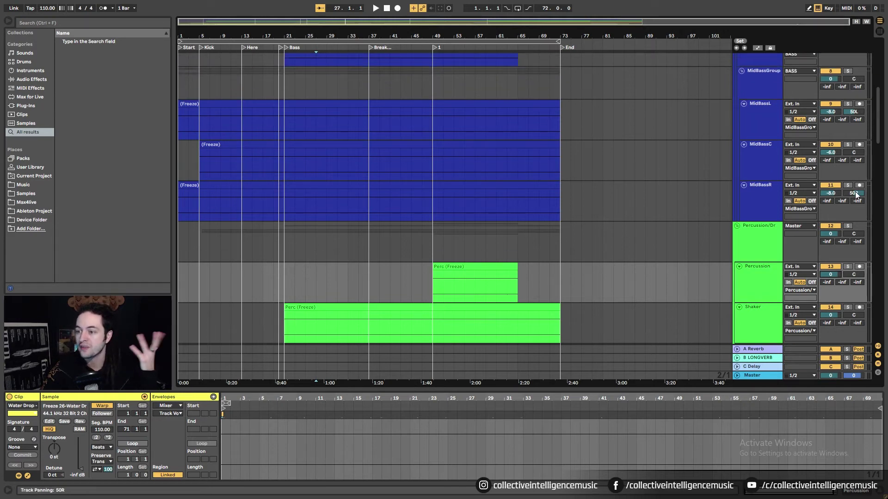
right_click(831, 193)
left_click(821, 212)
right_click(819, 152)
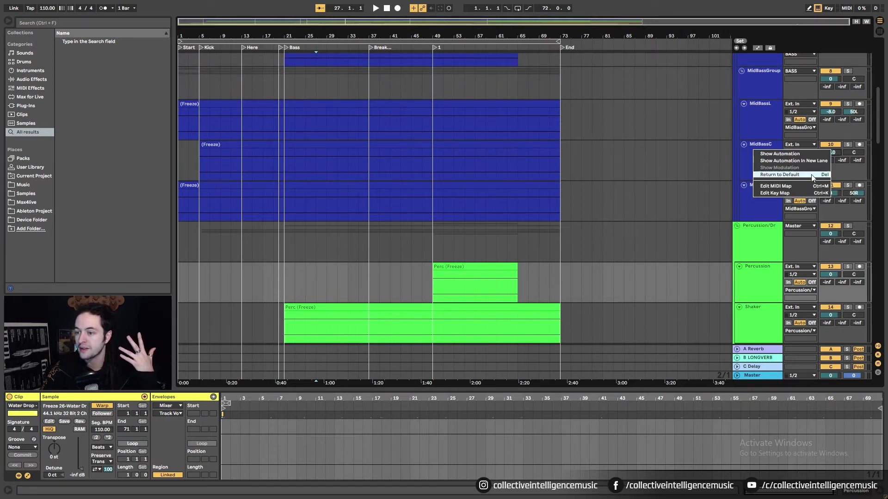
left_click(790, 176)
right_click(841, 113)
left_click(831, 138)
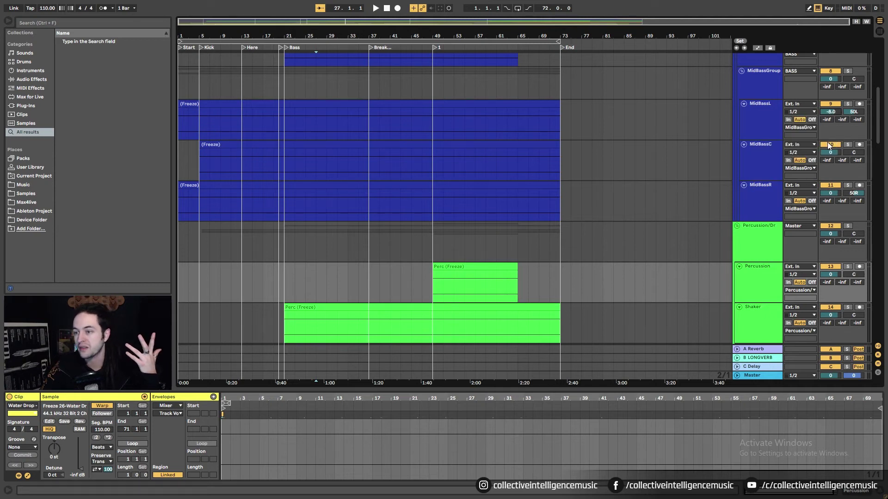
right_click(832, 111)
left_click(812, 137)
Step: Reset the track volumes of SubBass and PSYBASS to the default 0 dB
scroll(811, 135, "up", 5)
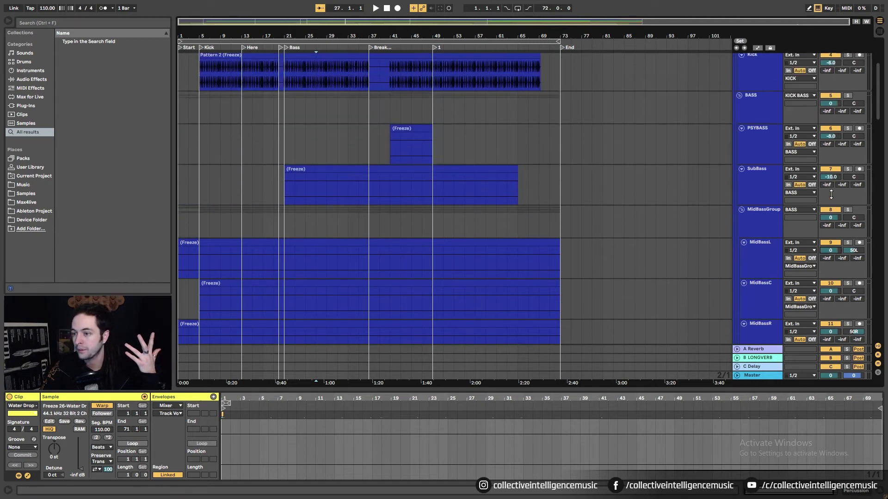
right_click(830, 176)
left_click(794, 199)
right_click(830, 136)
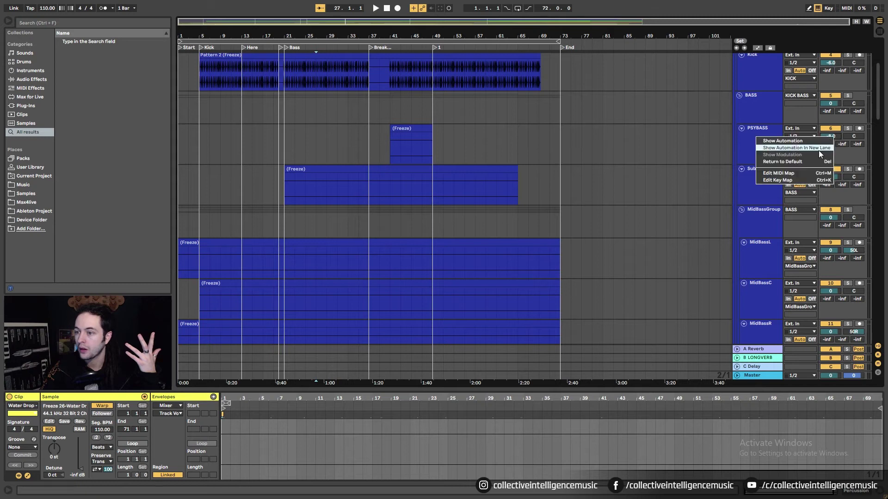
left_click(809, 160)
Step: Select bars 89 to 99 on the SynthFX track, covering the stray clip past the End marker
scroll(824, 169, "up", 2)
scroll(833, 112, "up", 3)
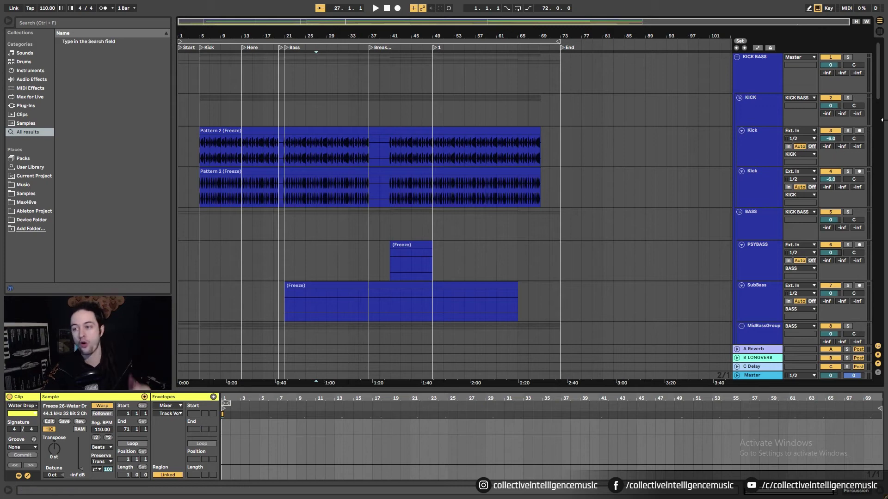
left_click_drag(876, 89, 872, 388)
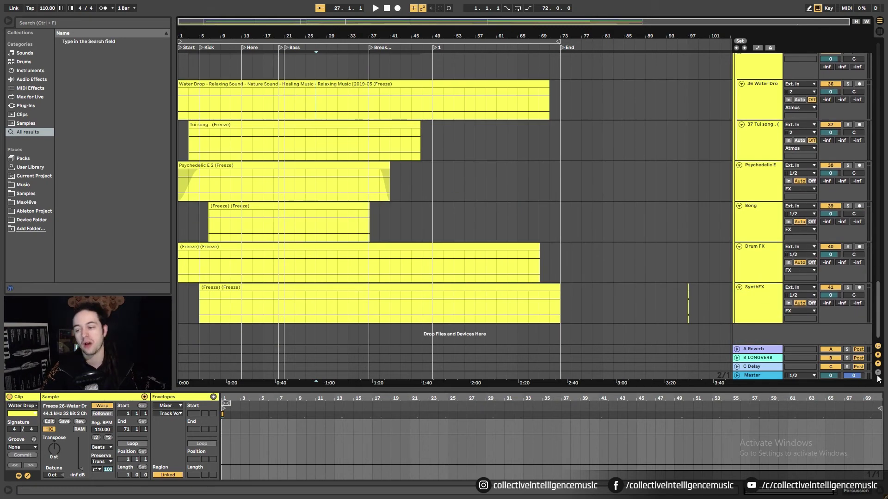
left_click_drag(694, 308, 646, 306)
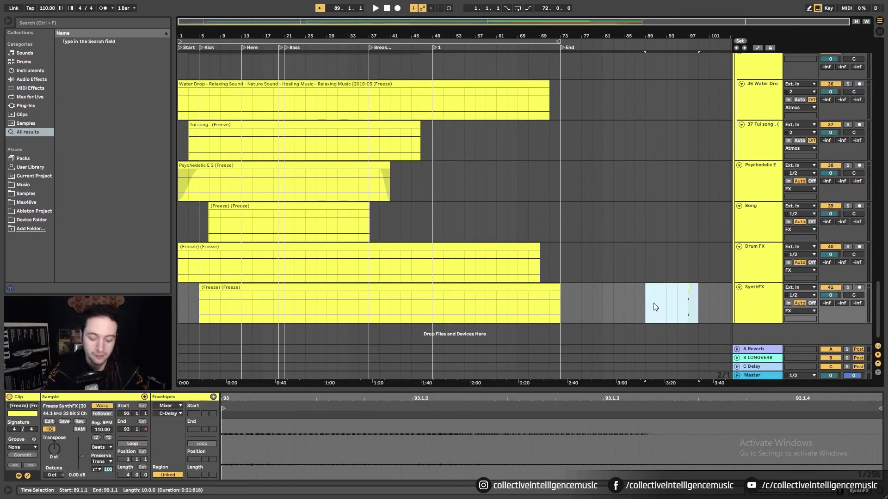
left_click(655, 305)
Step: Reset the track volumes of both Kick tracks to the default 0 dB
left_click_drag(879, 325, 878, 80)
left_click(241, 132)
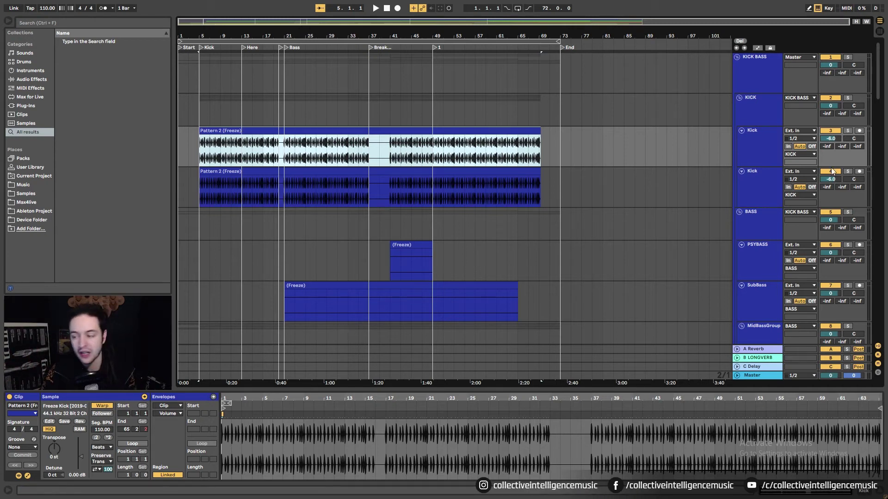
right_click(830, 139)
left_click(830, 175)
right_click(831, 178)
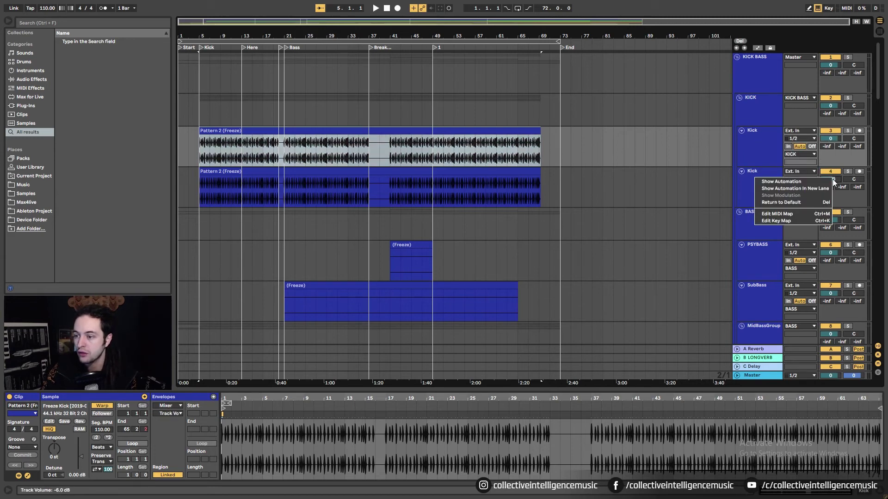
left_click(812, 204)
right_click(829, 180)
left_click(820, 205)
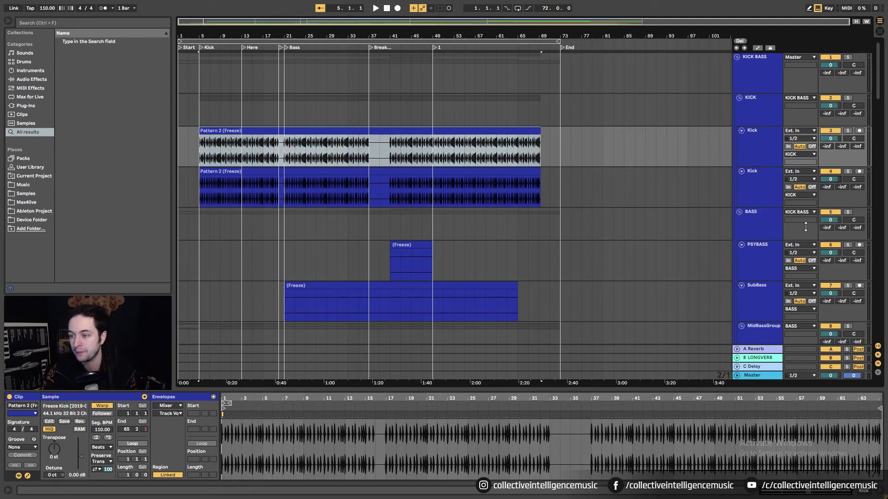
Step: Select the Pattern 2 clips on both Kick tracks and set their clip gain to -6 dB
left_click(380, 169)
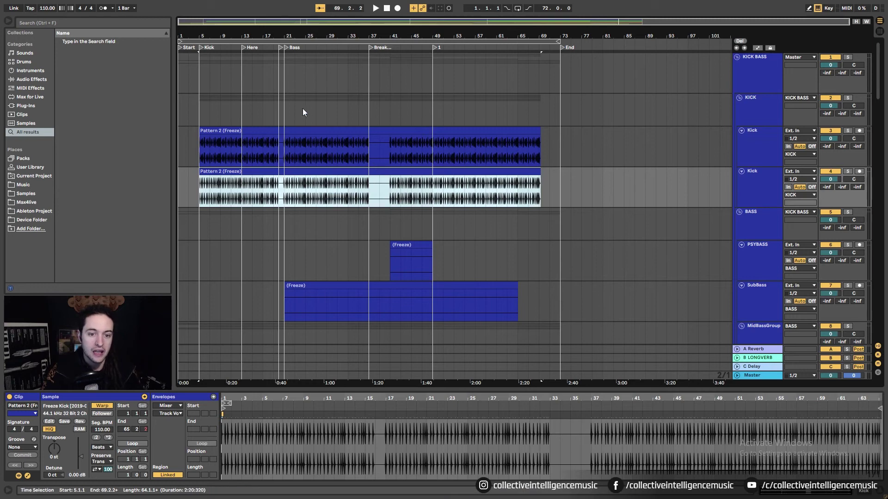
left_click(301, 132, "shift")
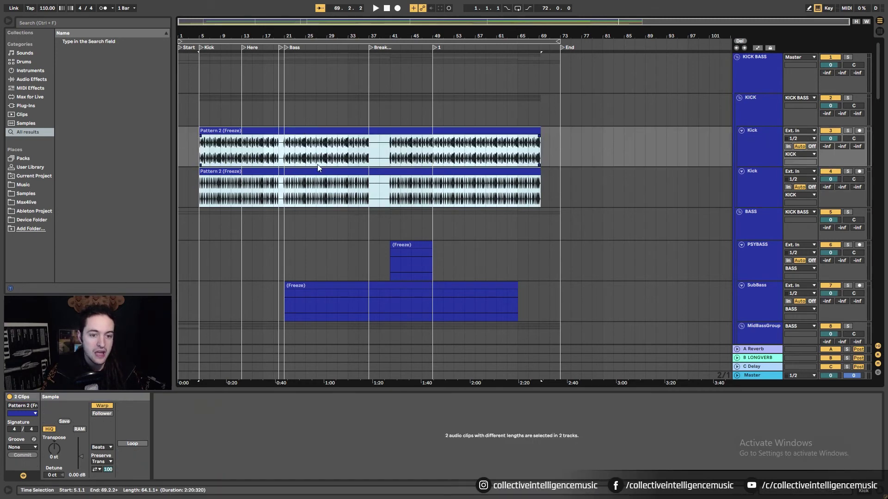
left_click_drag(81, 455, 81, 465)
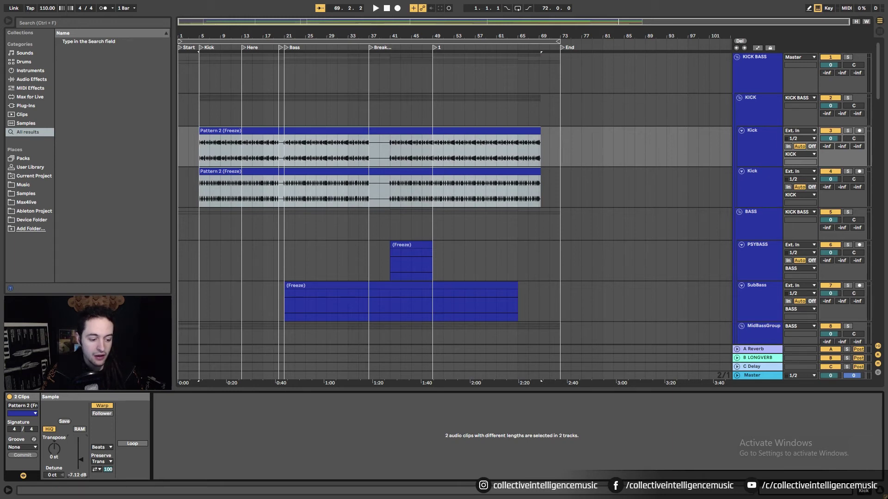
left_click(81, 475)
type("-6")
key("Return")
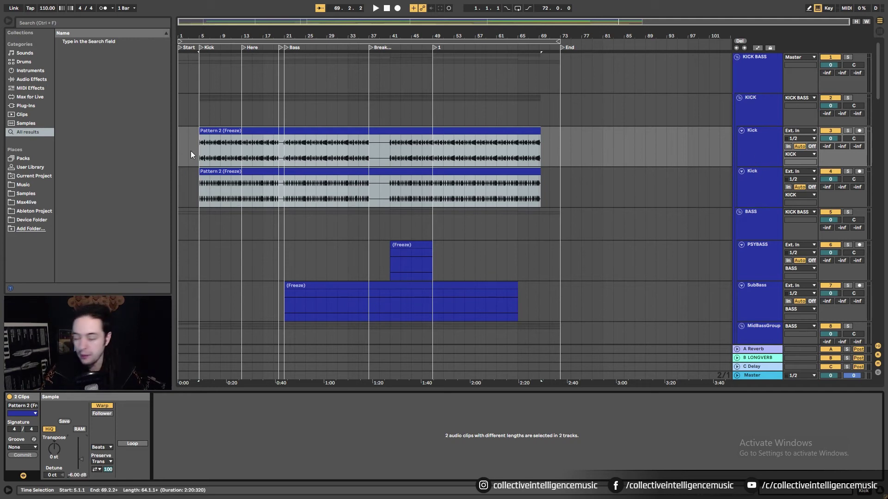
Step: Play the arrangement from the kick clips and check both Kick tracks' peak levels in the Session mixer, resetting their peak indicators
key("Tab")
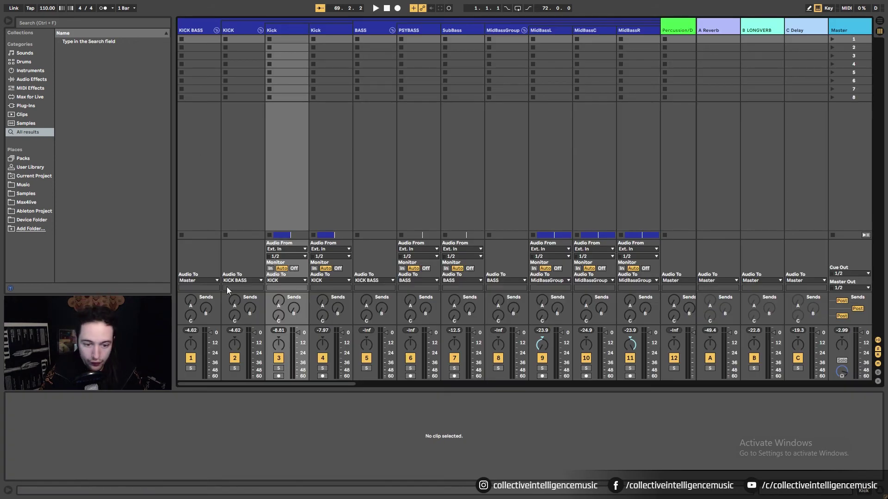
key("Tab")
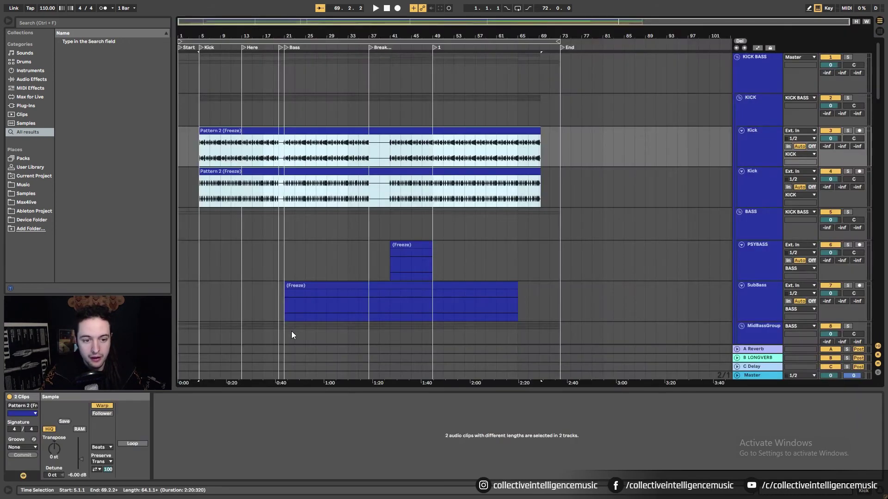
key("space")
key("Tab")
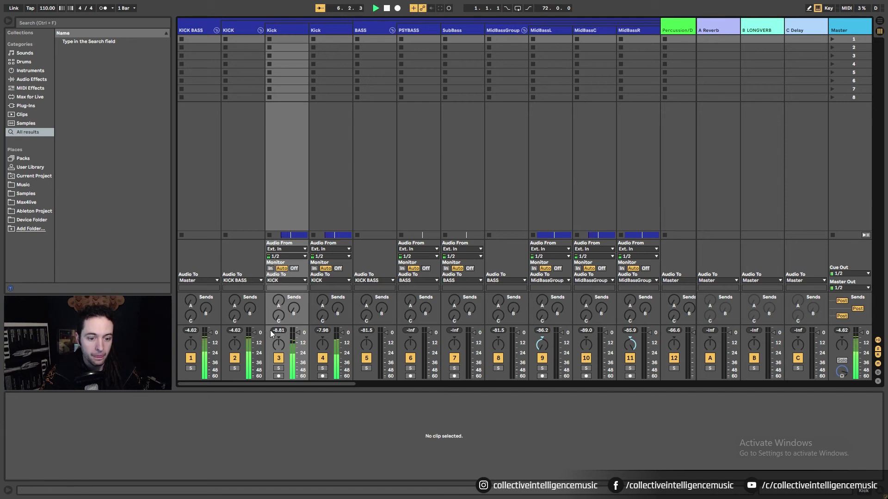
left_click_drag(278, 330, 317, 334)
left_click(318, 331)
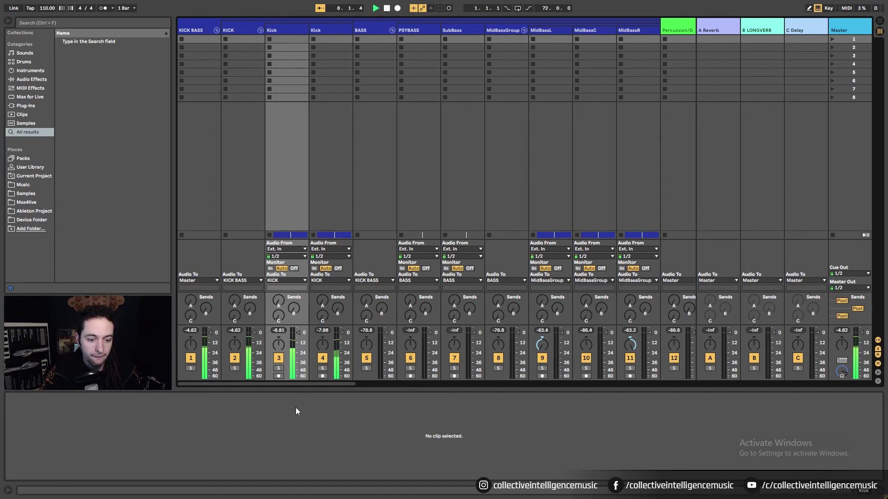
key("Tab")
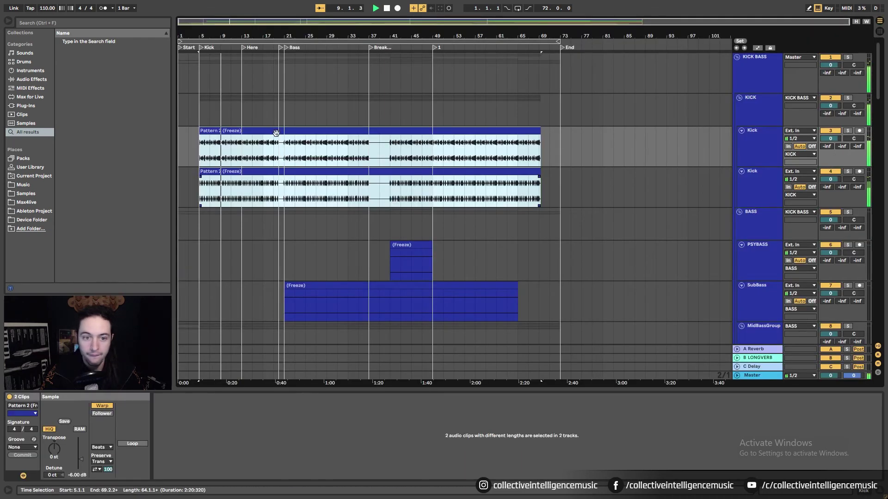
Step: Reselect the Pattern 2 clips on both Kick tracks and set their clip gain to -10 dB
left_click(745, 79)
left_click(752, 109)
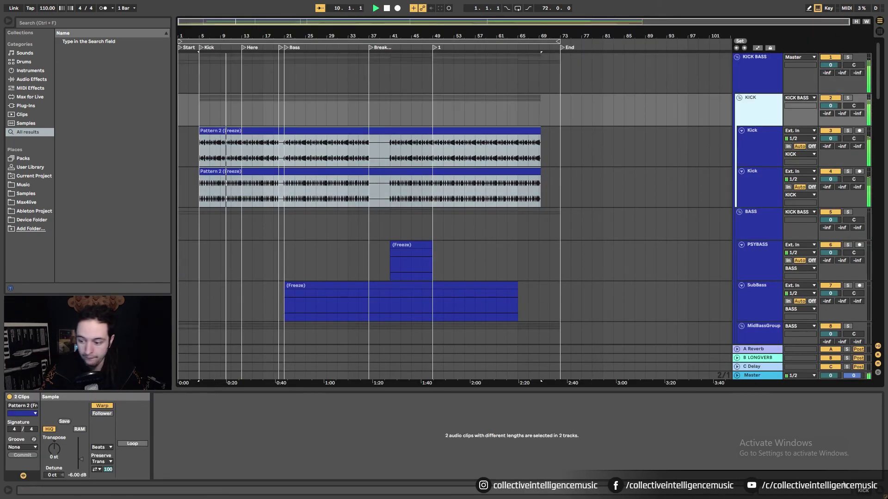
left_click(300, 130)
left_click(301, 170, "shift")
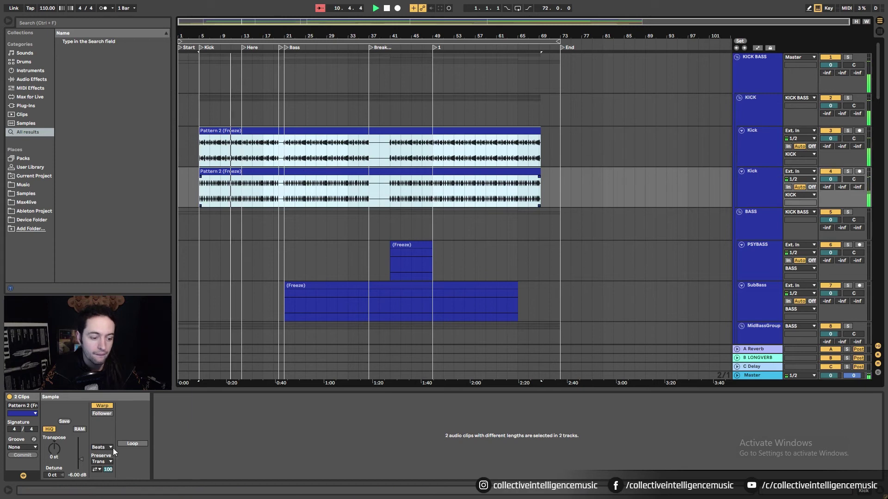
left_click_drag(83, 458, 83, 463)
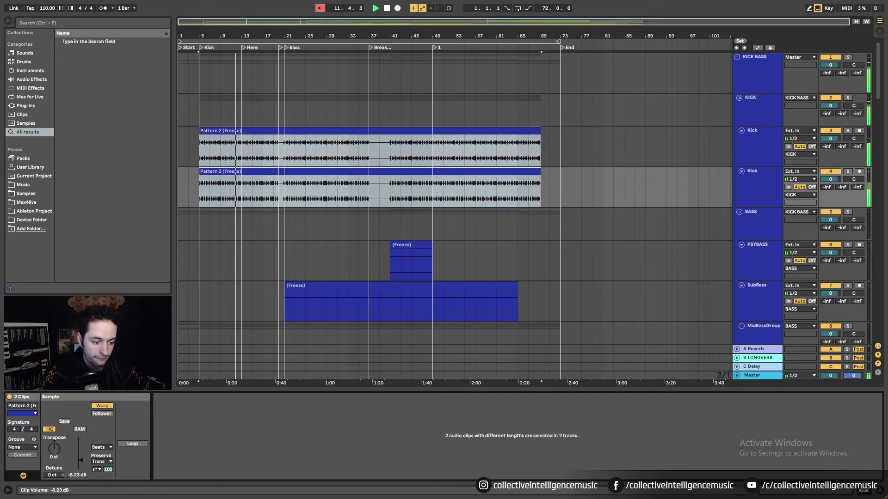
left_click_drag(83, 464, 77, 470)
left_click(77, 474)
type("-10")
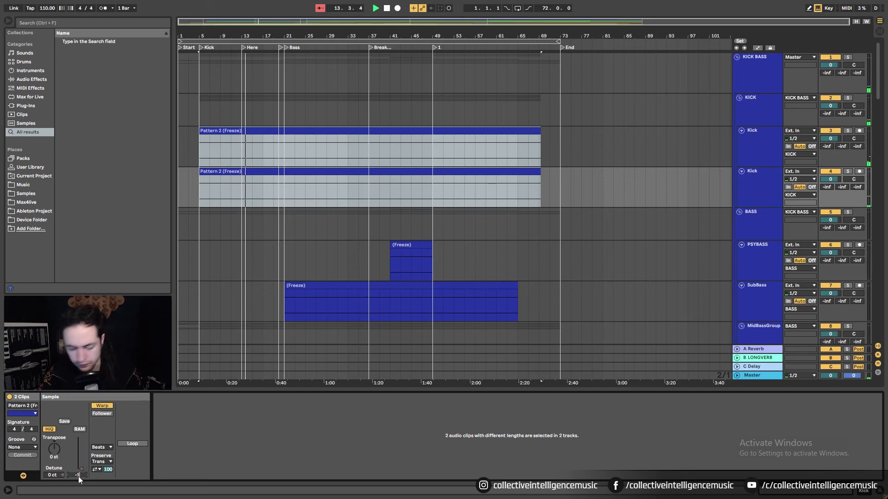
key("Return")
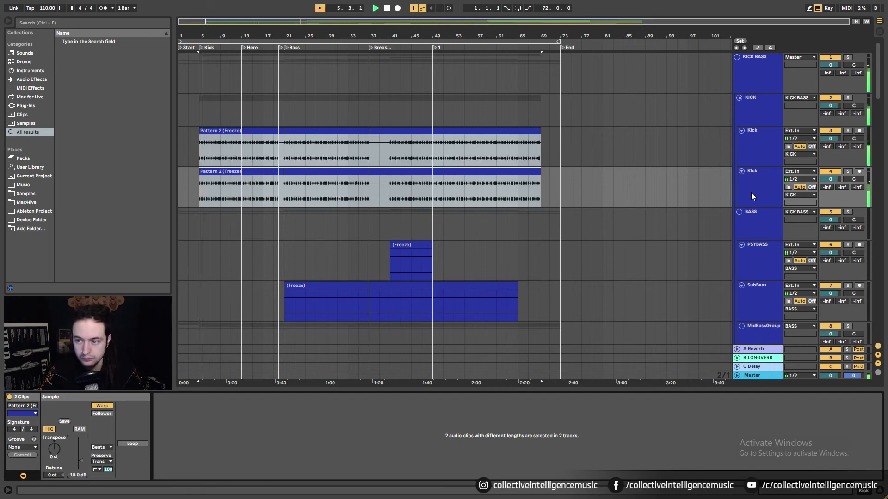
Step: Check the peak levels of the KICK group and both Kick tracks in the Session mixer and stop playback
key("Tab")
key("space")
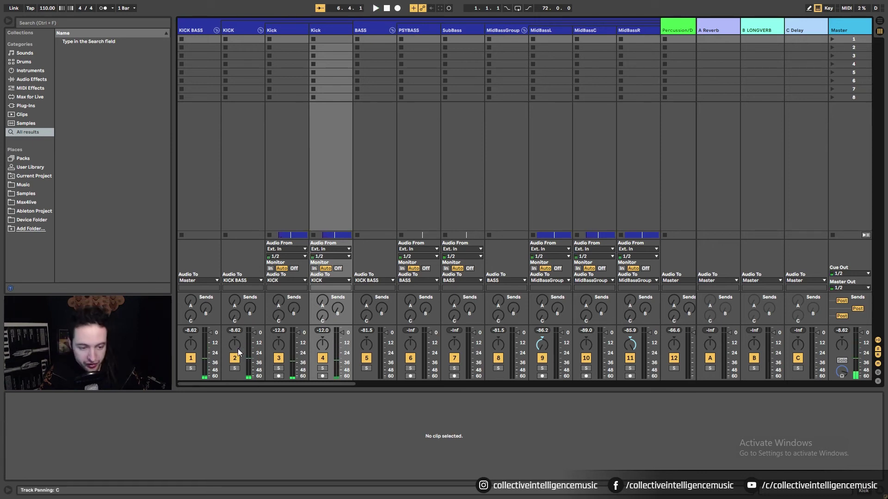
key("Tab")
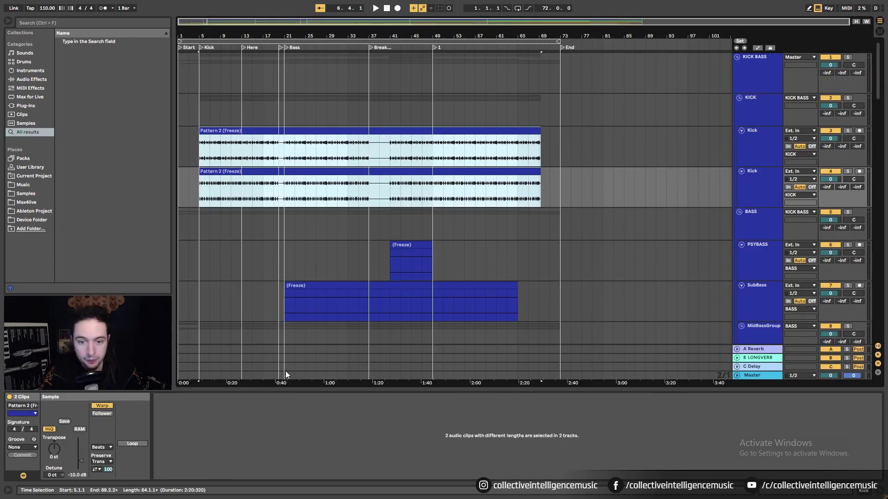
left_click(299, 213)
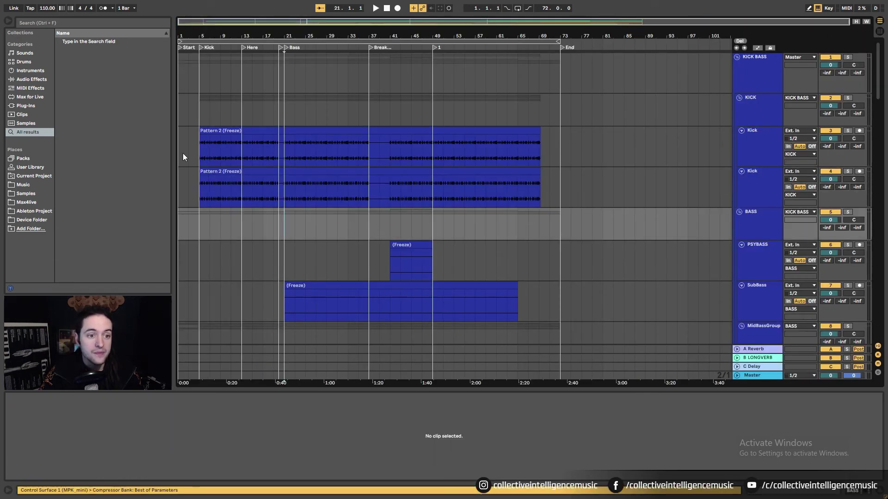
left_click_drag(182, 154, 542, 196)
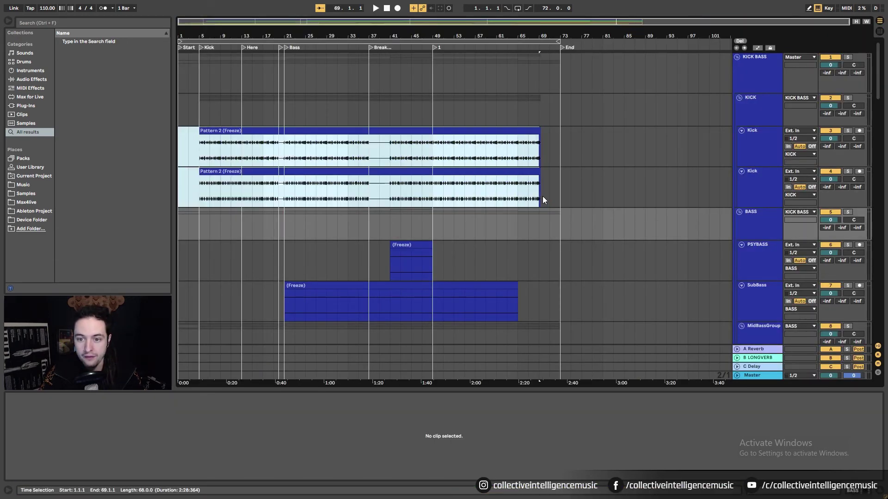
left_click(548, 195)
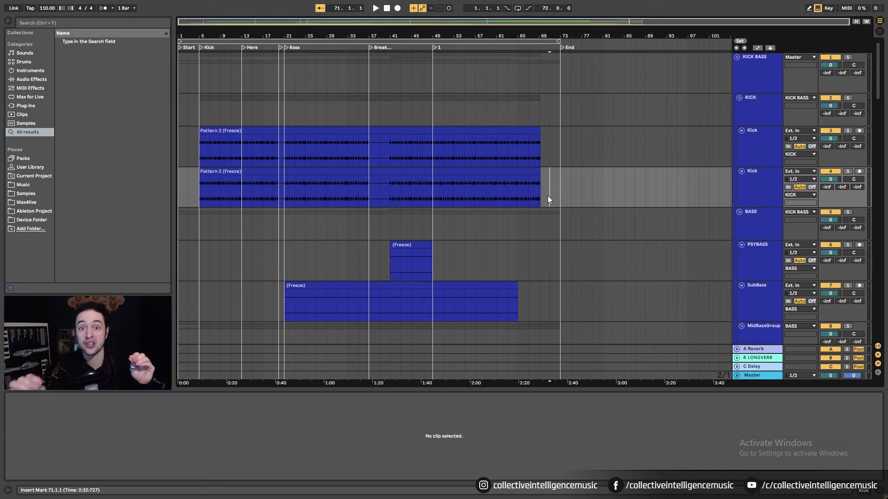
Step: Loop the arrangement from bar 21 to bar 25, using a four-bar selection on the Drums track
scroll(548, 195, "down", 10)
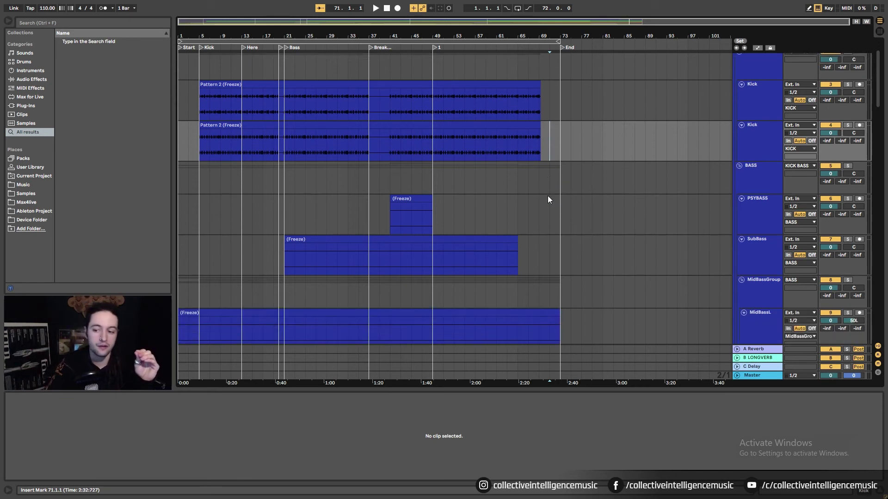
scroll(545, 210, "down", 10)
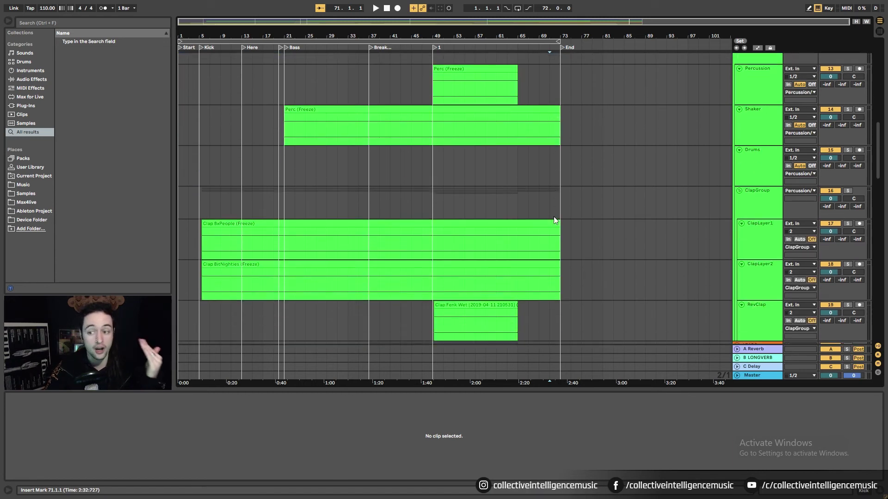
scroll(555, 220, "down", 2)
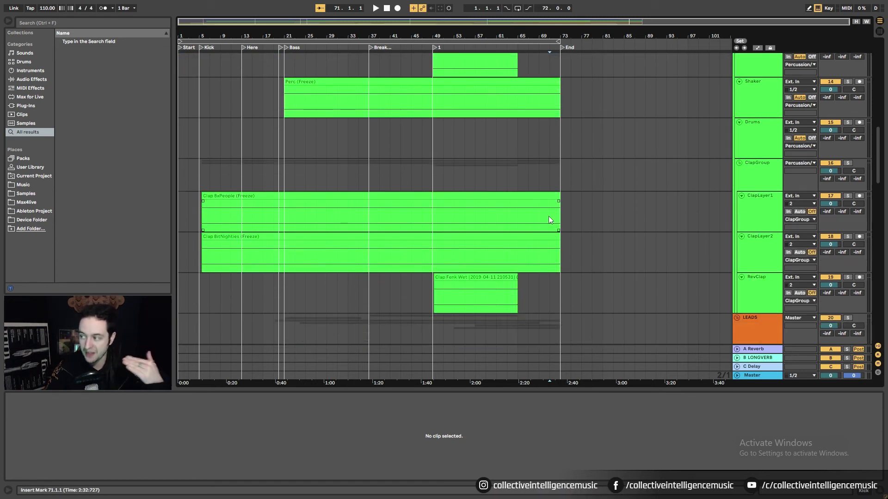
left_click(290, 178)
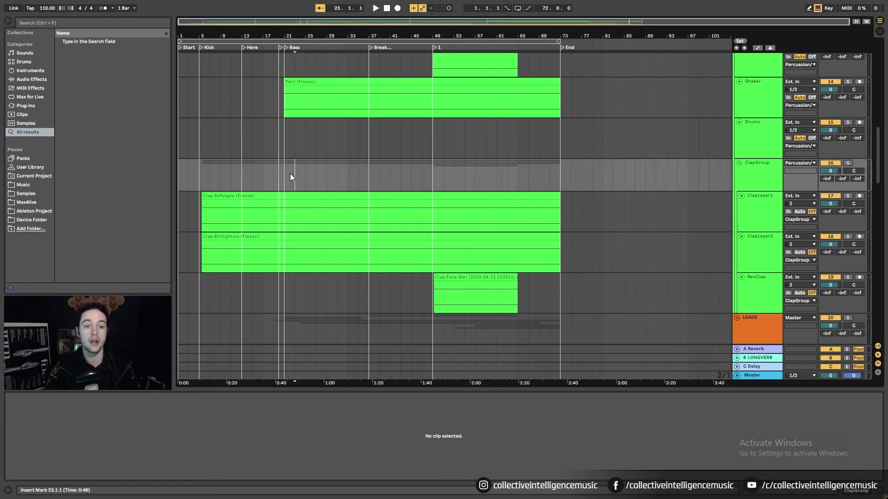
key("space")
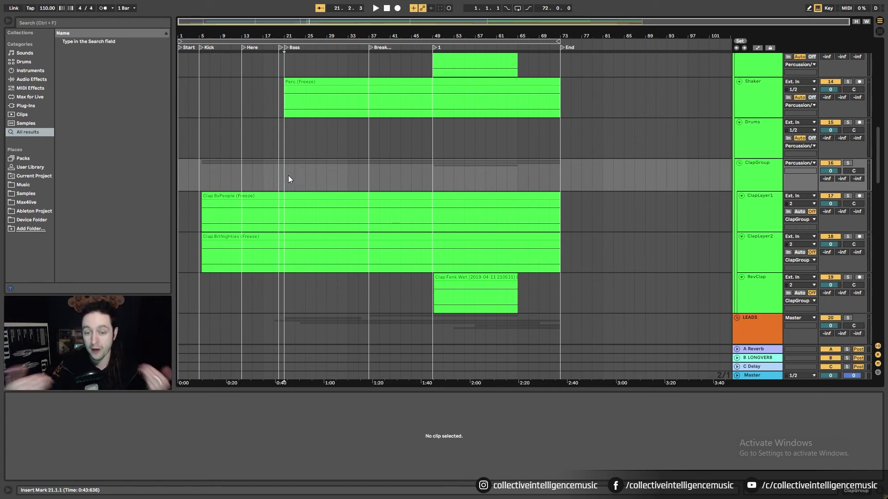
left_click(322, 195)
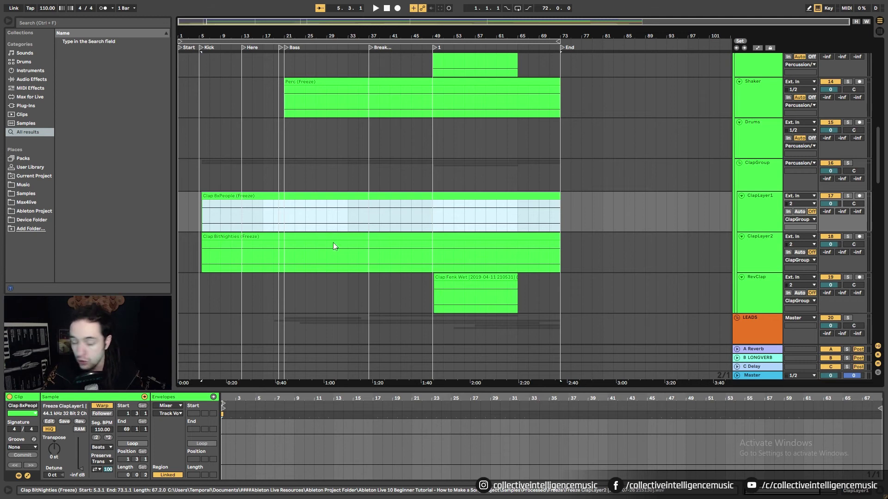
left_click_drag(292, 133, 308, 144)
key("ctrl+l")
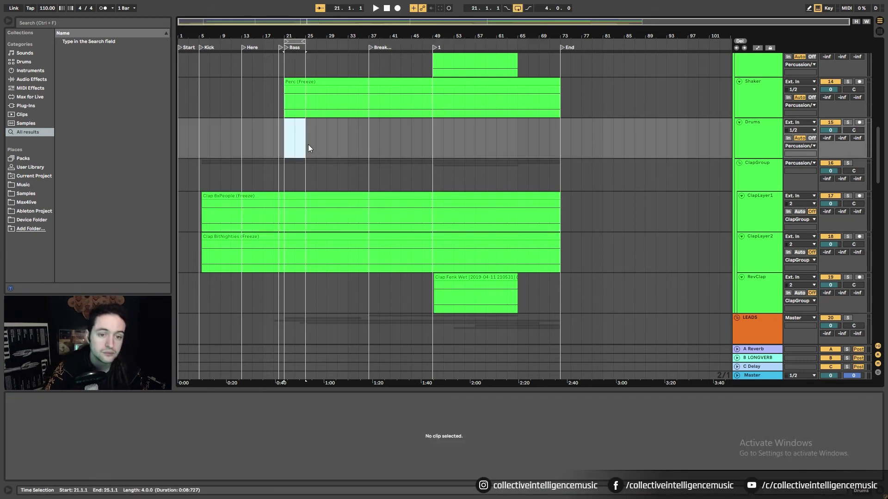
Step: Play the loop from bar 21 and raise the ClapLayer1 clip's gain to about -10.5 dB
left_click(296, 206)
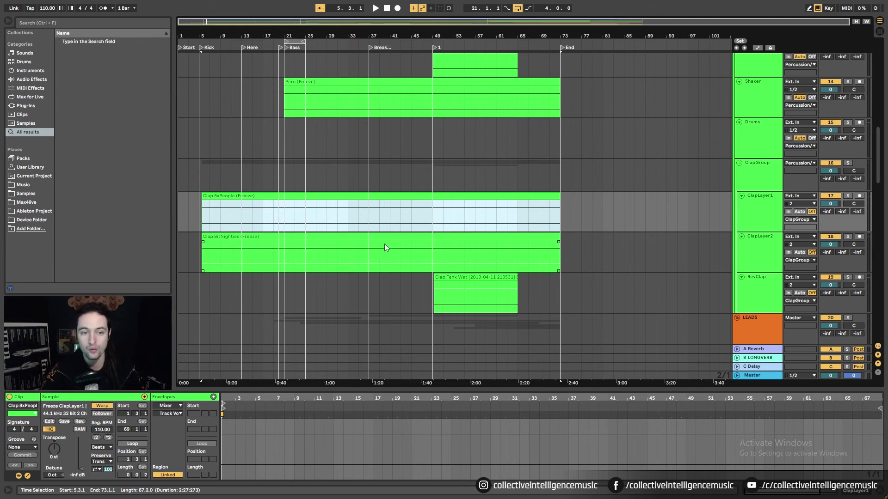
key("space")
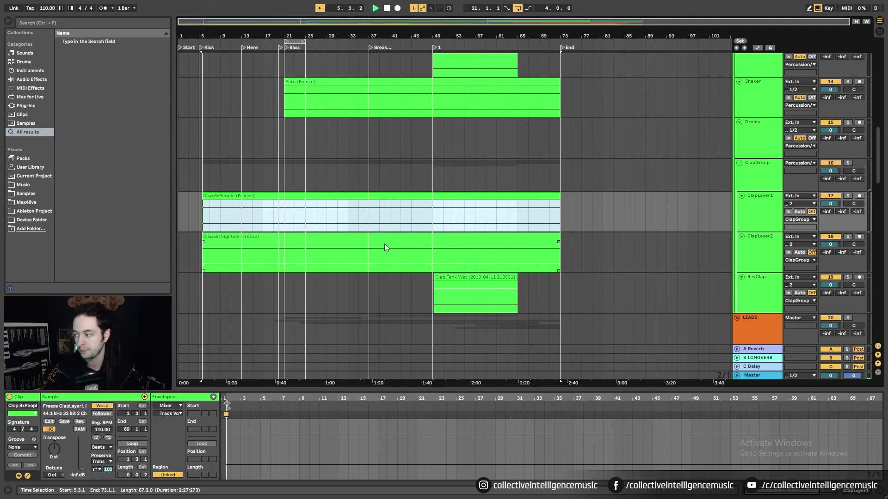
left_click(289, 213)
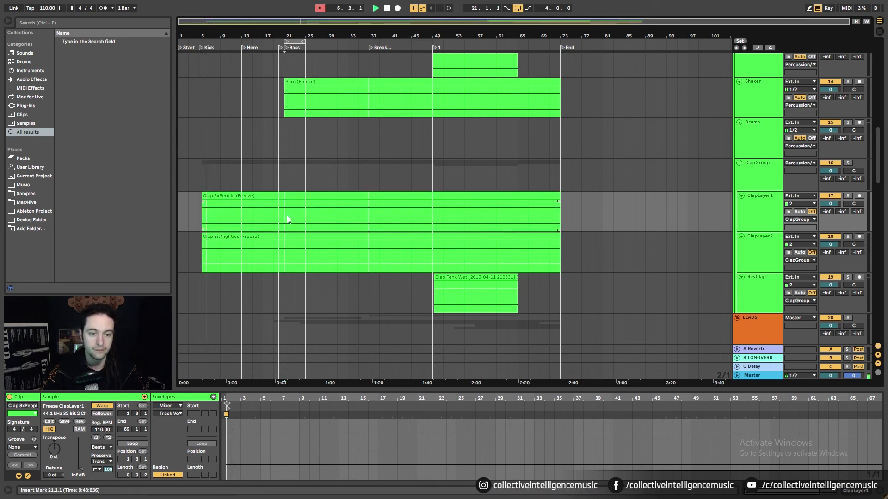
key("space")
key("space")
double_click(291, 208)
left_click(81, 466)
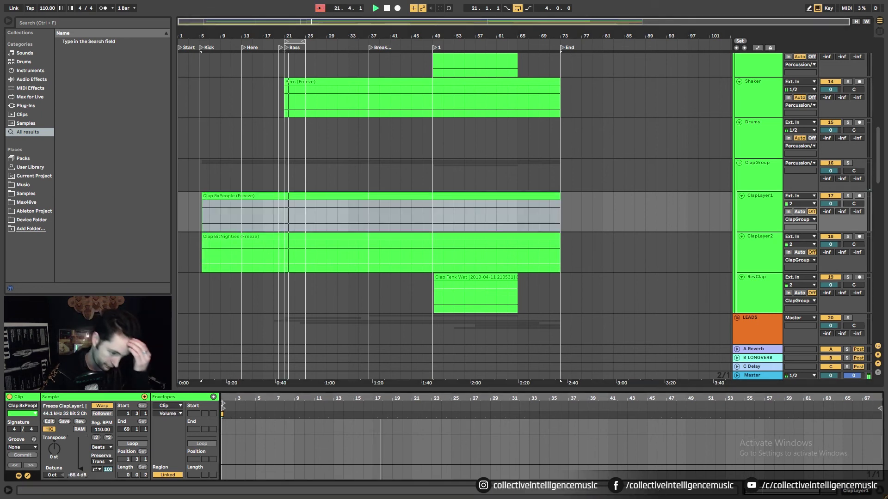
left_click_drag(81, 466, 79, 464)
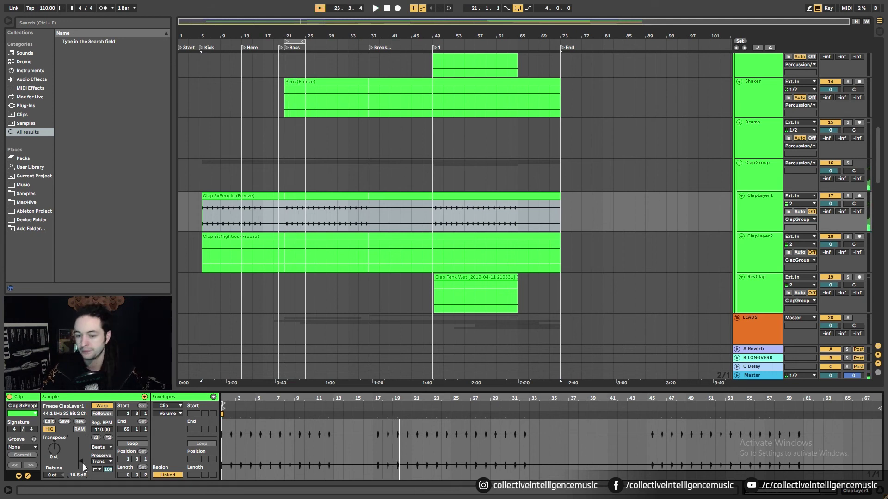
Step: Play from bar 21 and raise the Clap BitNighties clip's gain on ClapLayer2 to about -24.6 dB
left_click(297, 237)
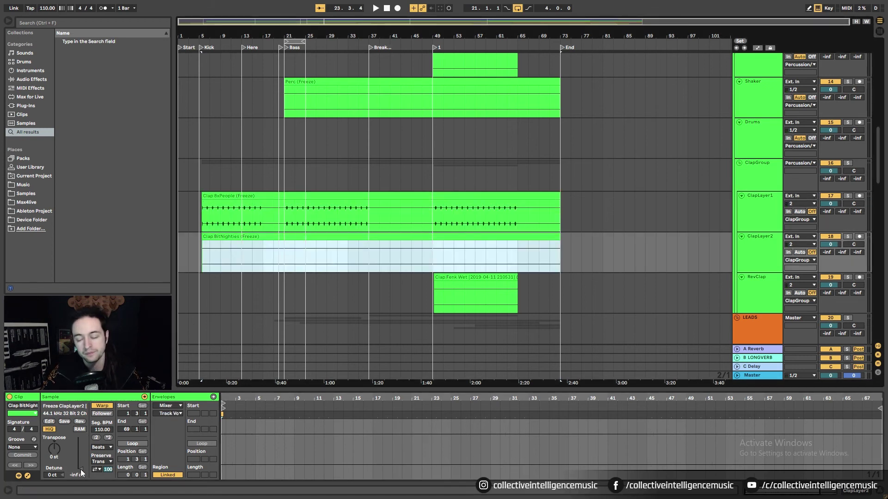
left_click(285, 260)
key("space")
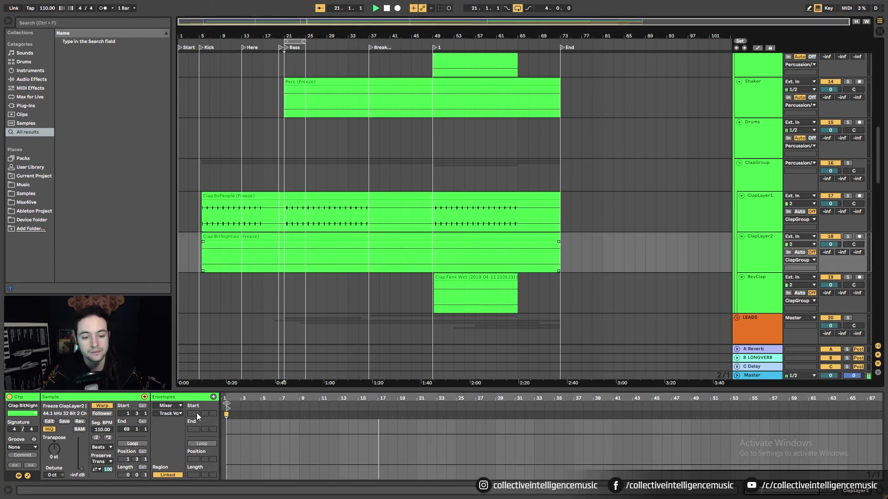
left_click_drag(88, 471, 87, 460)
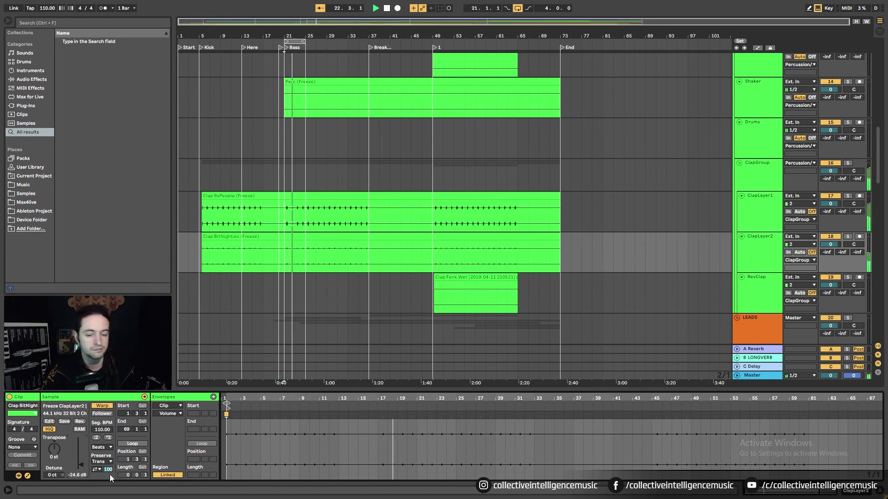
Step: Toggle the ClapLayer2 clip's activation during playback to compare the claps with and without it
left_click(337, 237)
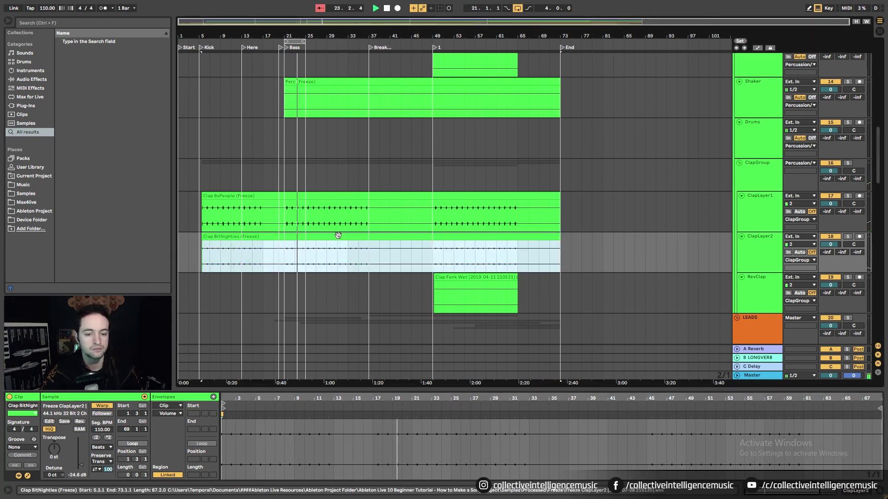
key("0")
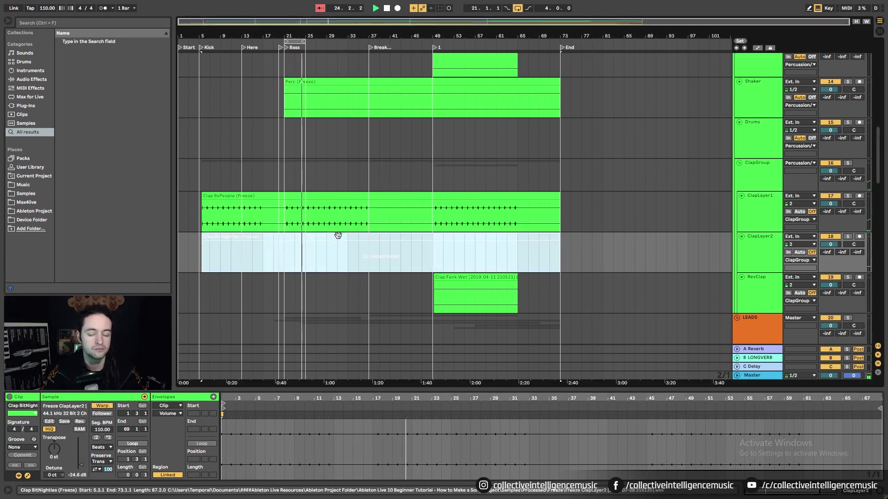
key("0")
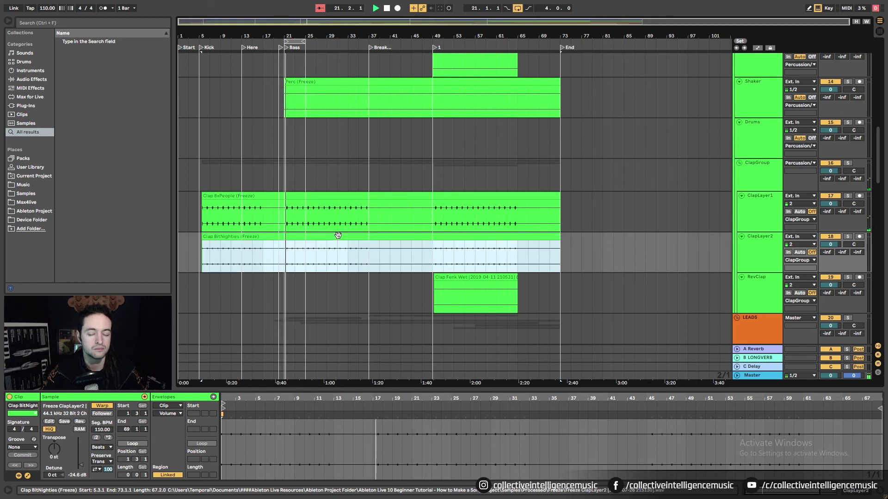
key("0")
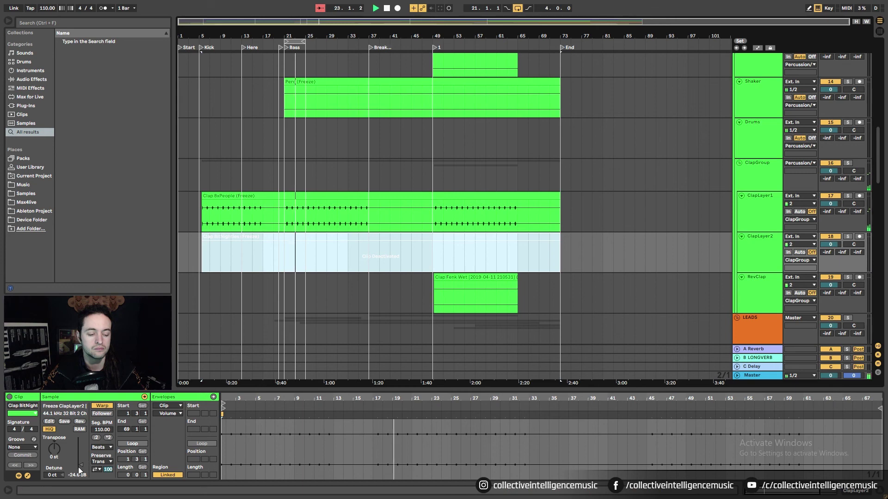
Step: Reactivate the ClapLayer2 clip and set its clip gain to about -11 dB
left_click_drag(79, 465, 79, 464)
type("0")
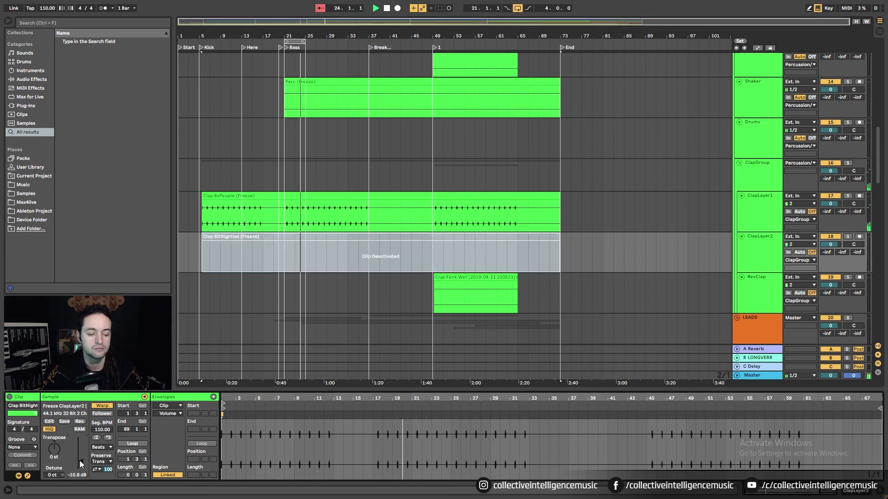
left_click(255, 257)
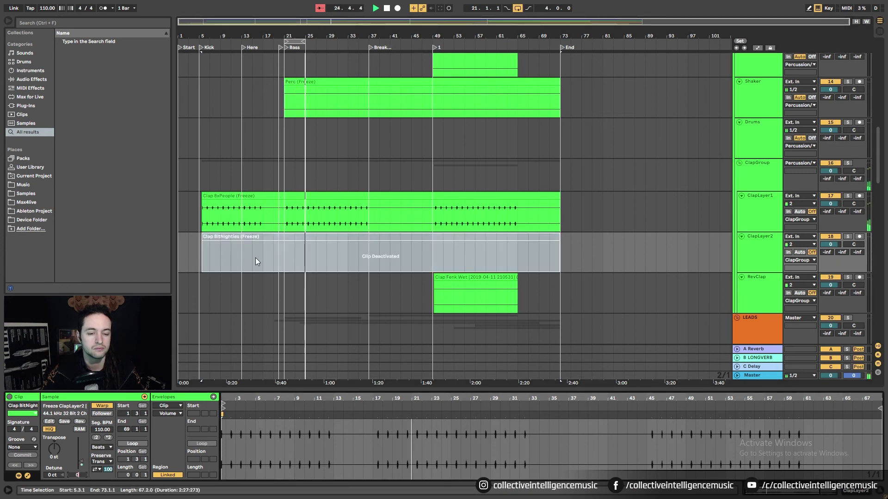
key("0")
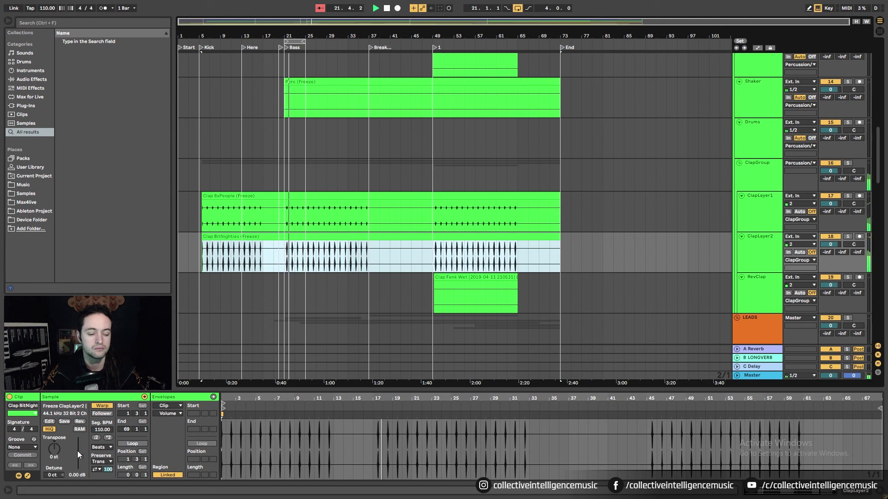
left_click_drag(81, 456, 81, 465)
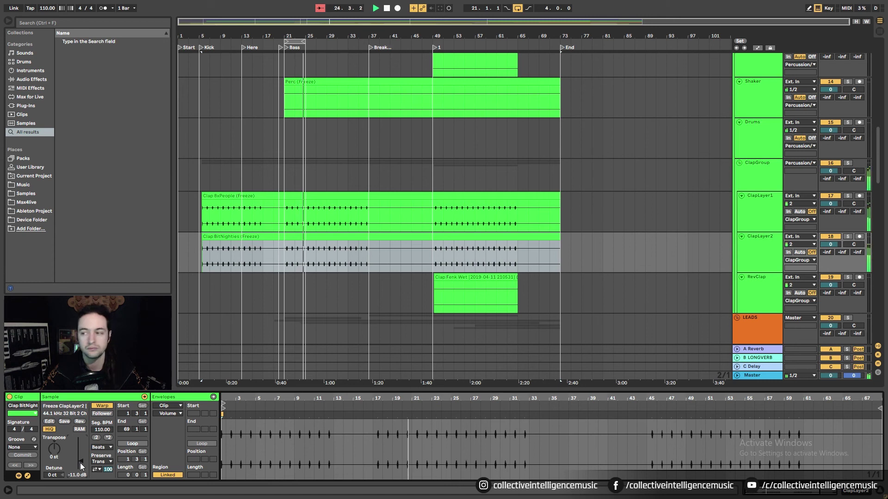
Step: Compare the claps with the ClapLayer2 clip off and on, and lower its clip gain to about -13.6 dB
left_click(292, 237)
key("0")
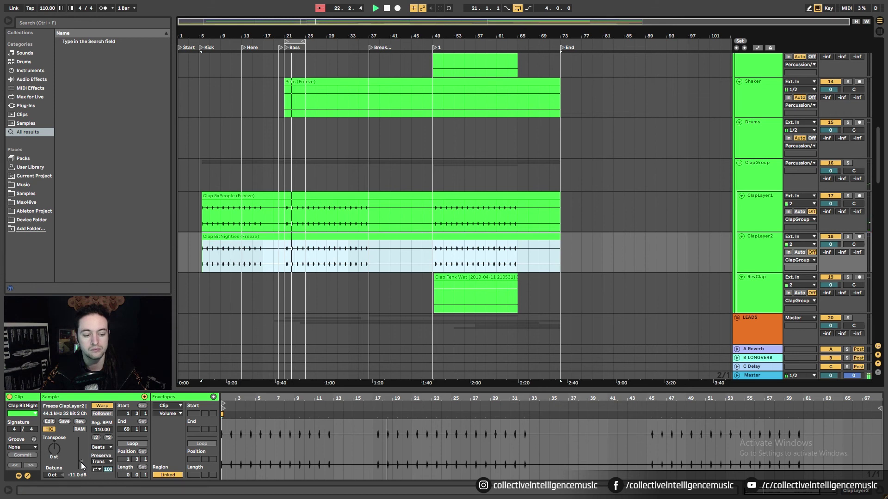
key("0")
left_click_drag(81, 465, 81, 469)
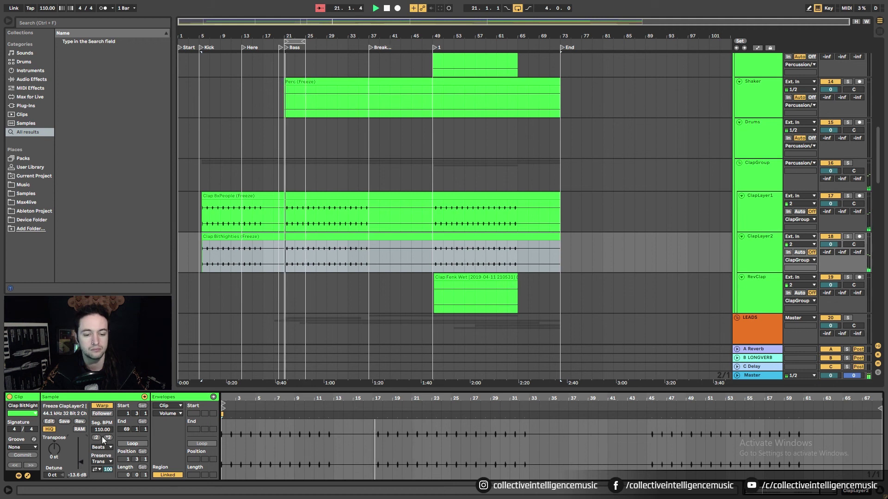
Step: Compare the claps with the ClapLayer2 clip off and on, and lower its clip gain to about -15.1 dB
key("0")
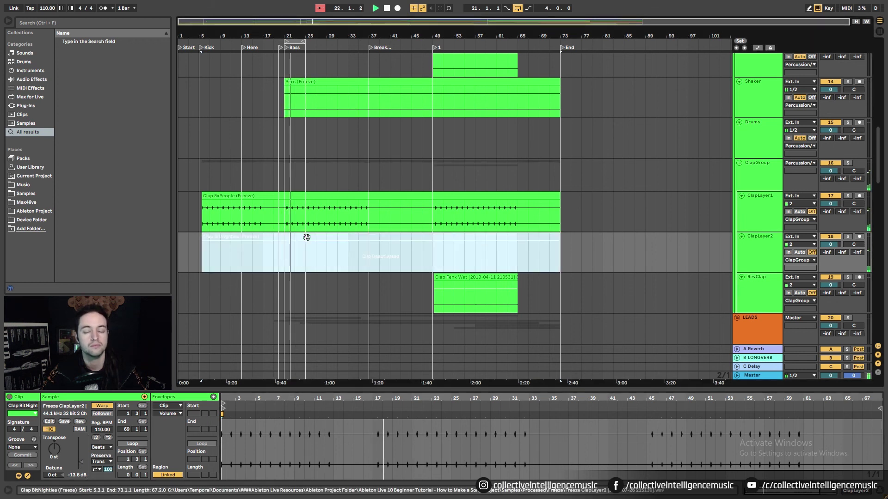
key("0")
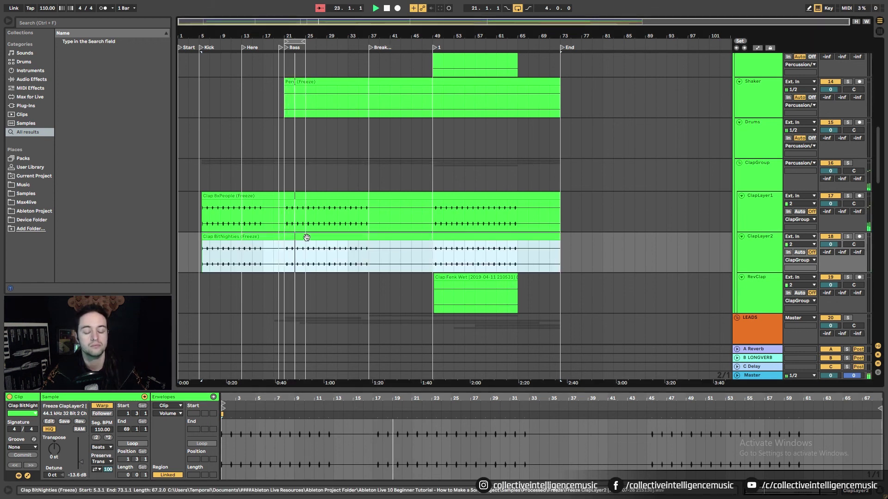
left_click(83, 466)
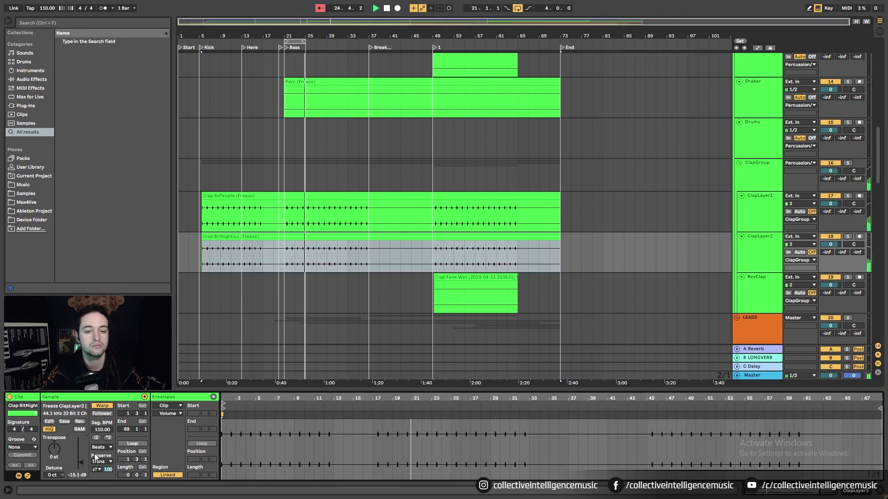
left_click(307, 249)
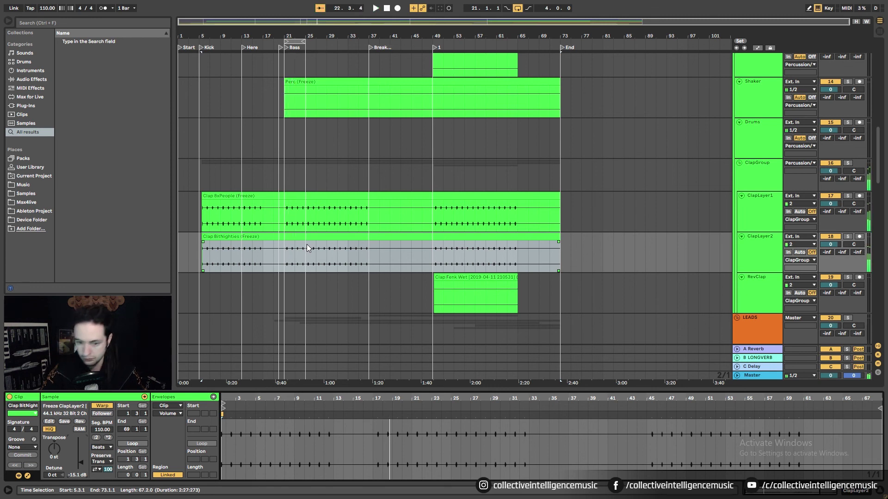
Step: Loop bars 49 to 65 around the RevClap clip and start playback of that section
scroll(278, 304, "down", 2)
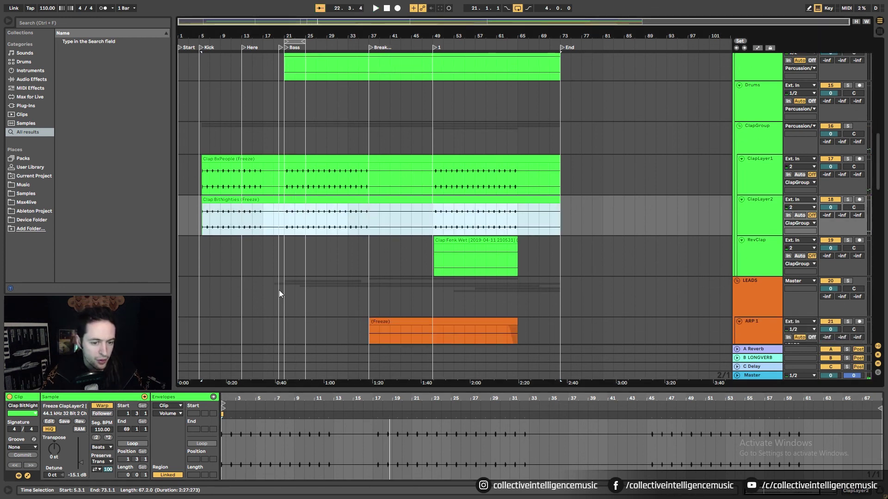
left_click(454, 241)
scroll(381, 248, "down", 1)
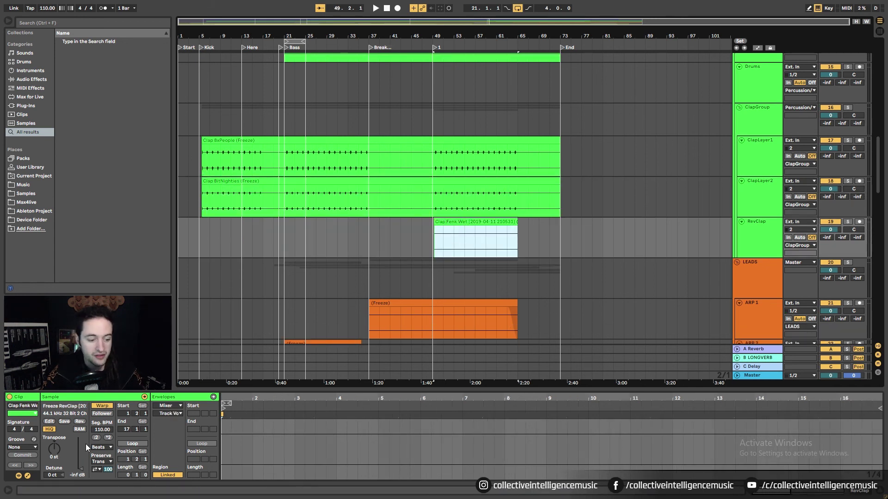
left_click_drag(435, 214, 516, 242)
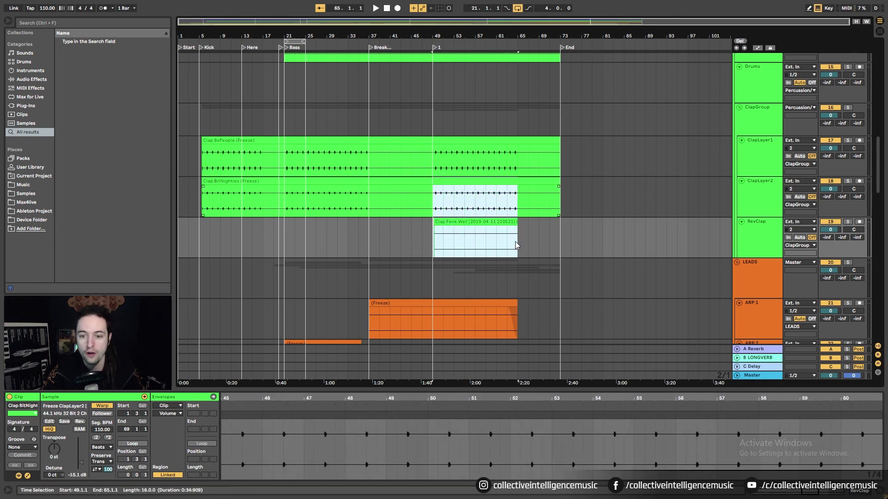
key("space")
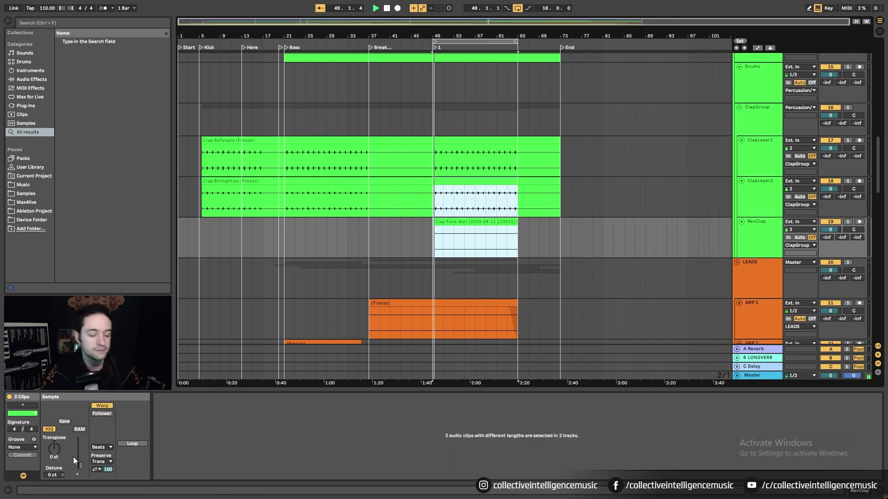
Step: Raise the RevClap clip's gain from silence during playback and settle it at about -23.6 dB
left_click(482, 231)
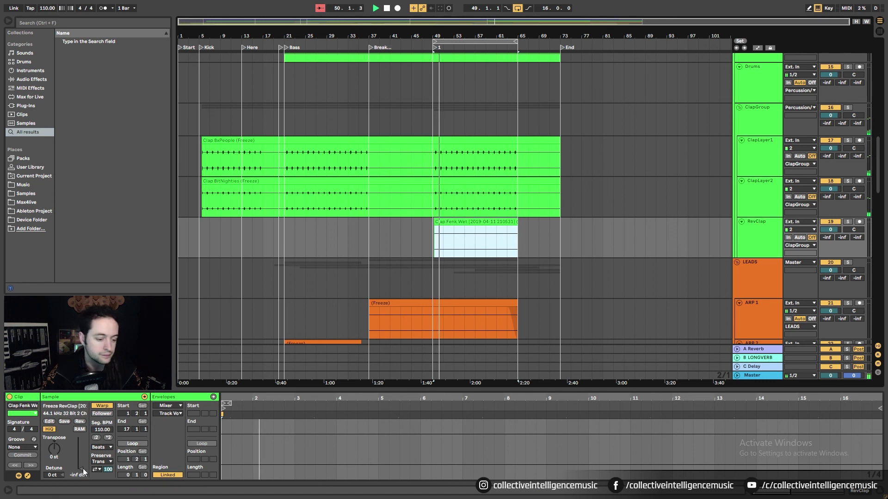
left_click_drag(82, 464, 80, 469)
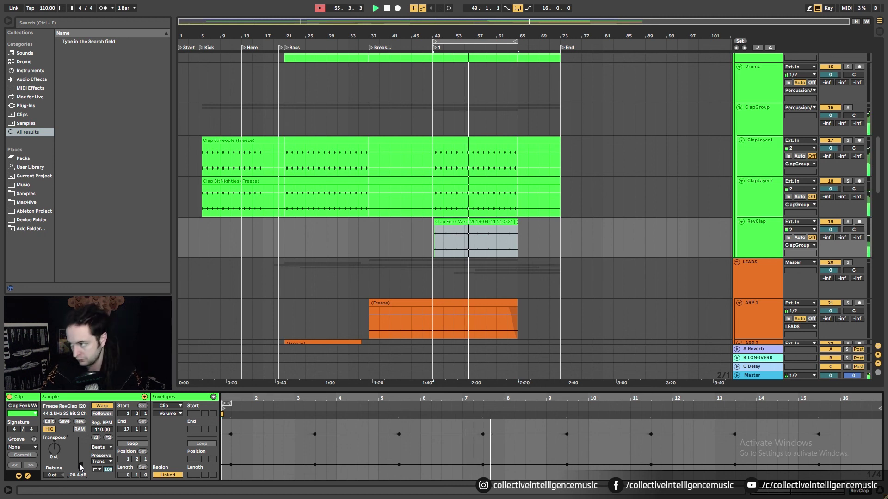
left_click_drag(79, 468, 83, 466)
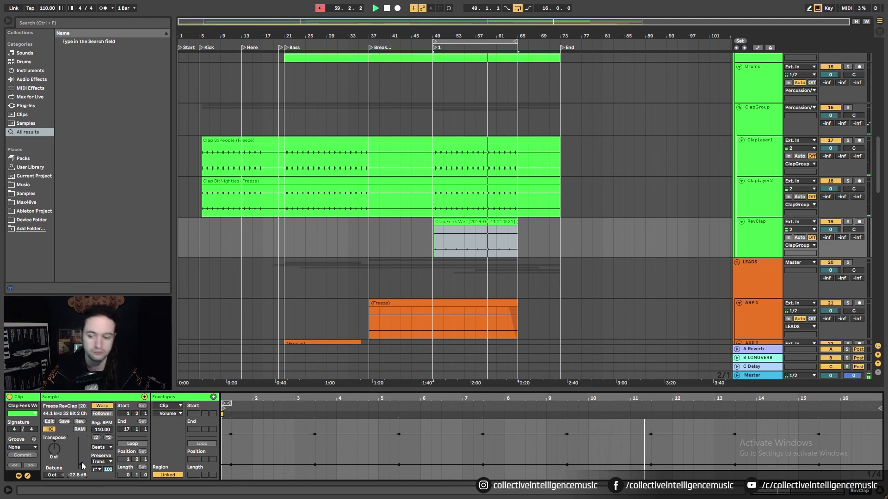
left_click_drag(83, 465, 83, 467)
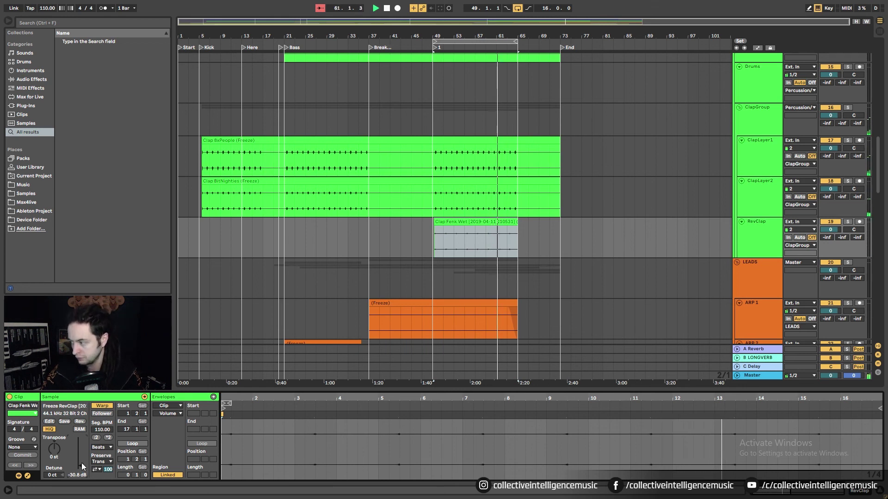
left_click_drag(83, 467, 83, 468)
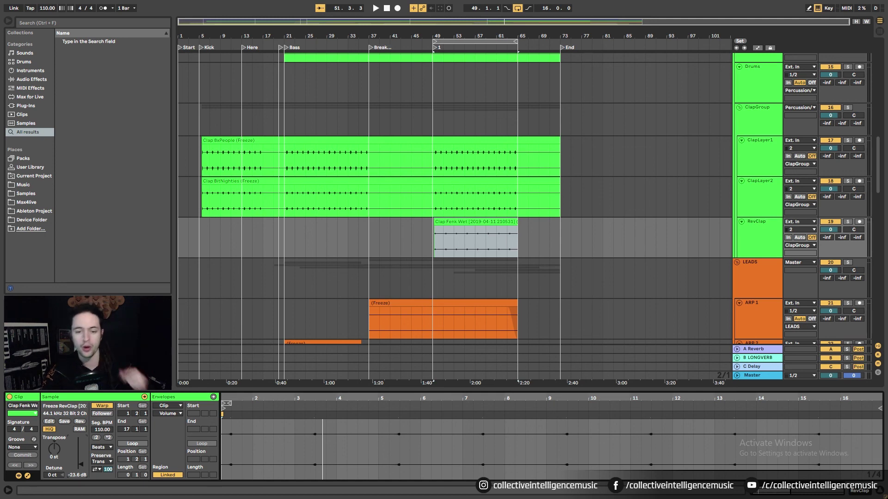
Step: Return to the start of the track list and select the first Kick track in the KICK group
scroll(414, 313, "up", 5)
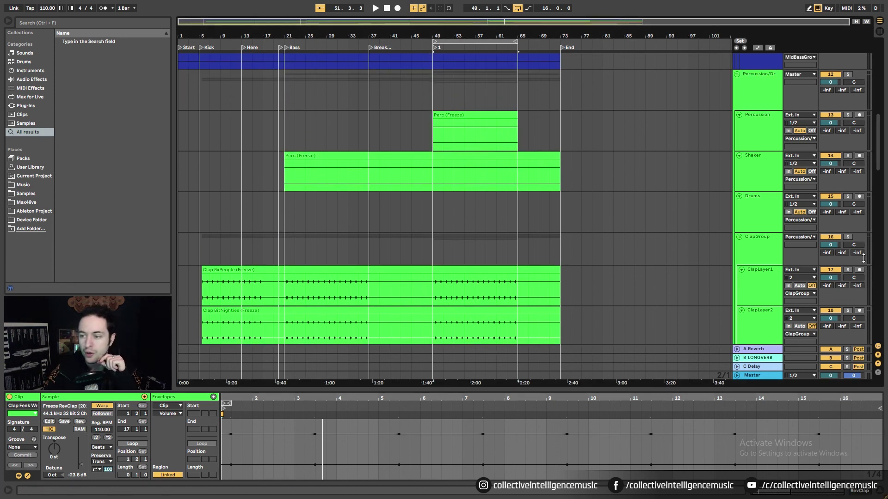
left_click_drag(877, 169, 883, 74)
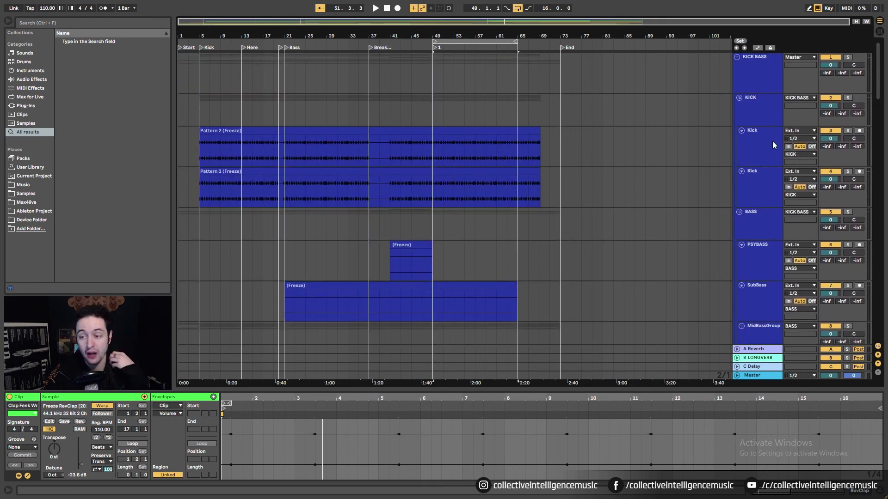
left_click(757, 152)
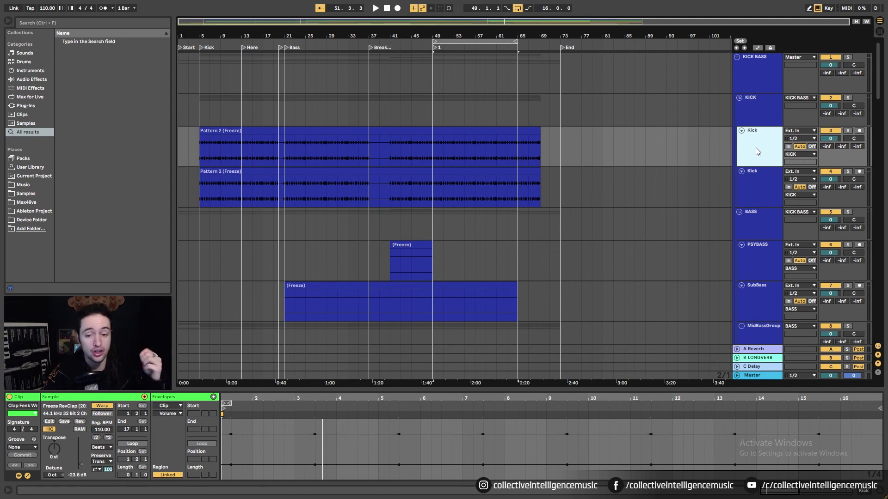